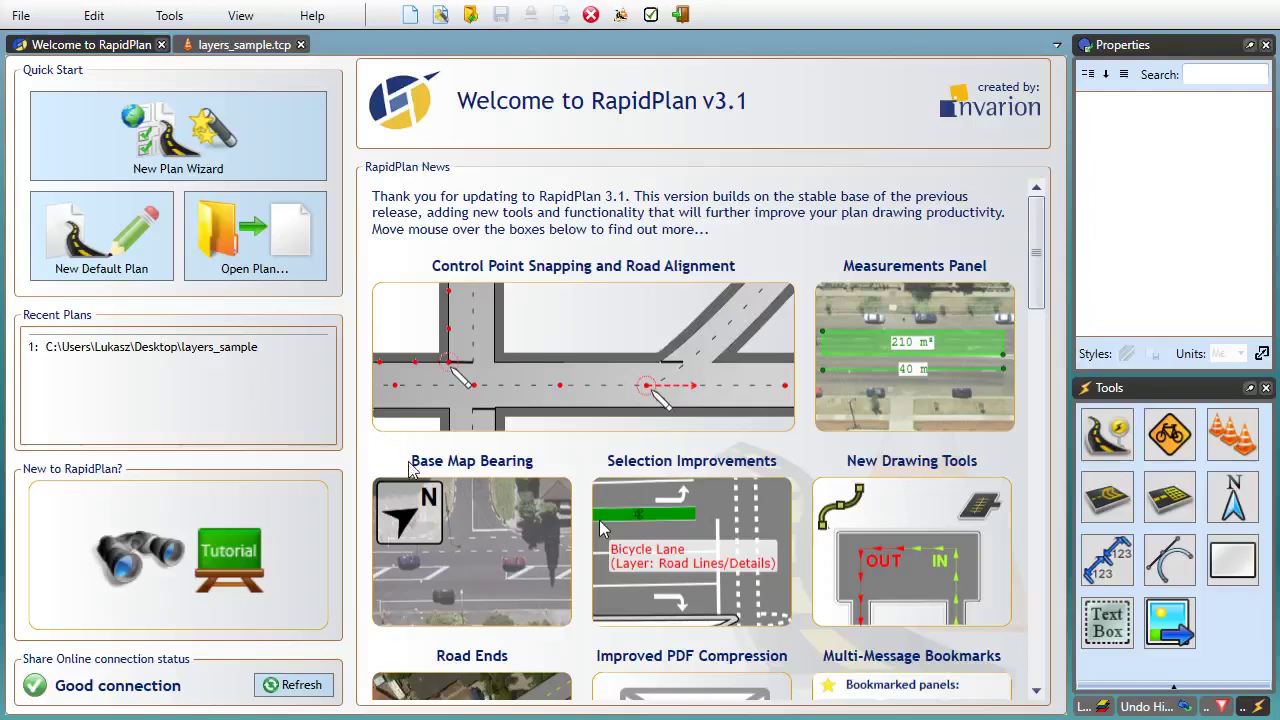
Create a new default plan and draw a straight two-lane road across it
mouse_move(654, 392)
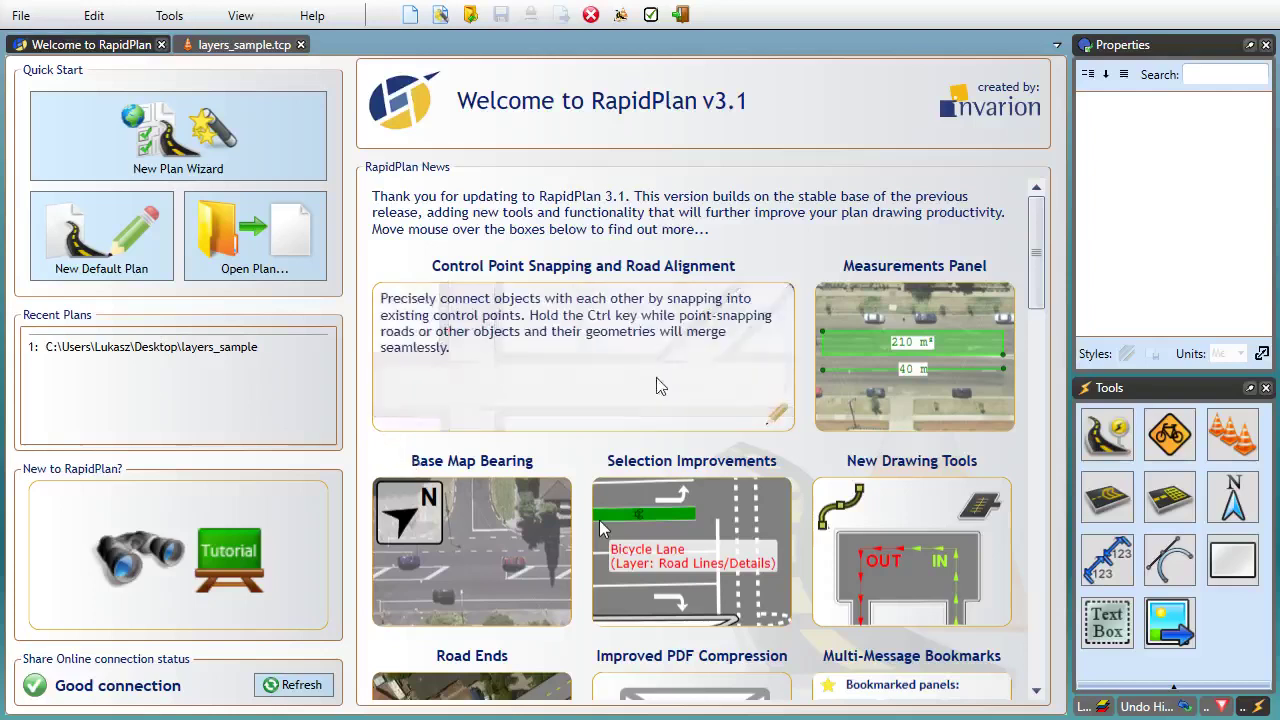
left_click(117, 235)
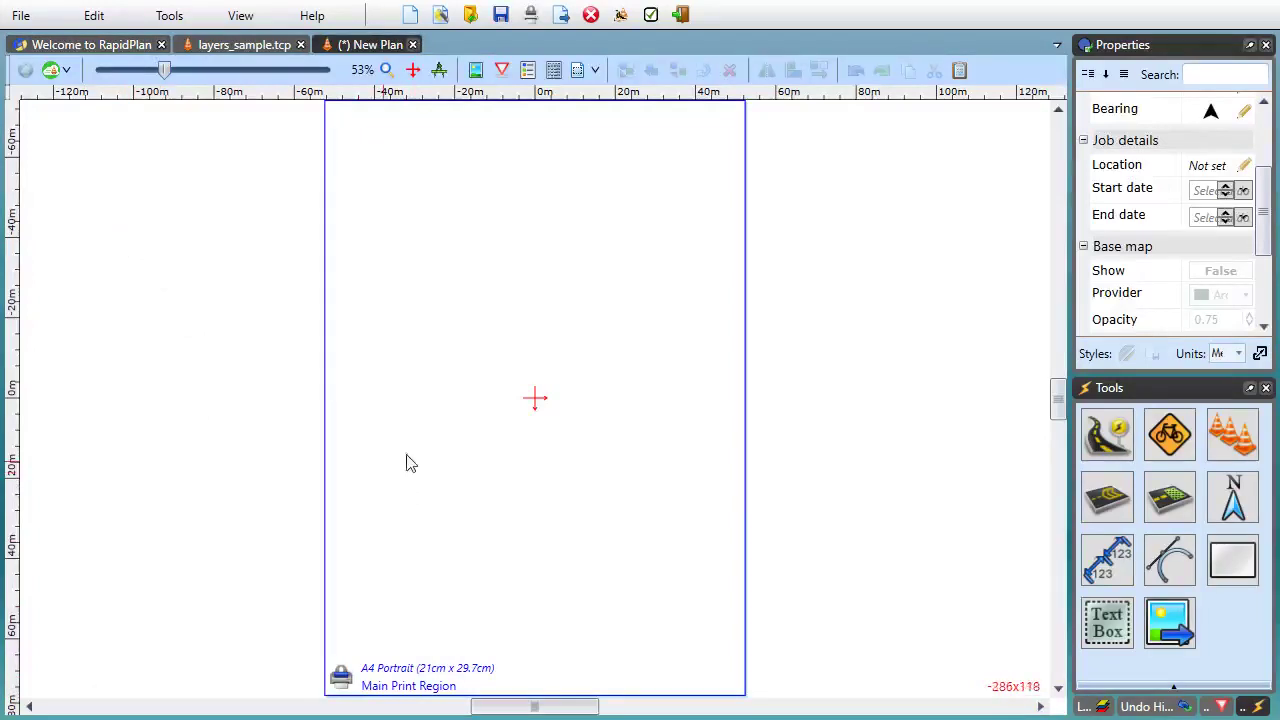
left_click(1107, 435)
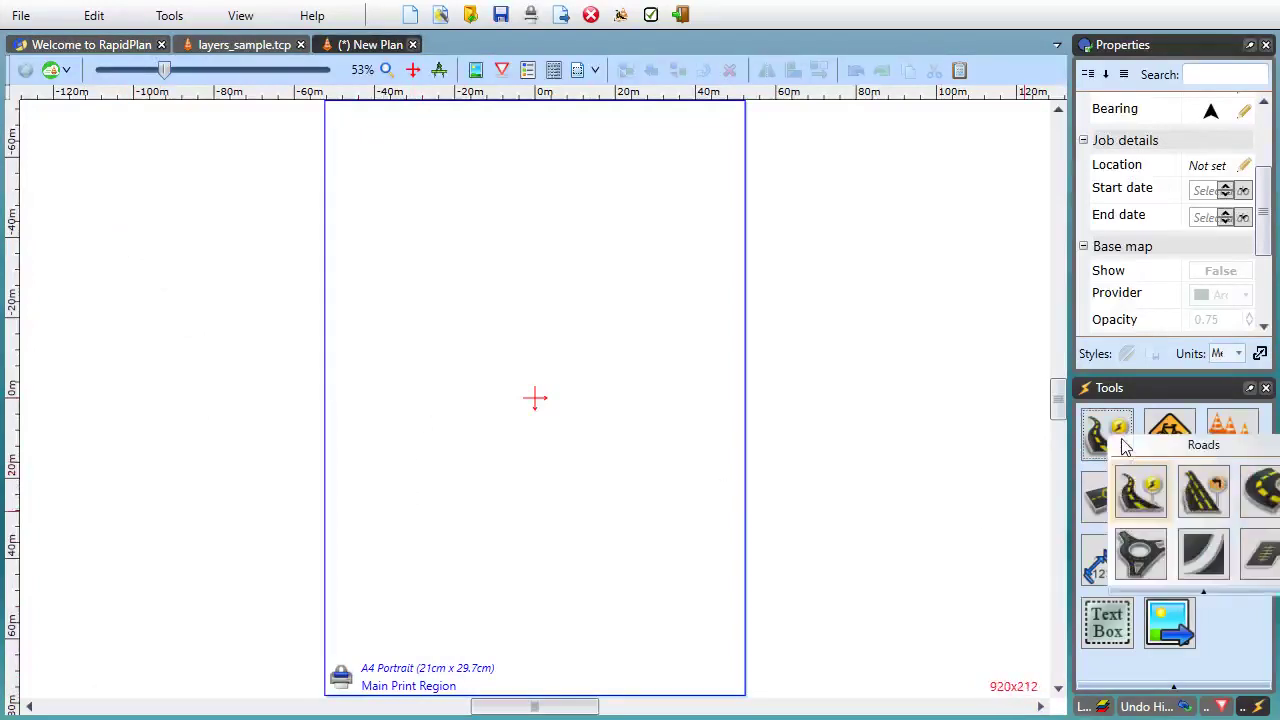
left_click(1140, 490)
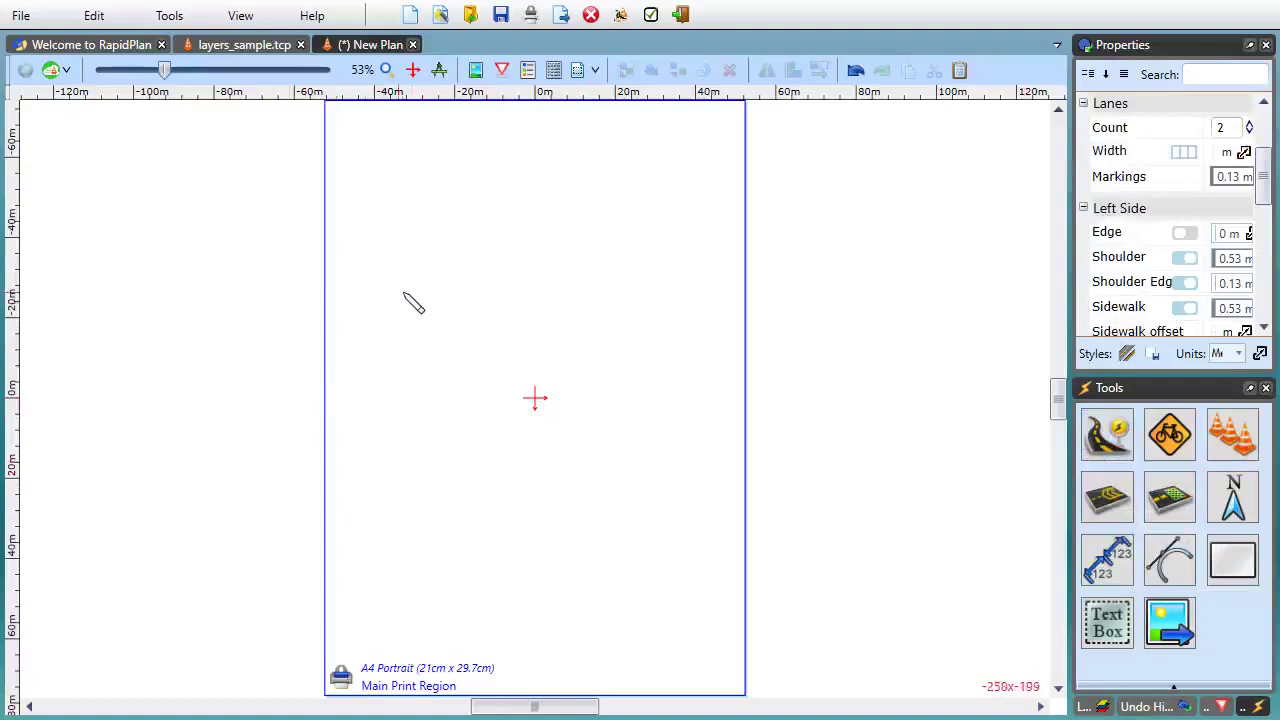
scroll(410, 300, "up", 3)
scroll(480, 351, "up", 3)
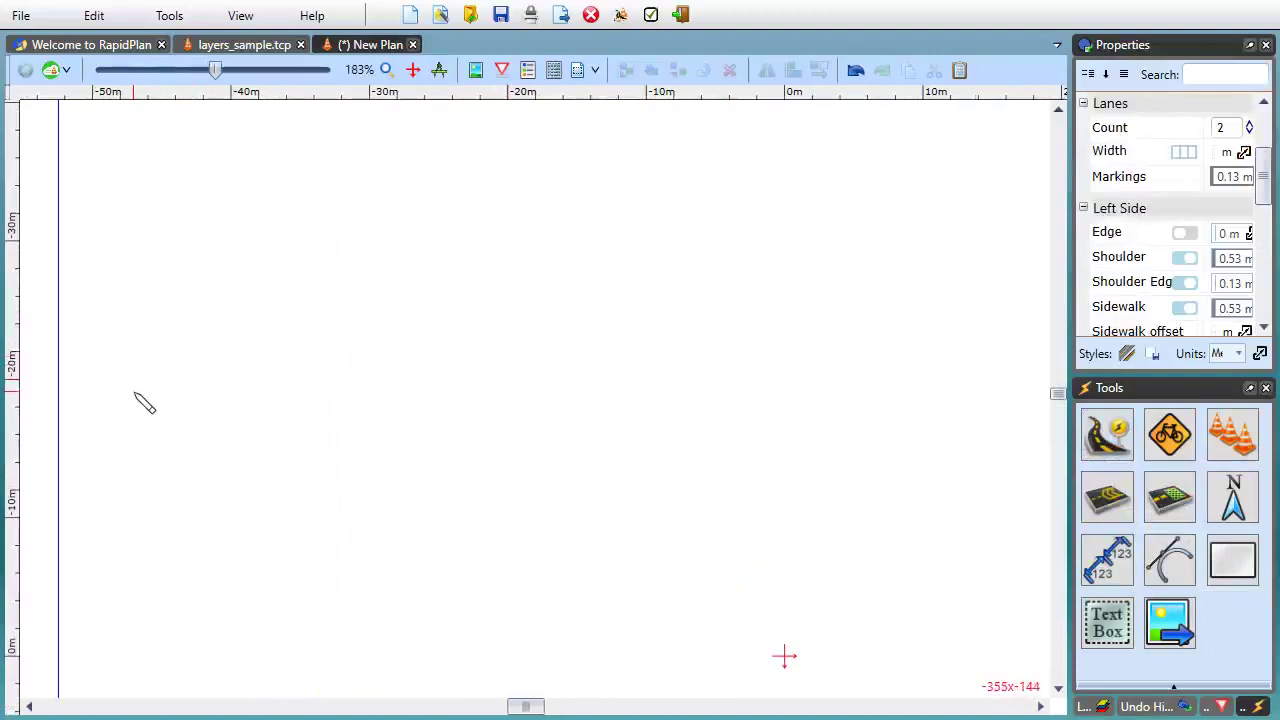
mouse_move(134, 385)
left_mouse_down()
mouse_move(447, 388)
mouse_move(480, 425)
mouse_move(707, 390)
mouse_move(926, 398)
mouse_move(976, 382)
left_mouse_up()
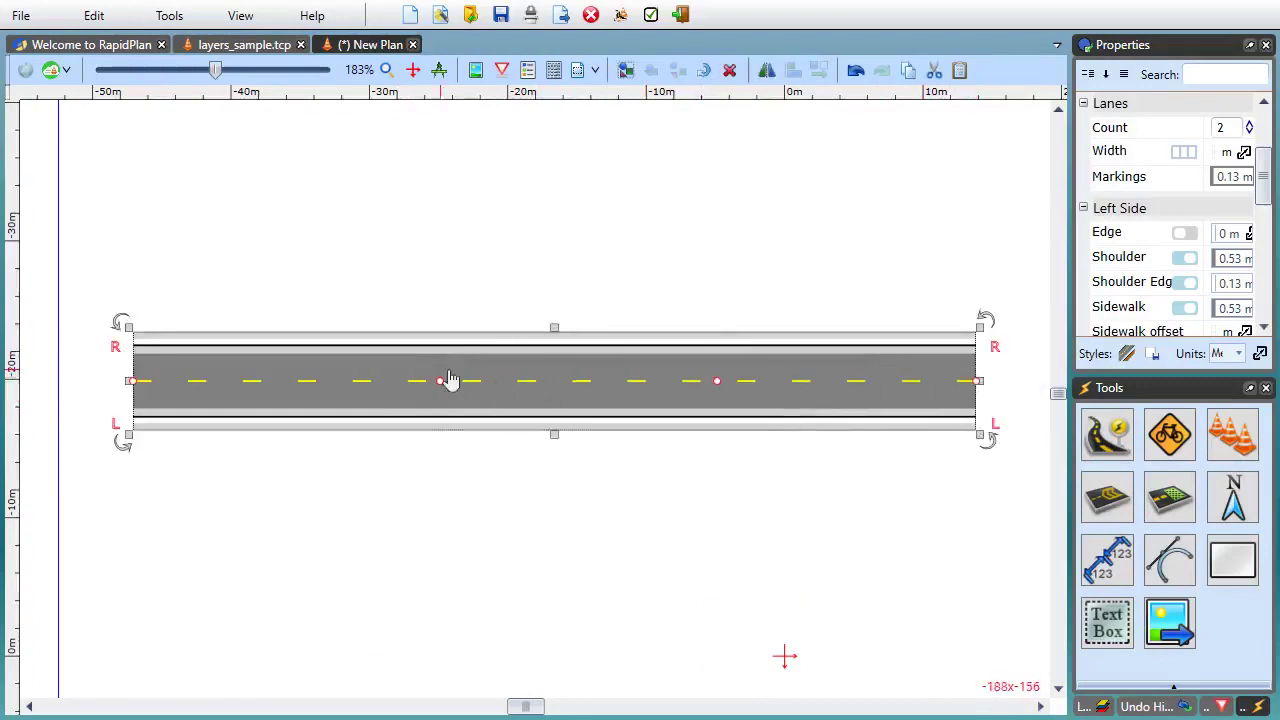
left_click(1172, 495)
left_click(1209, 553)
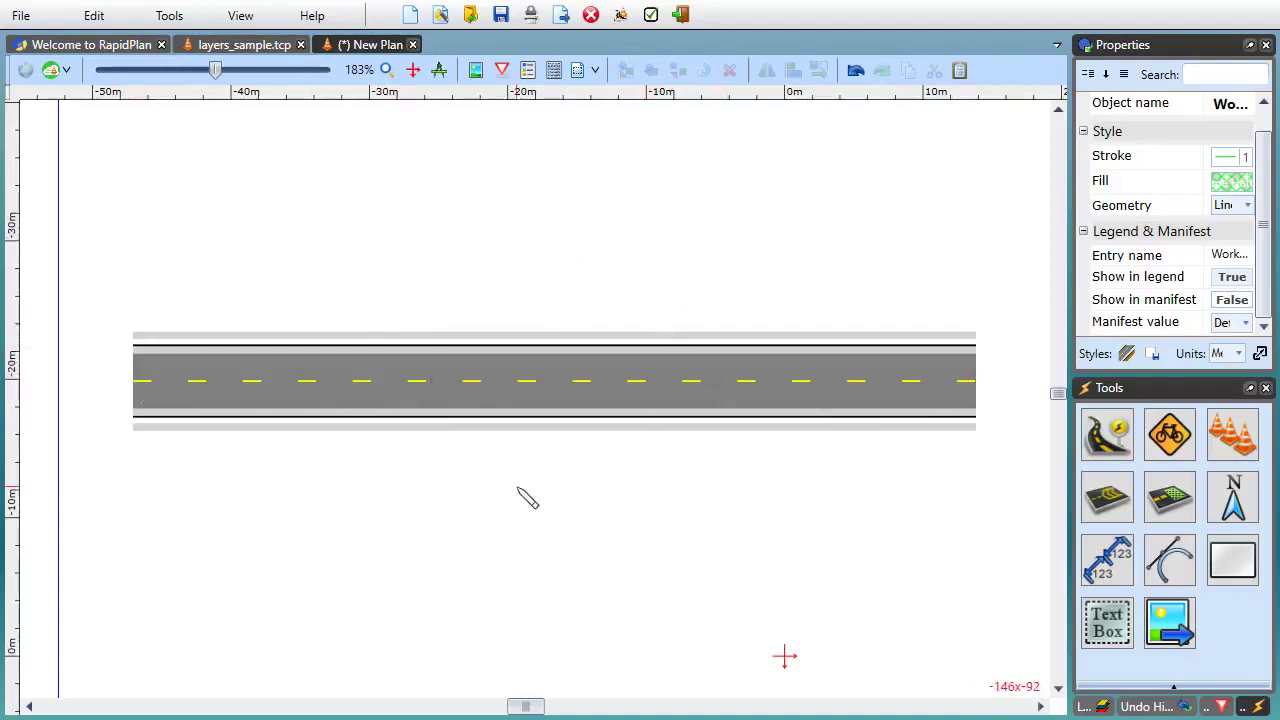
Draw a hatched work area on the road between the centreline and the lane edge
left_click(440, 381)
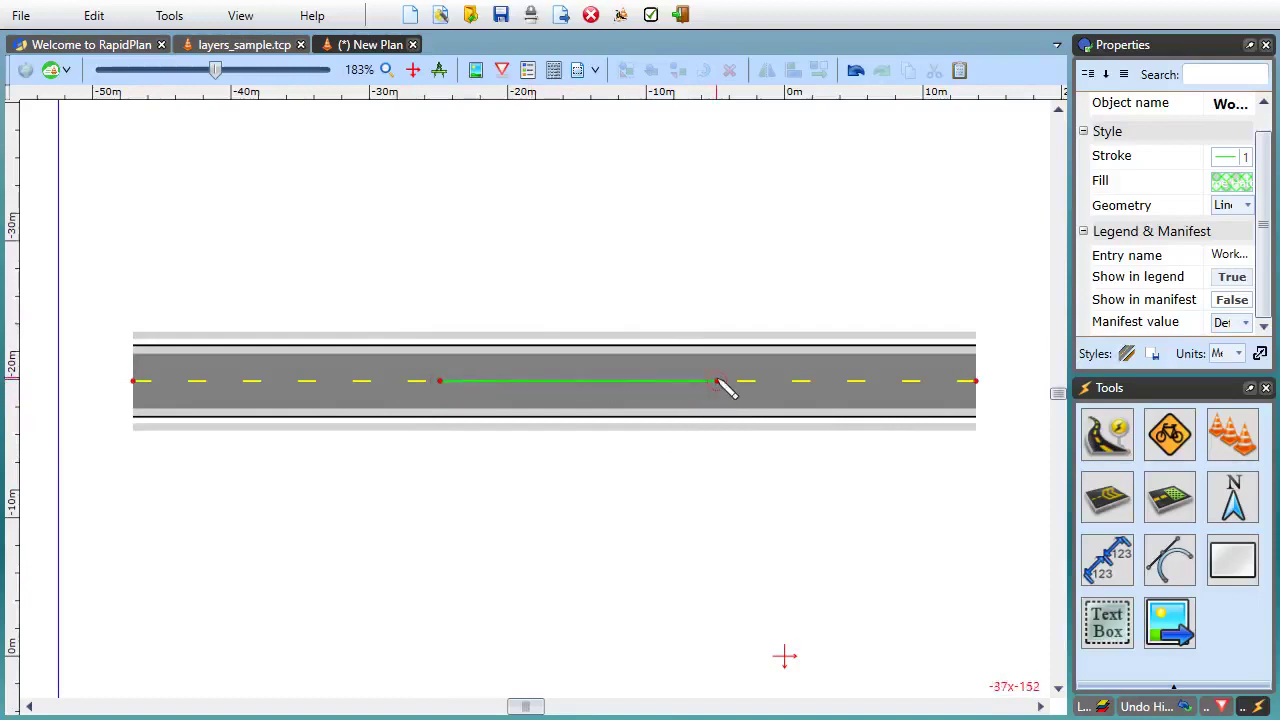
left_click(717, 381)
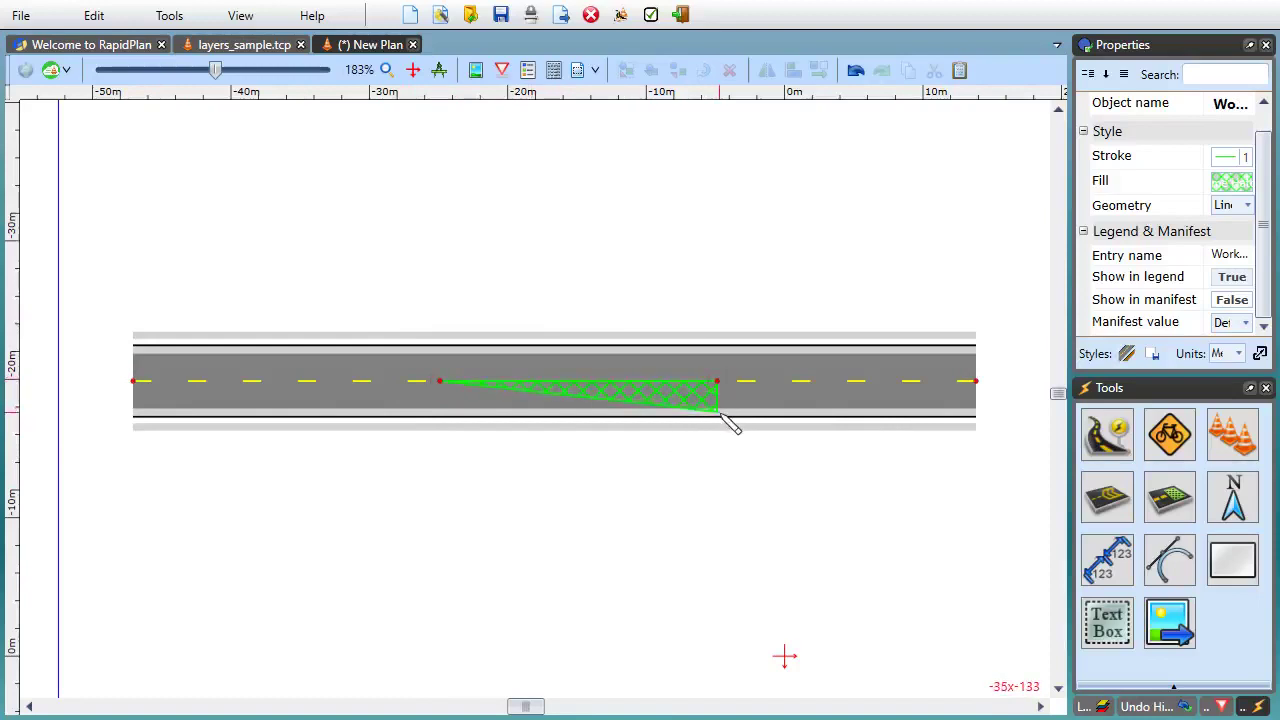
left_click(718, 411)
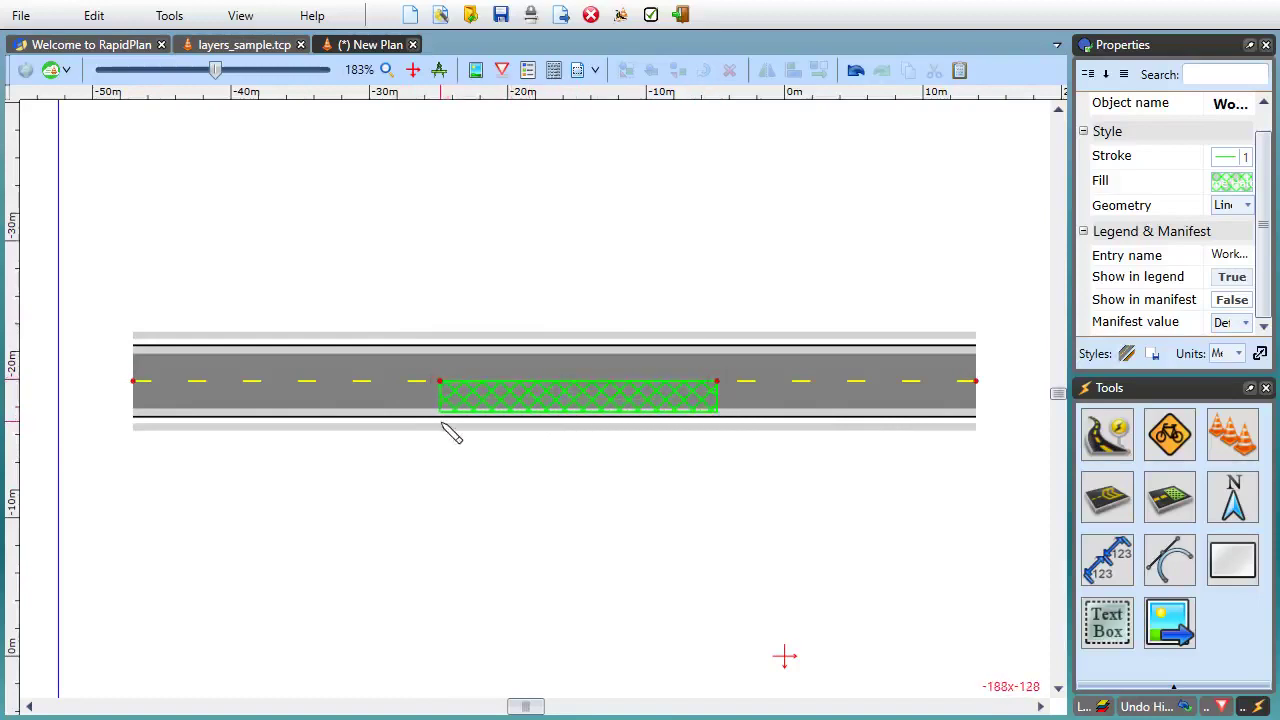
right_click(457, 451)
Lay a tapered row of delineators running past the work area
left_click(1215, 428)
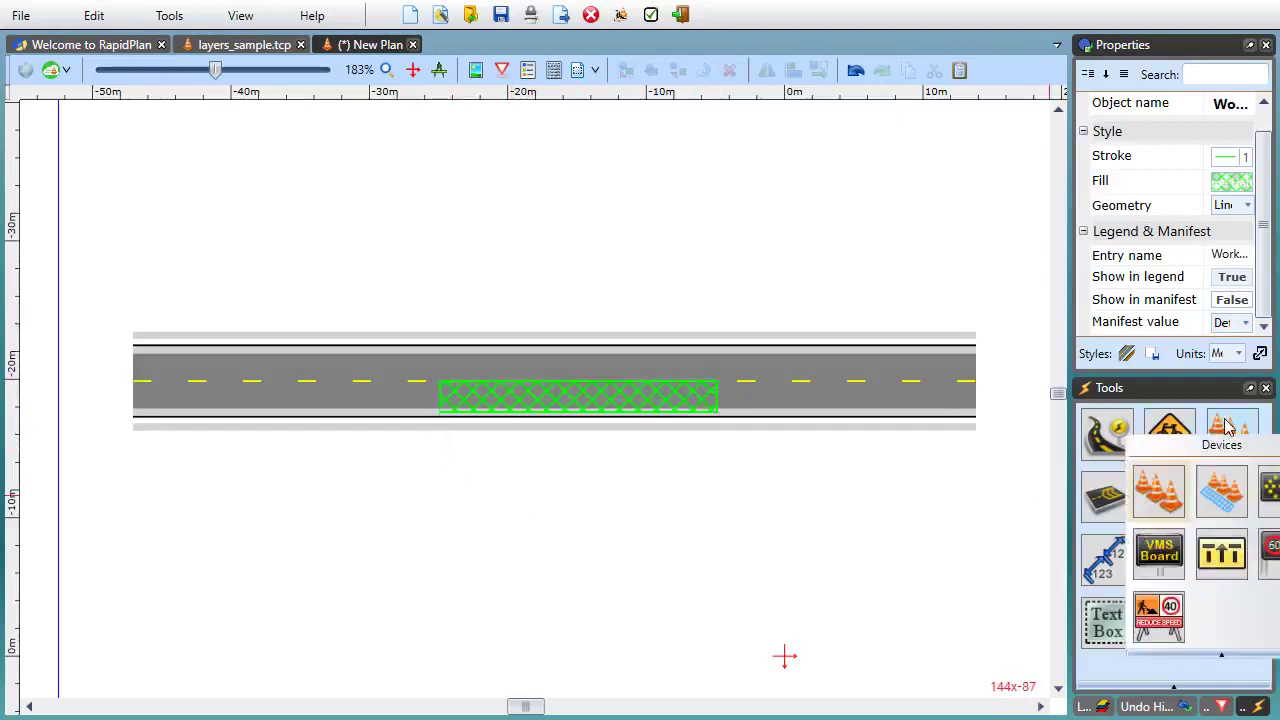
left_click(1160, 557)
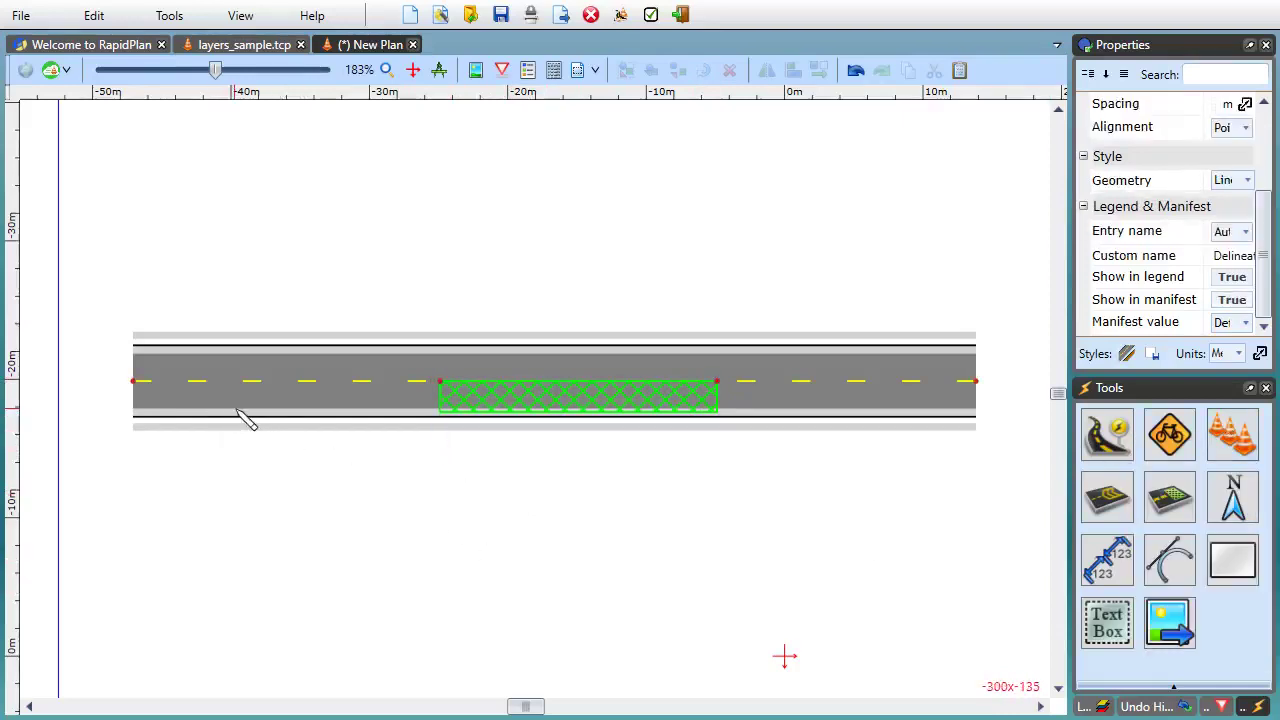
mouse_move(240, 410)
left_mouse_down()
mouse_move(486, 395)
mouse_move(435, 381)
mouse_move(712, 382)
mouse_move(895, 421)
mouse_move(845, 421)
left_mouse_up()
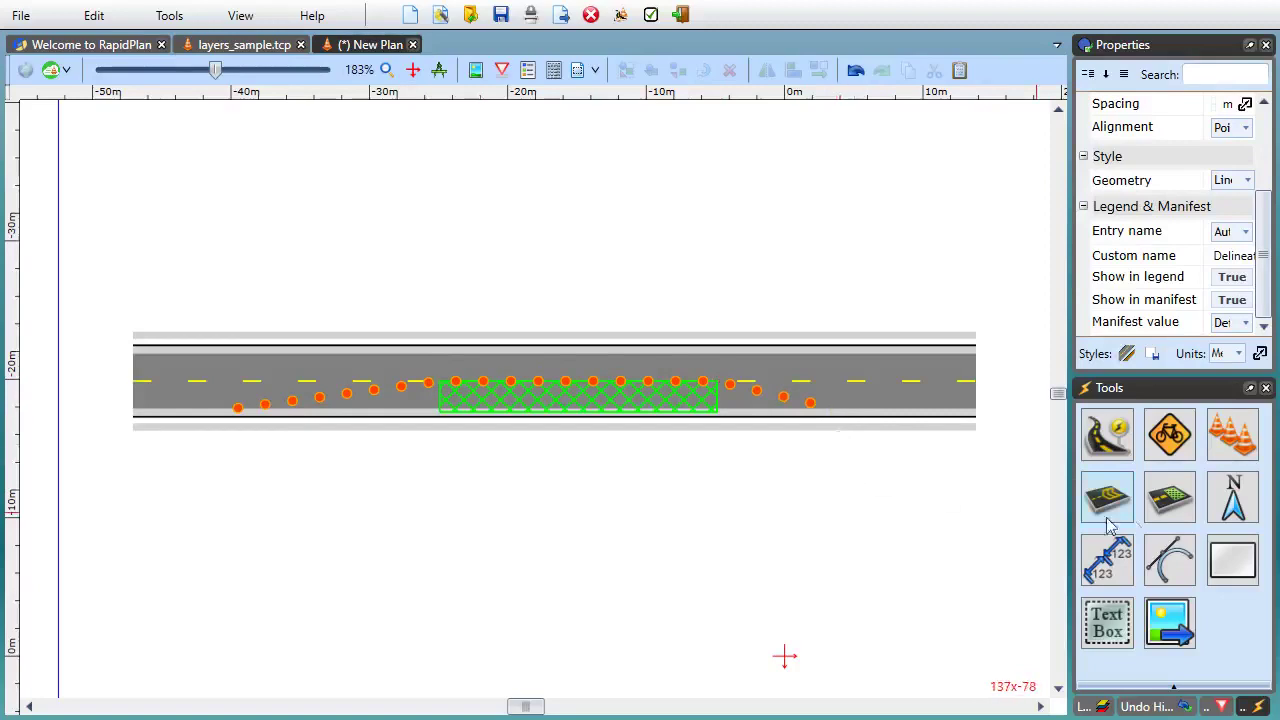
Add a dimension line measuring the 15 m taper, 20 m work area and 9 m exit
left_click(1127, 585)
left_click(1134, 614)
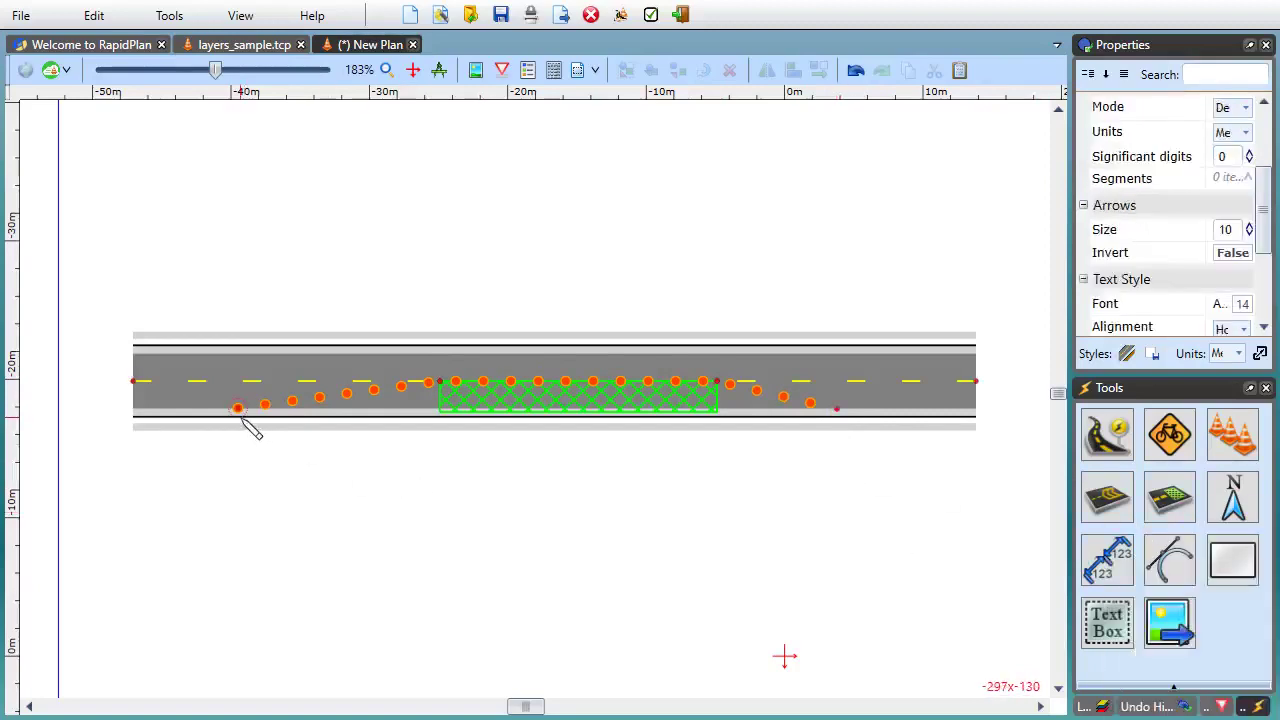
mouse_move(238, 409)
left_mouse_down()
mouse_move(836, 409)
mouse_move(848, 490)
left_mouse_up()
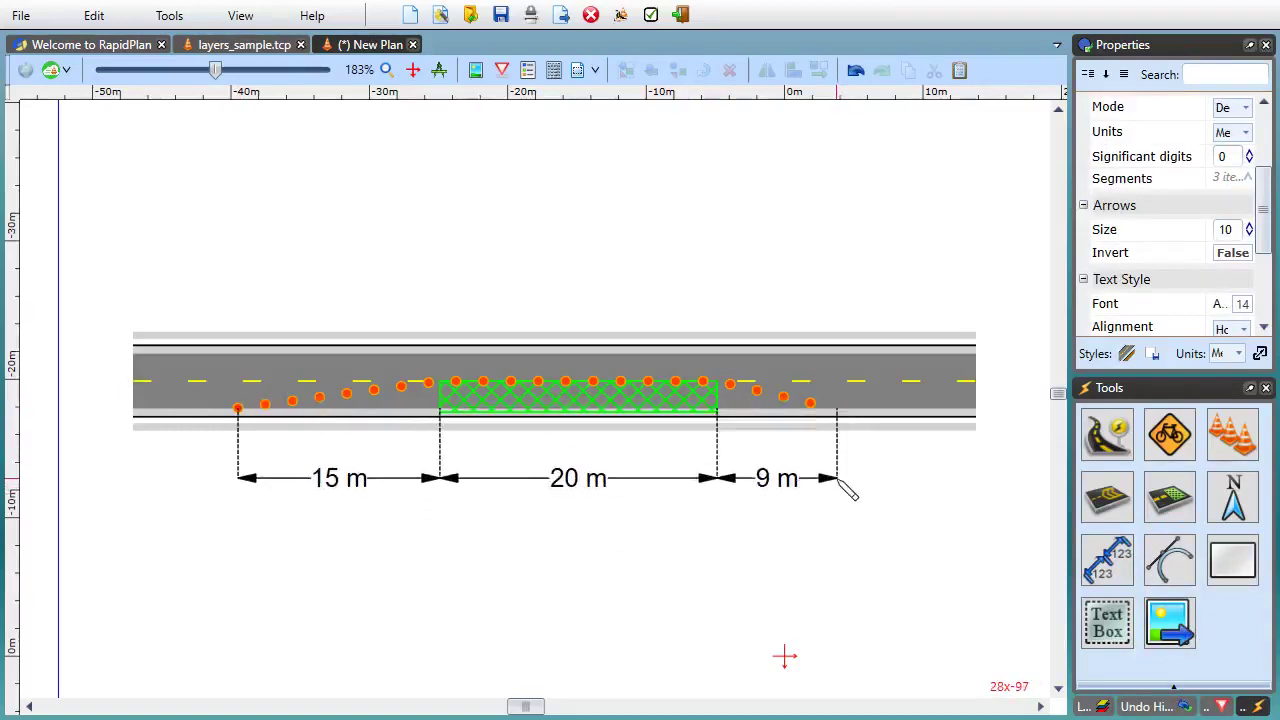
left_click(517, 588)
scroll(420, 580, "down", 2)
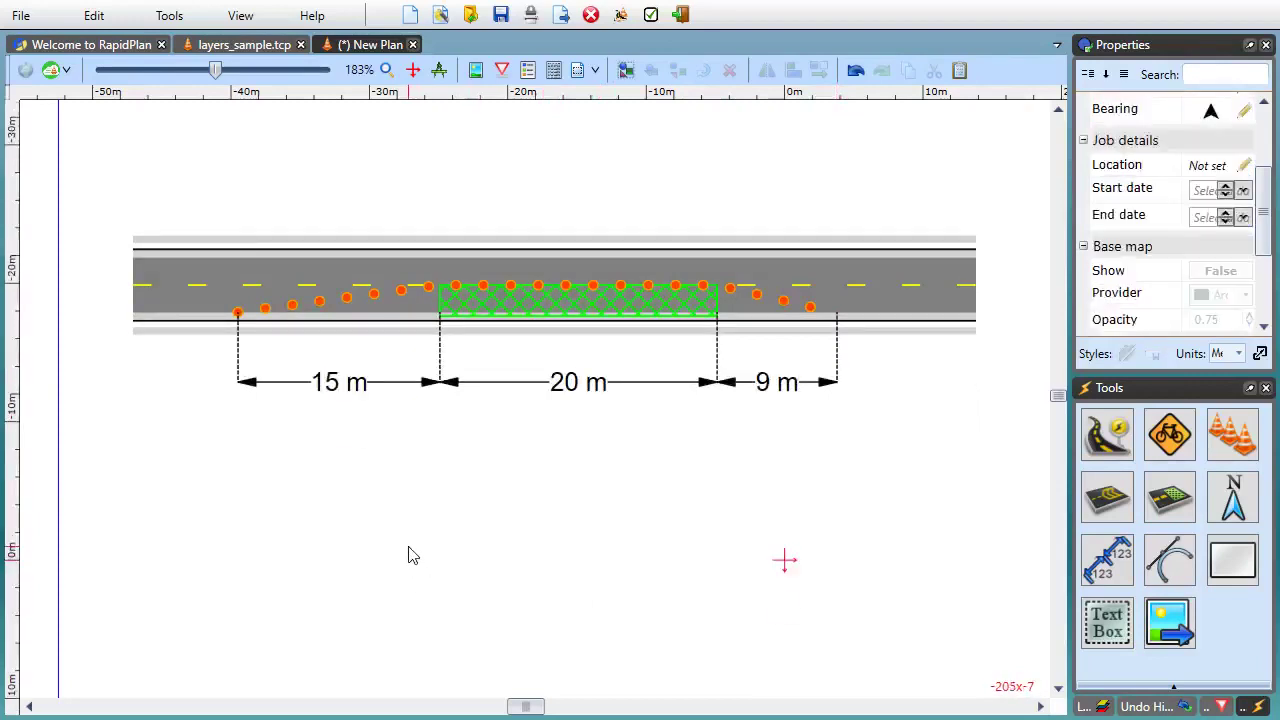
Draw a second straight road below the first one
scroll(413, 556, "down", 1)
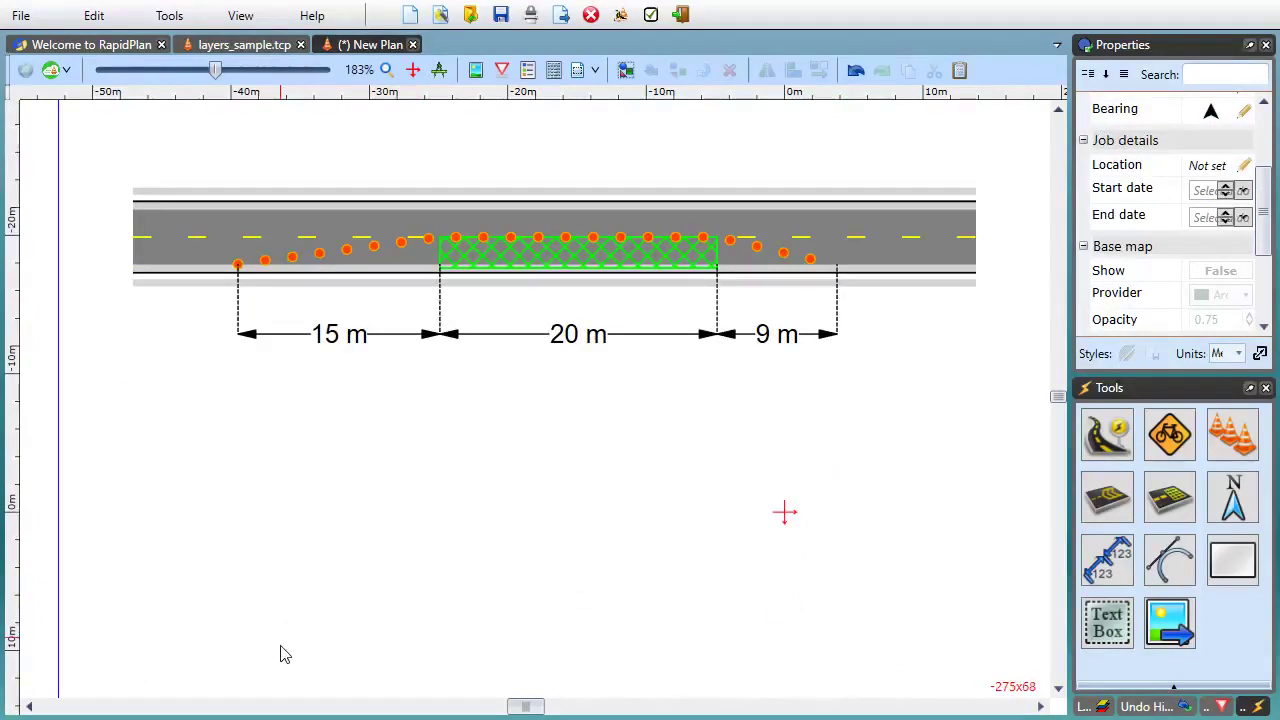
left_click(1107, 434)
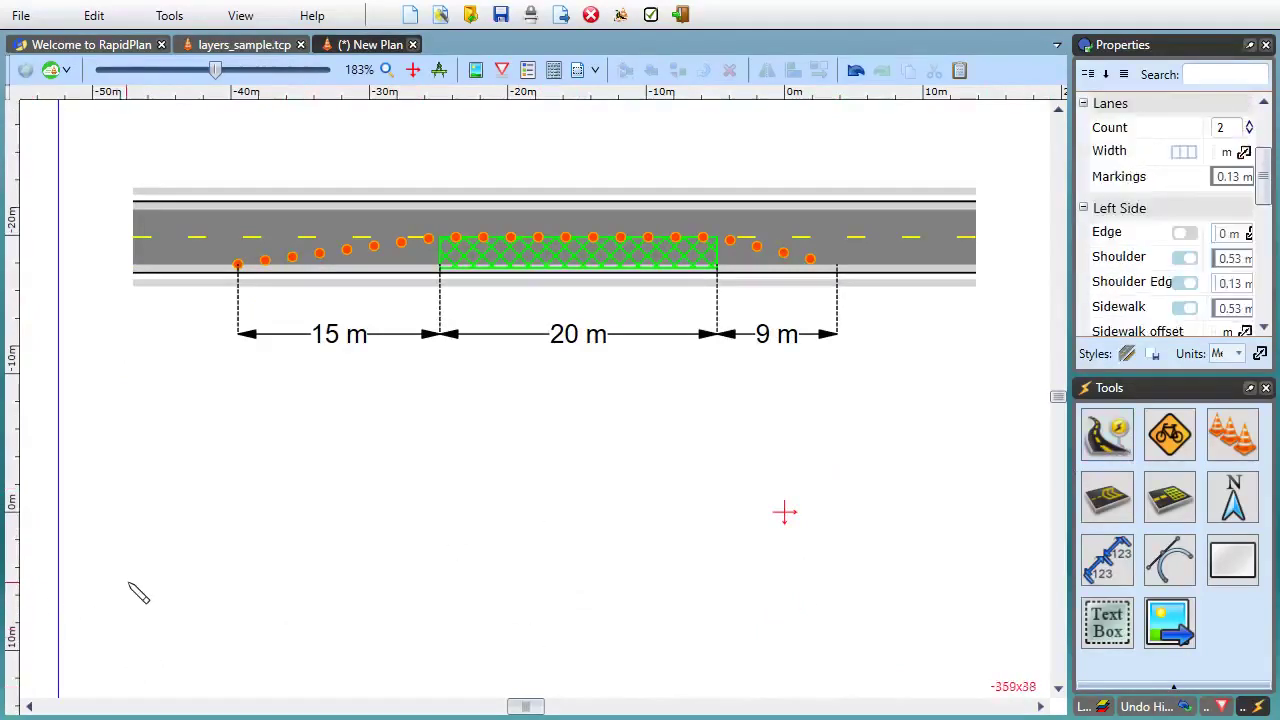
mouse_move(130, 546)
left_mouse_down()
mouse_move(934, 560)
mouse_move(994, 537)
mouse_move(976, 547)
left_mouse_up()
Dimension the lower road into 15 m, 25 m and 10 m sections, offset below it
left_click(1120, 571)
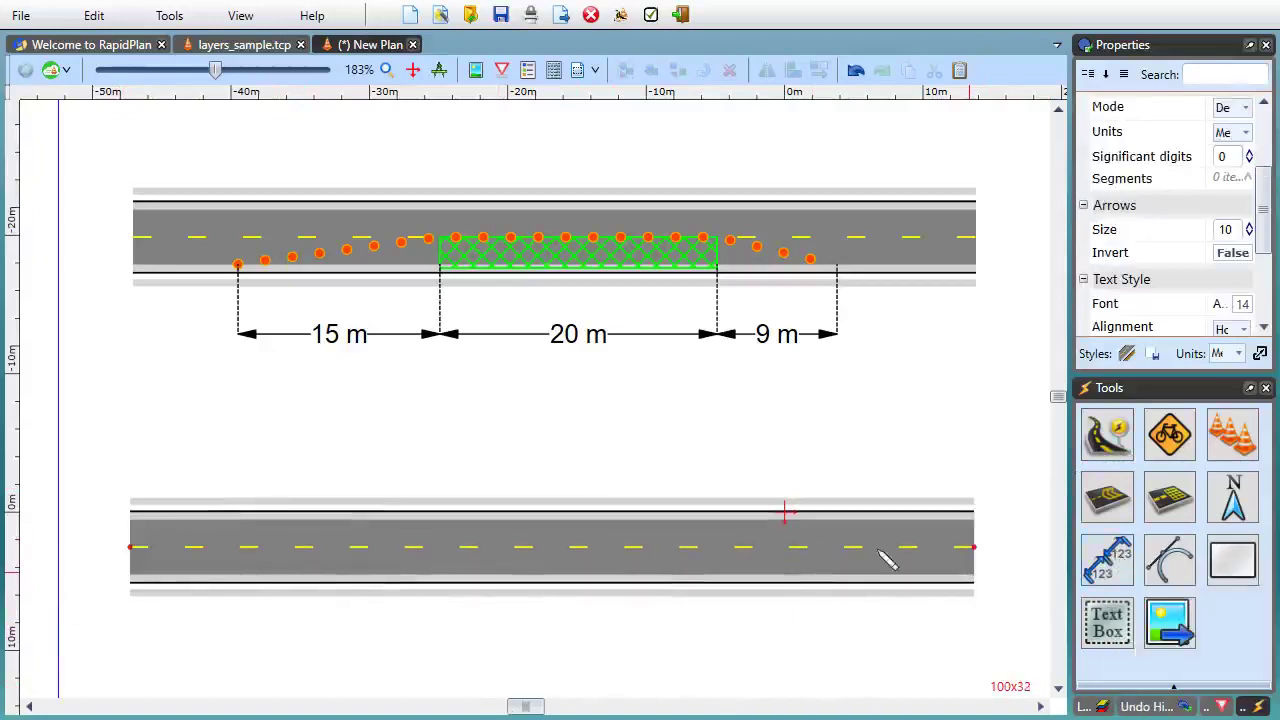
left_click_drag(195, 578, 405, 582)
left_click(405, 583)
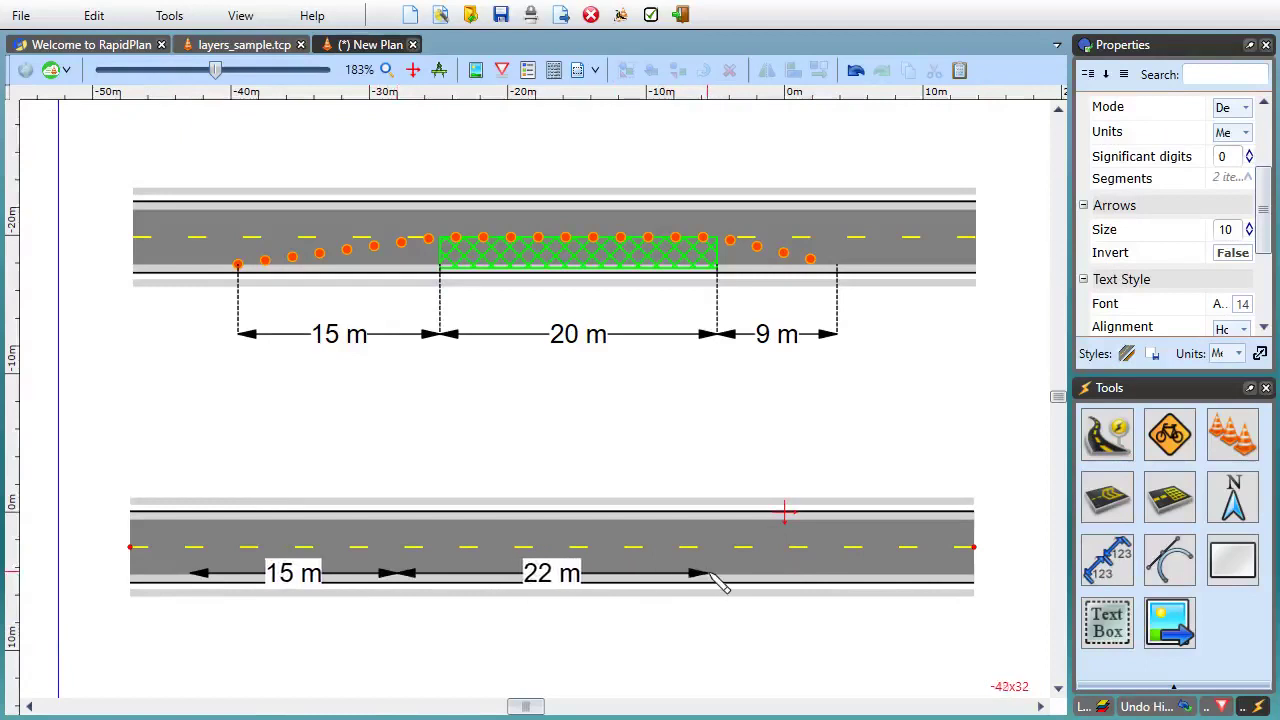
left_click(755, 582)
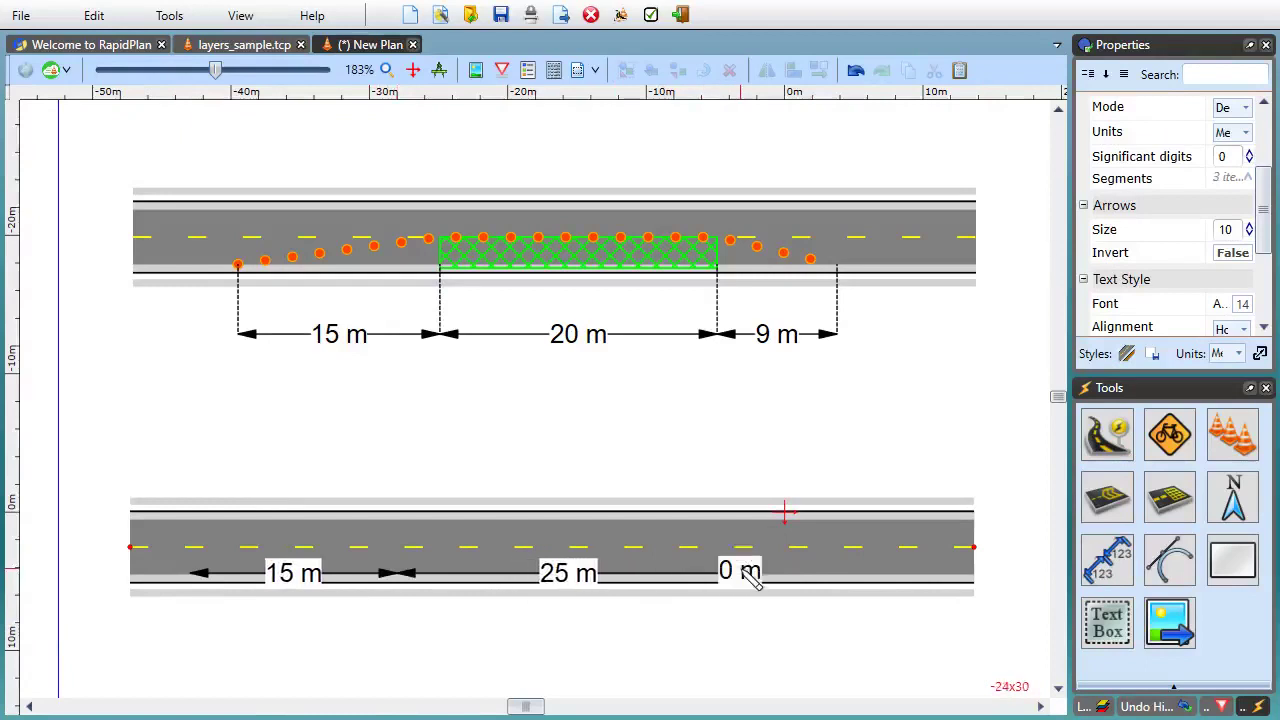
double_click(884, 578)
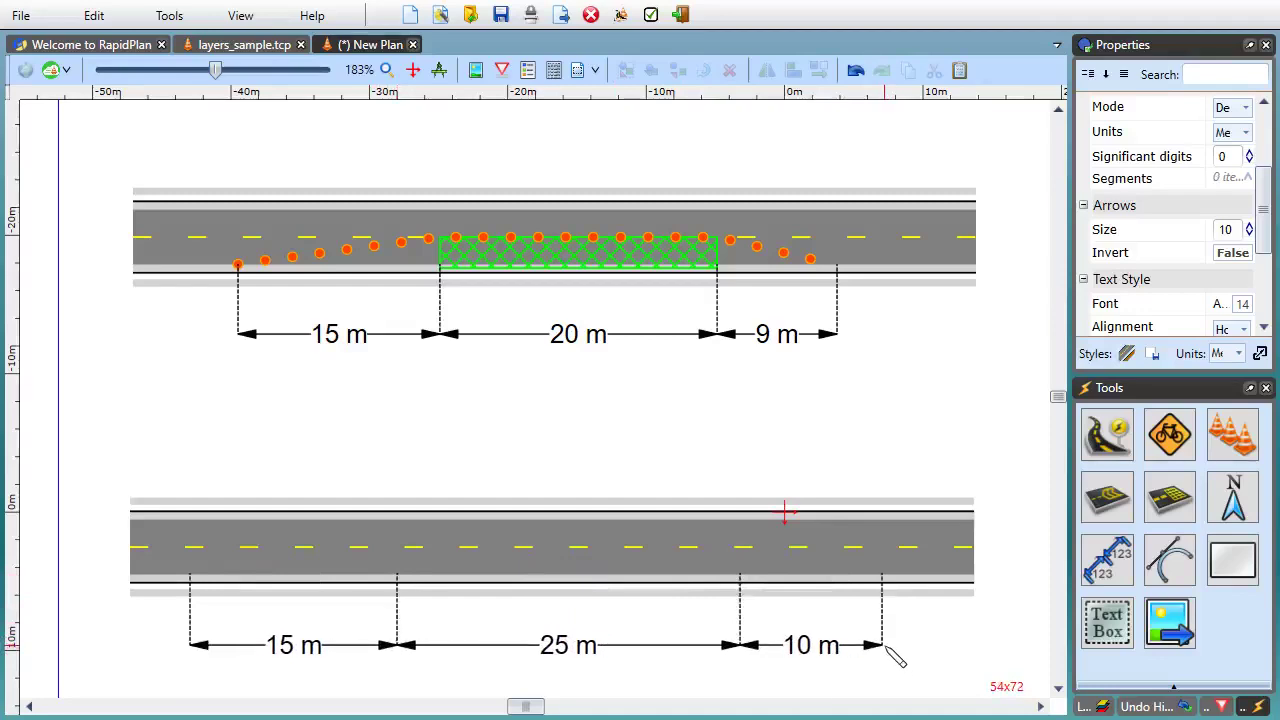
left_click(900, 646)
Draw a green work zone over the 25 m section of the lower road's lane
mouse_move(1176, 494)
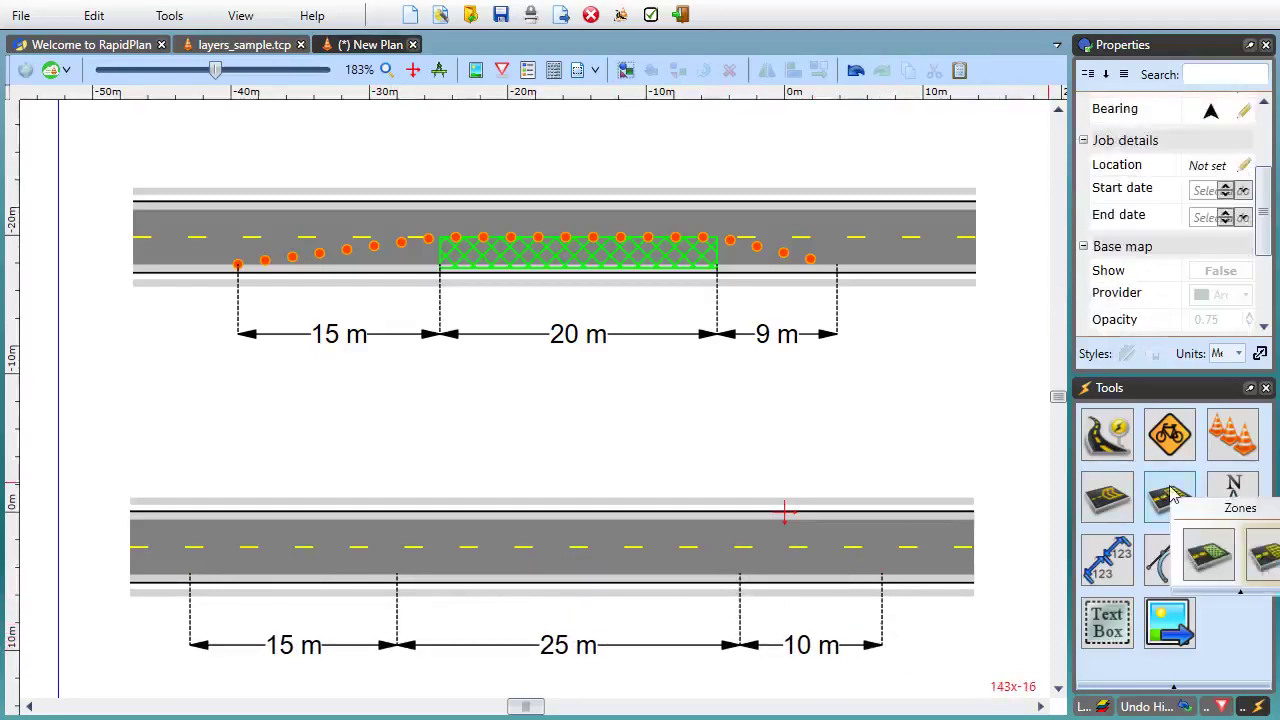
left_click(1210, 556)
left_click(397, 573)
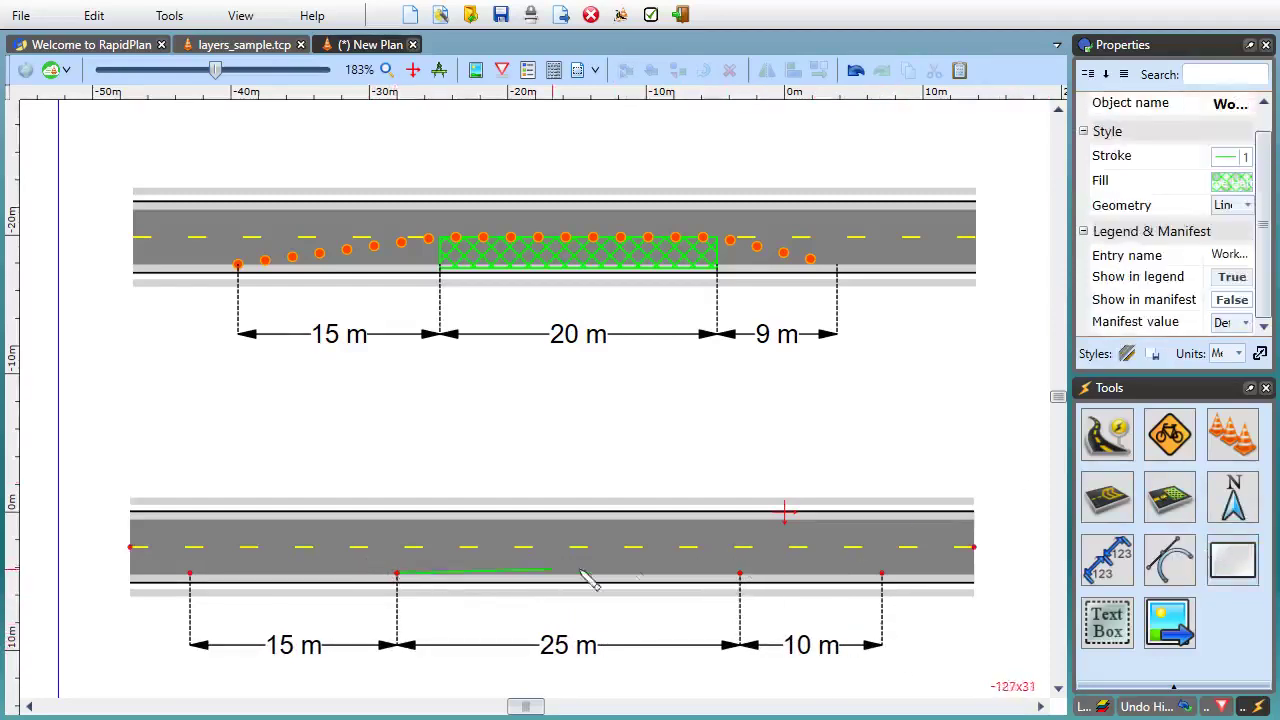
left_click(740, 573)
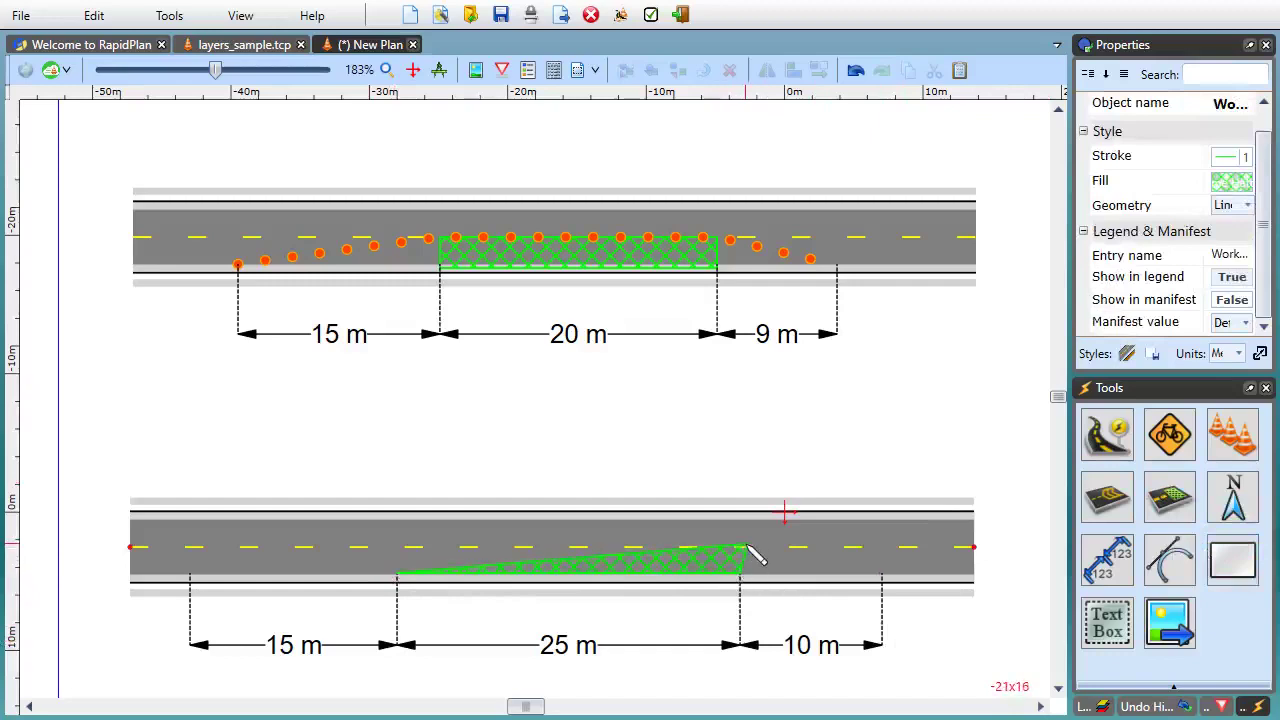
left_click(741, 548)
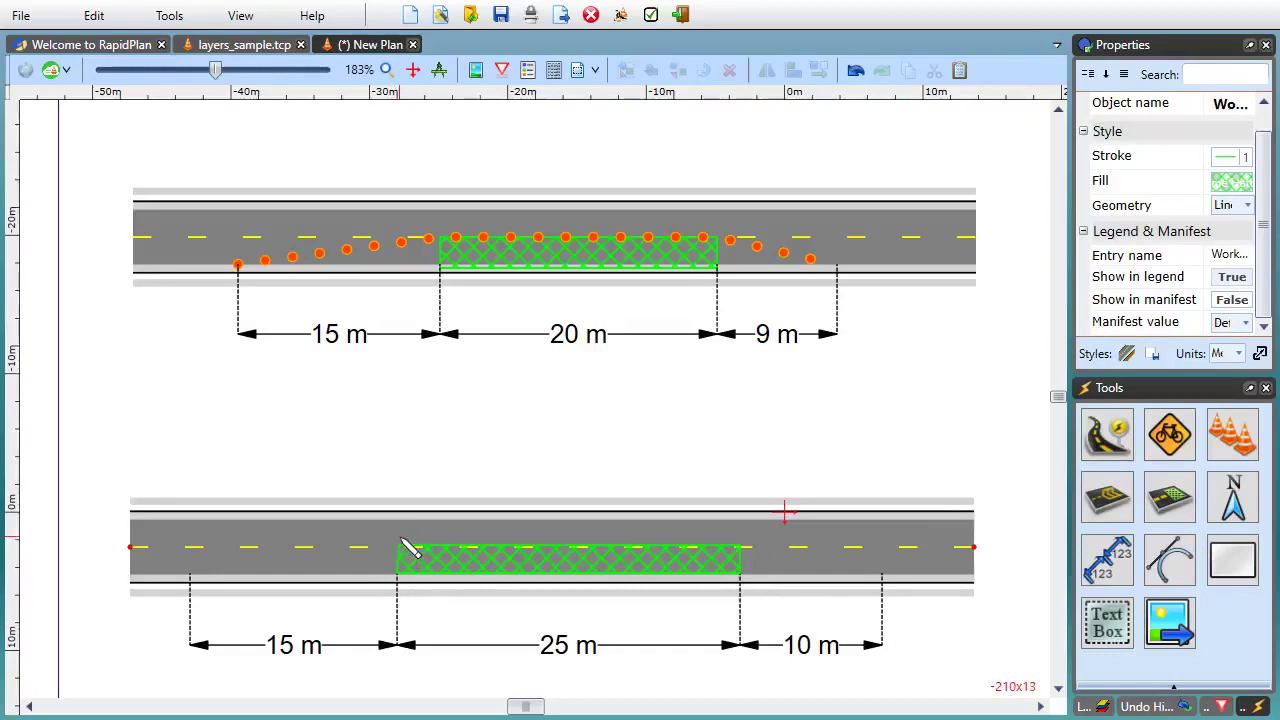
left_click(400, 536)
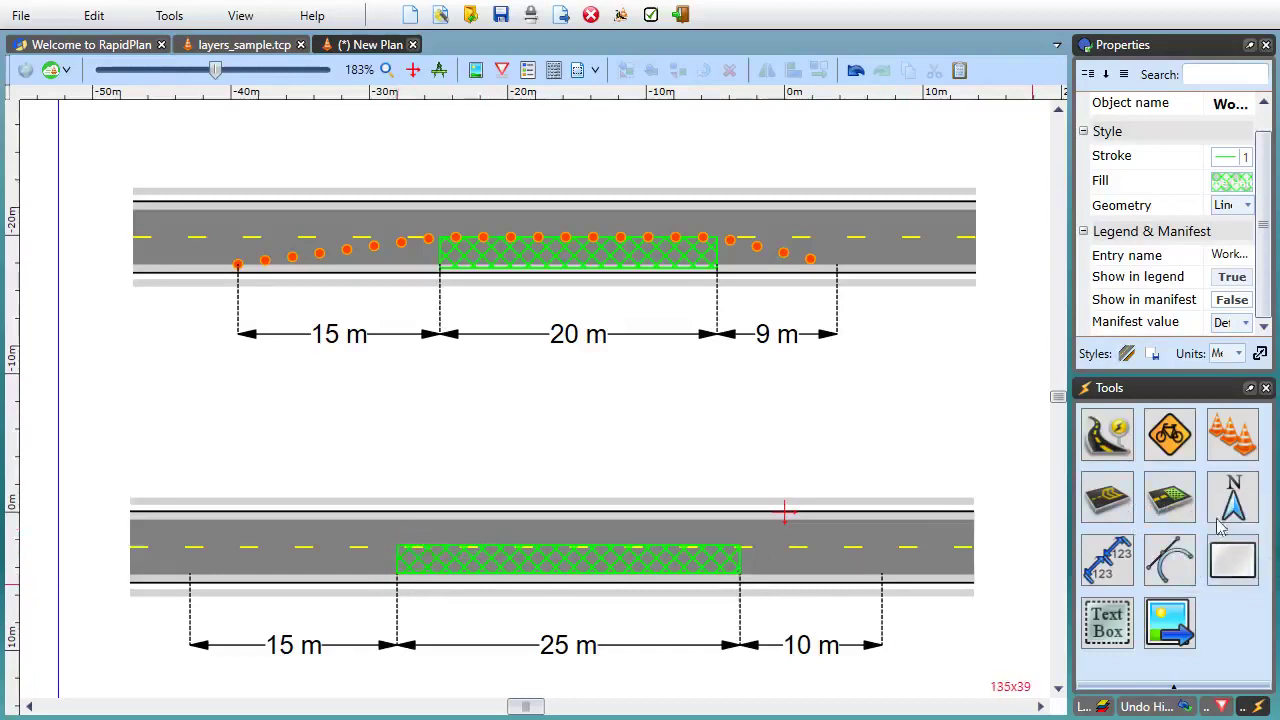
Add yellow hatched tapers from the 15 m and 10 m section ends to the work zone
left_click(1225, 560)
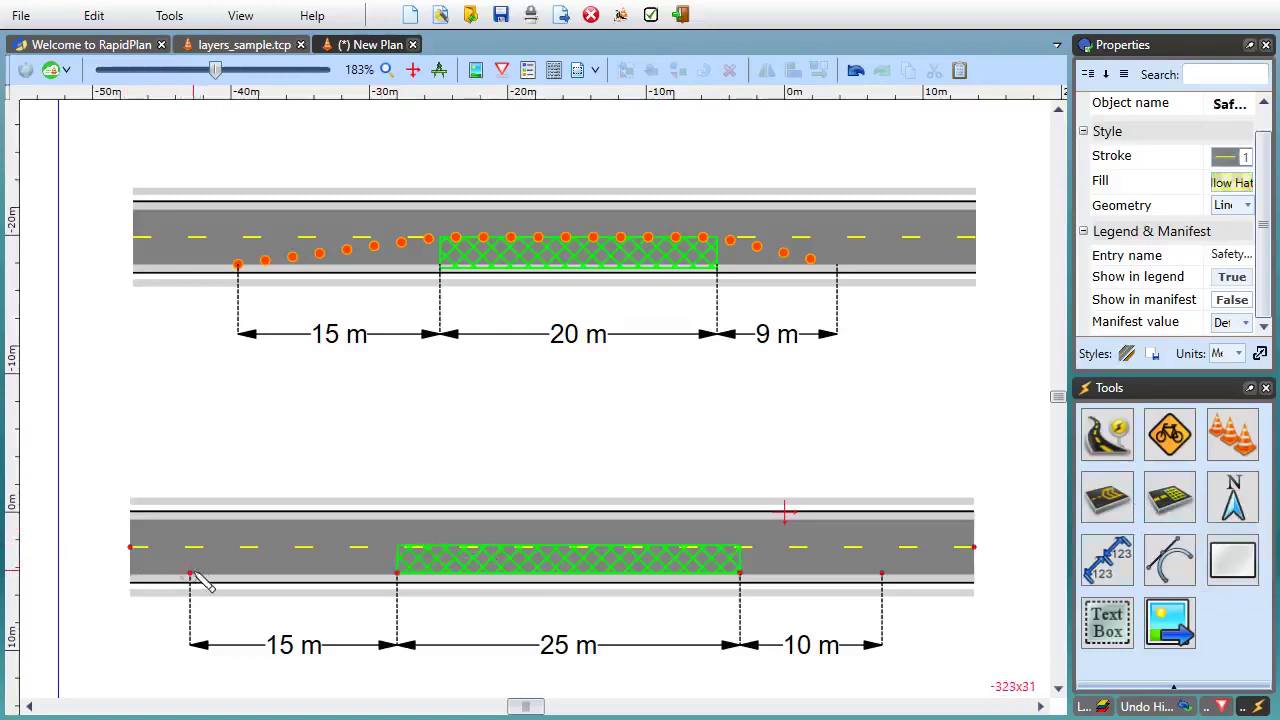
left_click(190, 573)
left_click(398, 573)
left_click(398, 546)
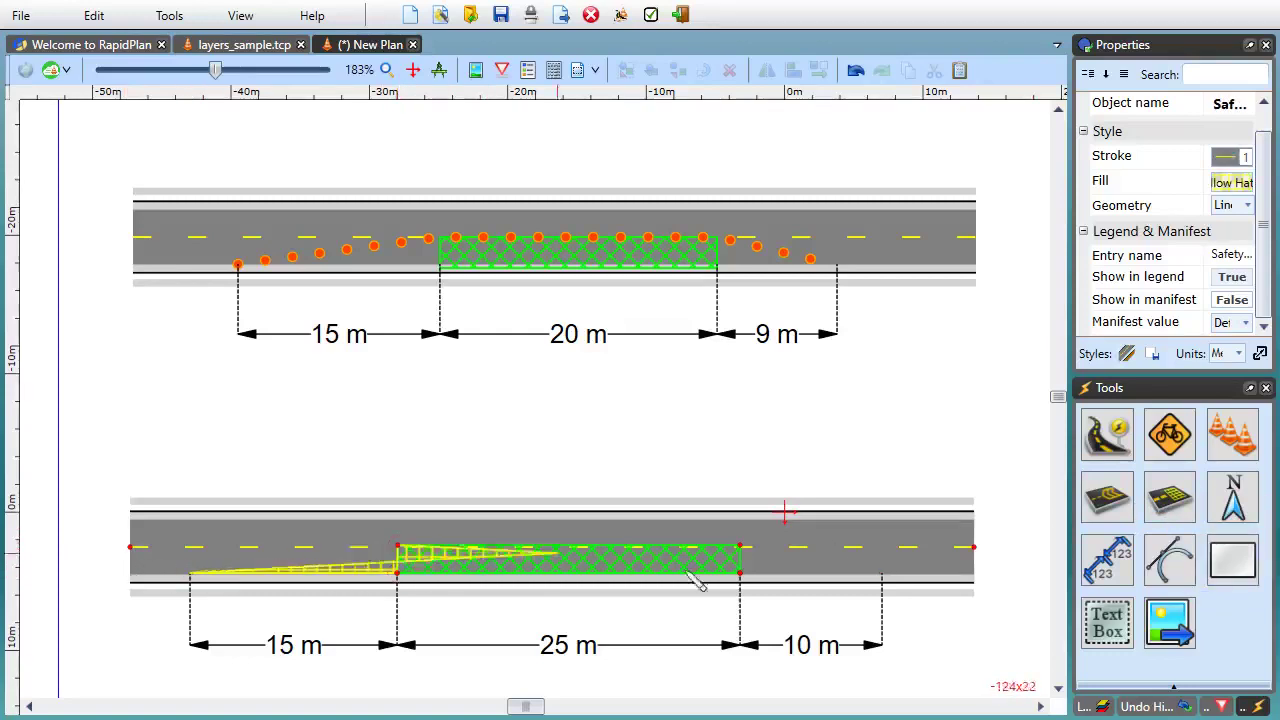
right_click(697, 580)
left_click(741, 546)
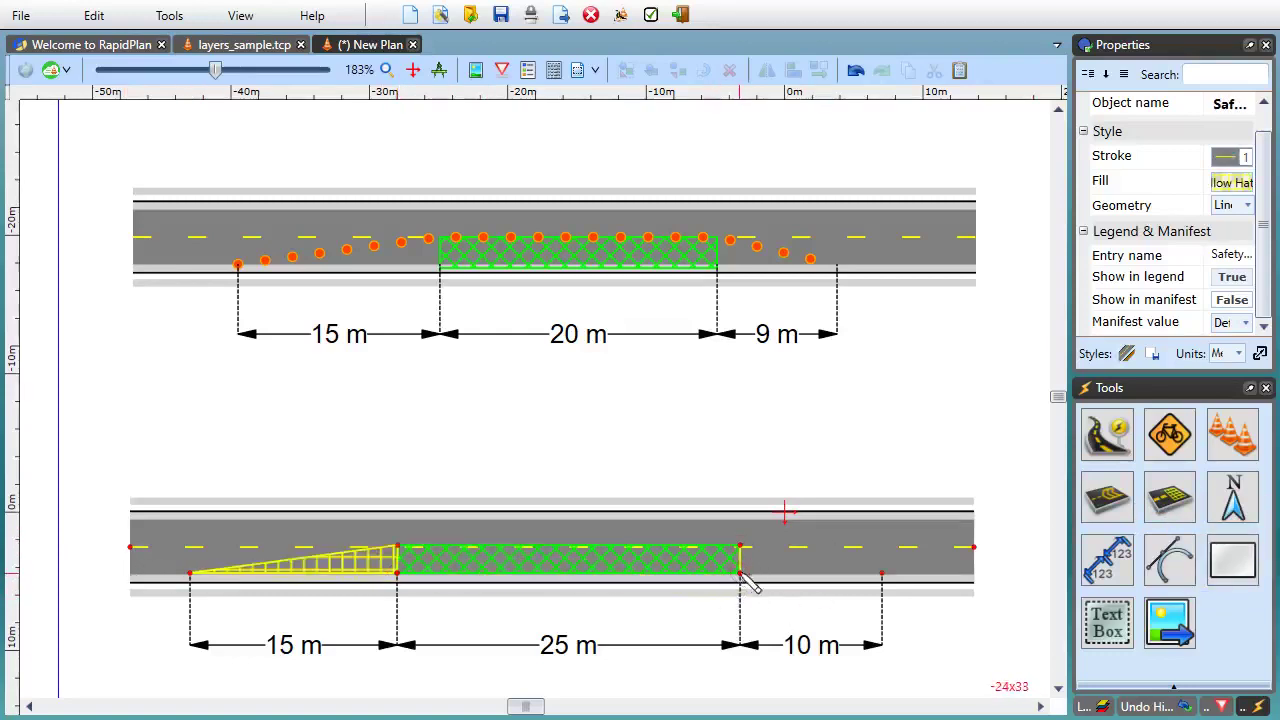
left_click(740, 573)
left_click(882, 573)
right_click(886, 596)
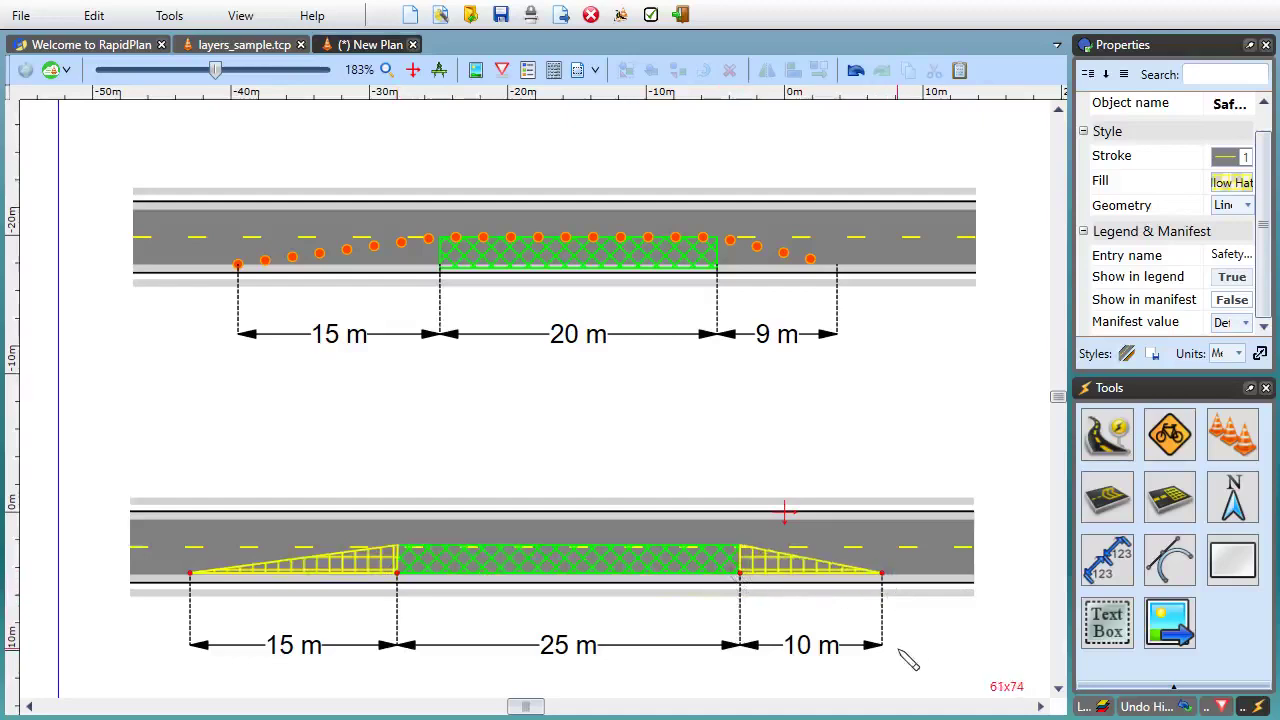
Line both tapers and the work zone with a row of cones
left_click(1237, 429)
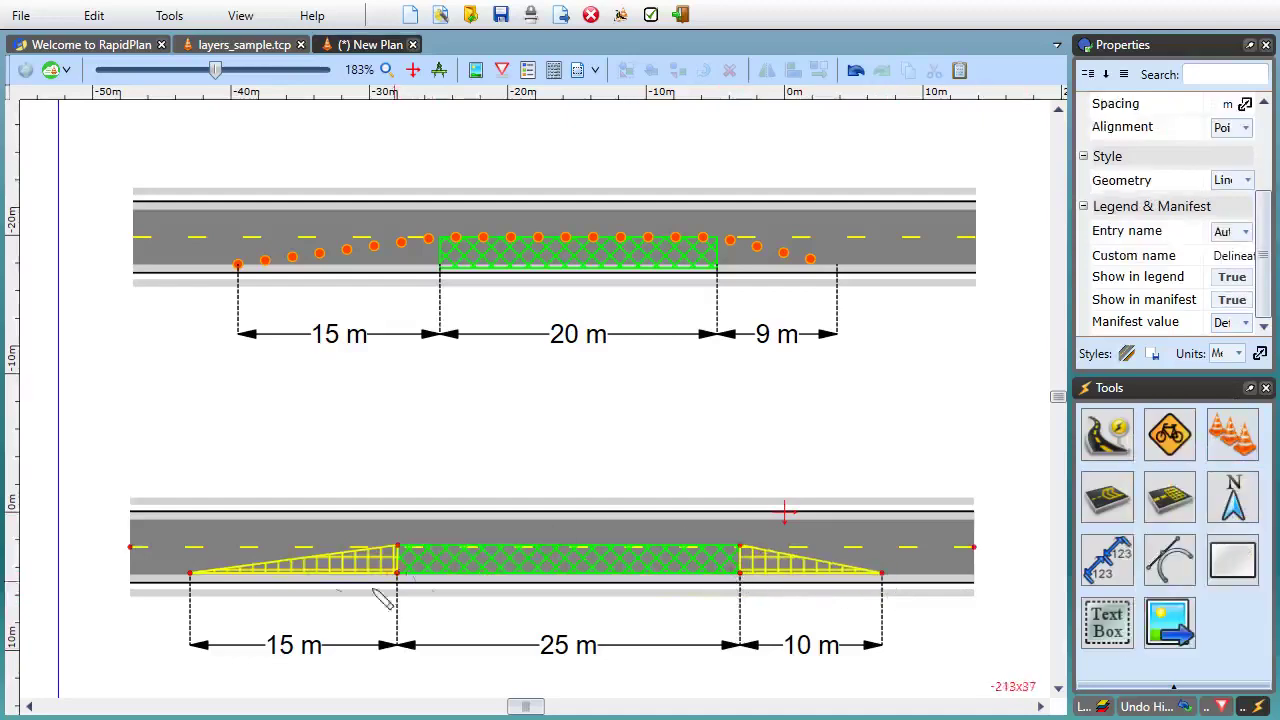
left_click(190, 573)
left_click(397, 546)
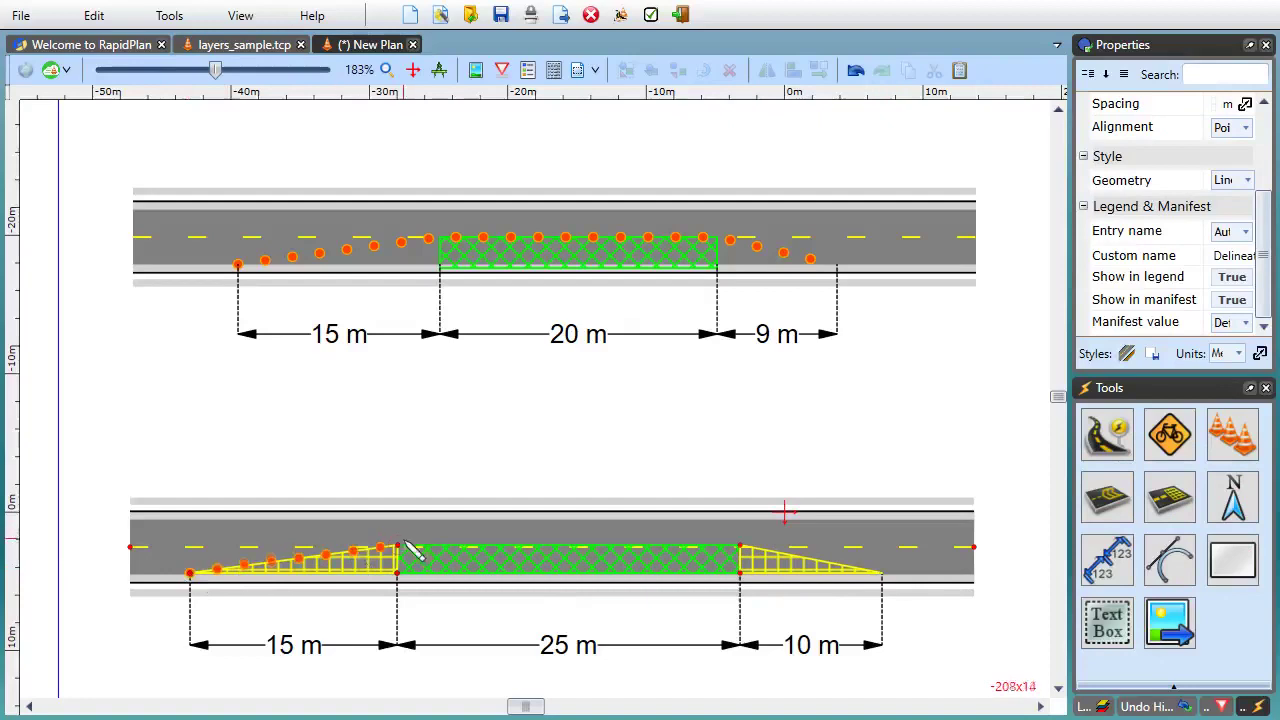
left_click(740, 546)
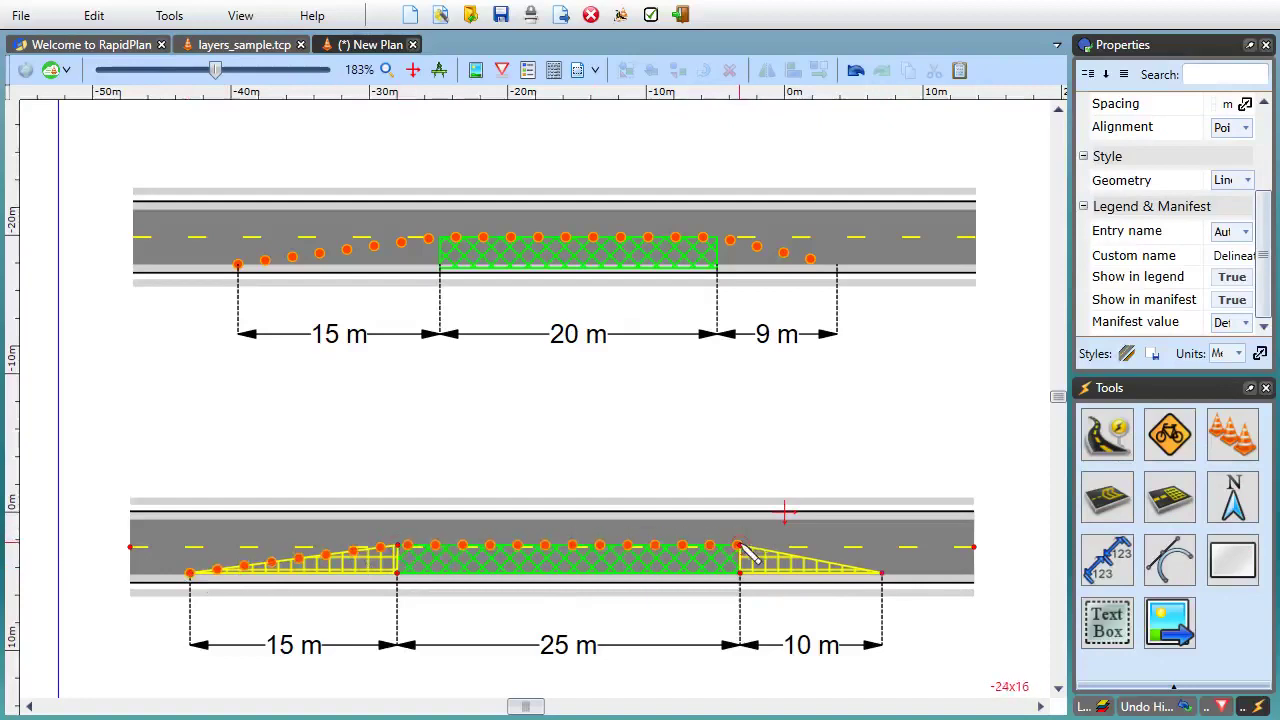
left_click(882, 573)
right_click(940, 635)
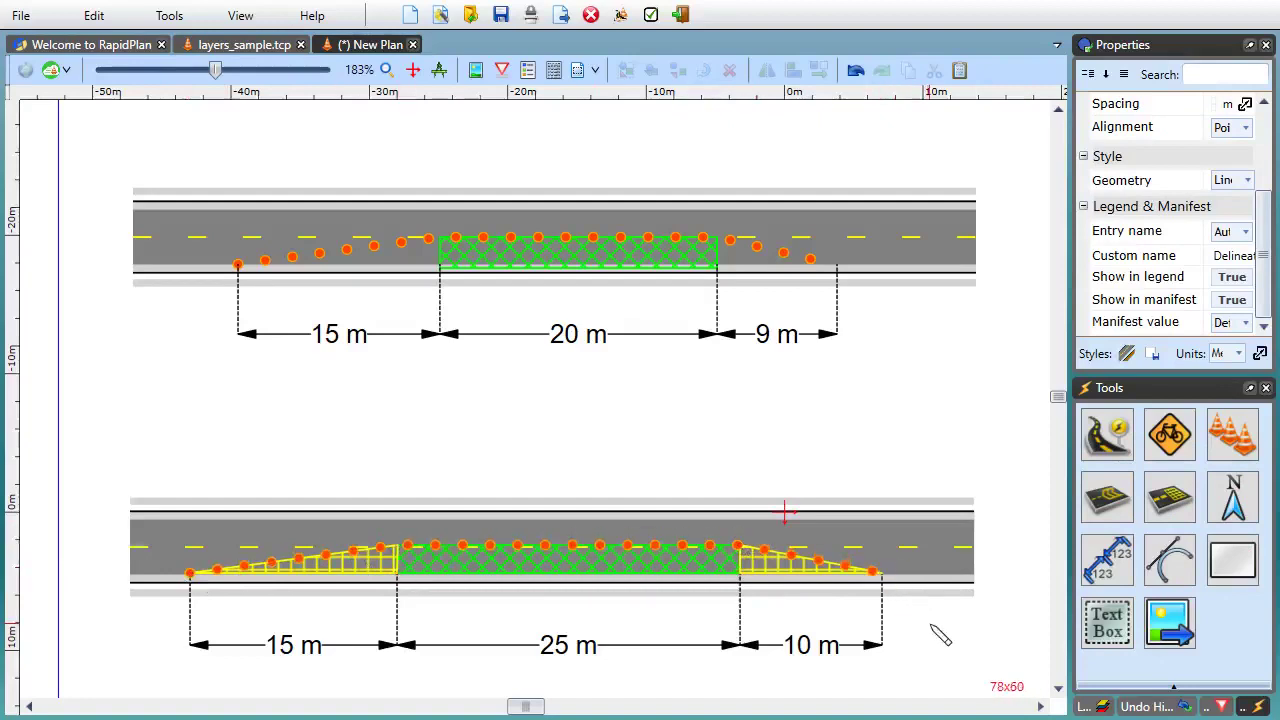
left_click(932, 624)
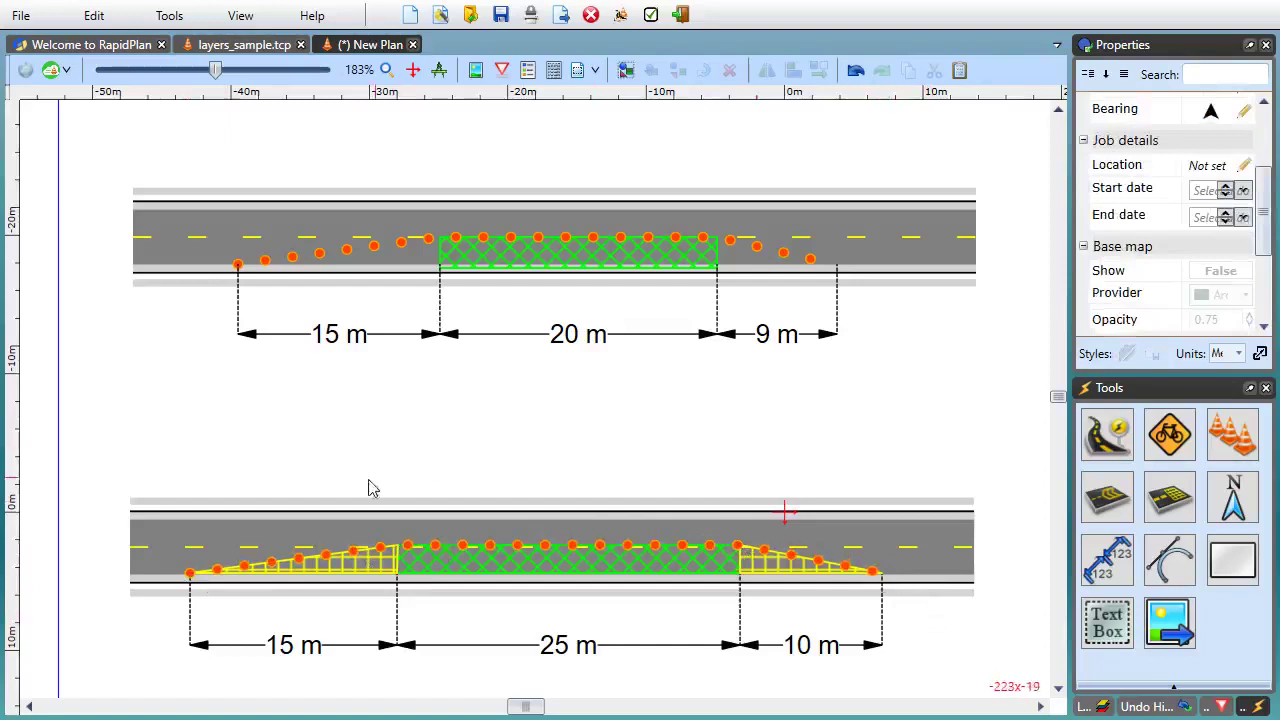
Stretch the upper road's 9 m dimension and its cone row to 10 m
scroll(258, 712, "left", 1)
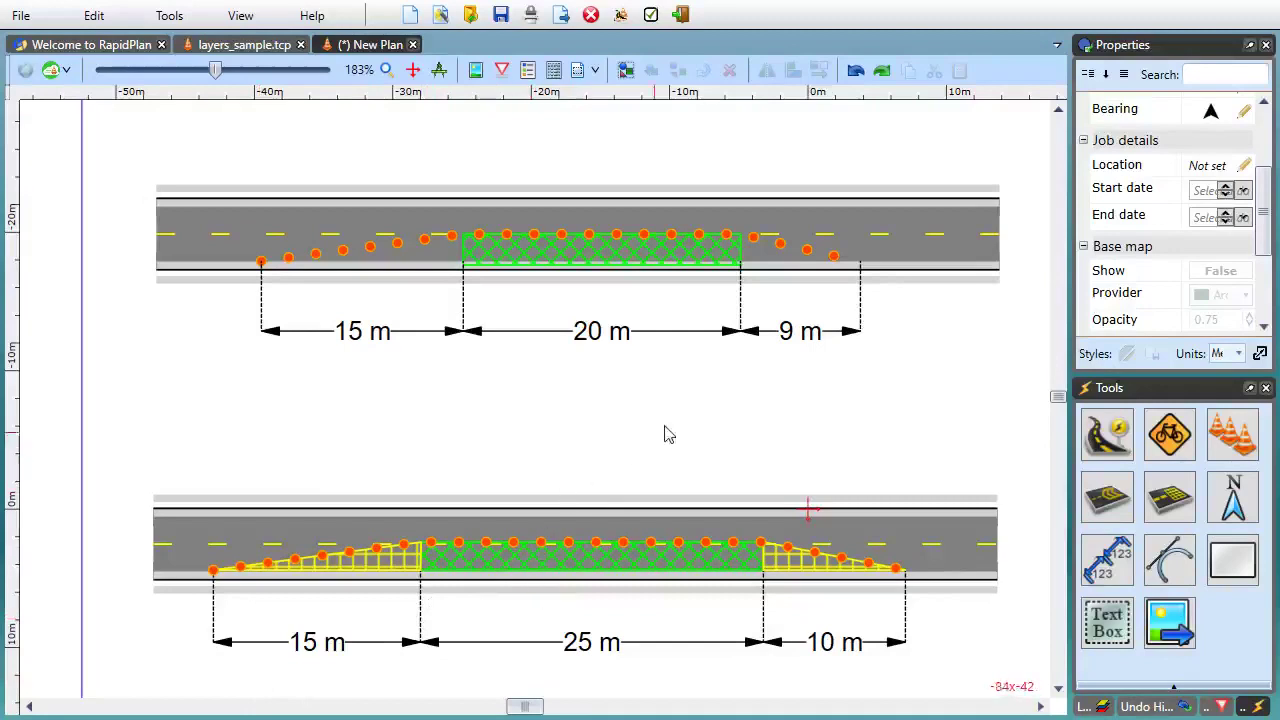
left_click(805, 343)
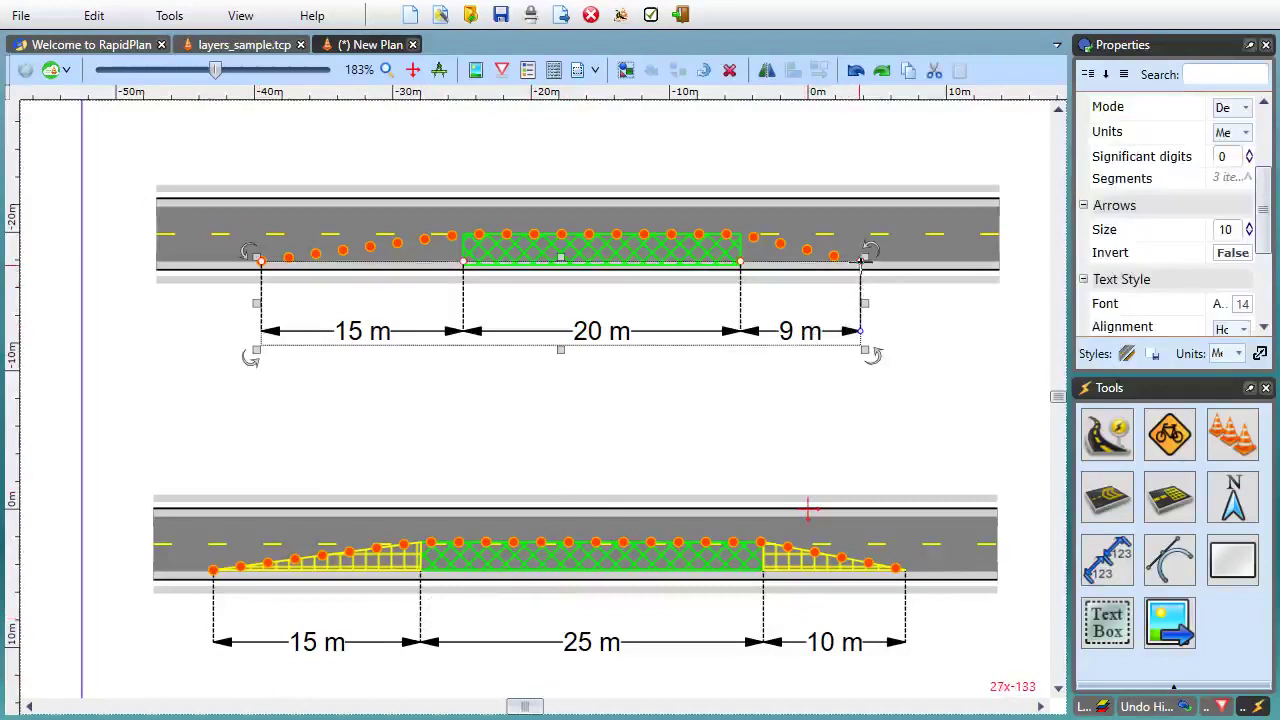
mouse_move(860, 262)
left_mouse_down()
mouse_move(896, 261)
mouse_move(884, 260)
left_mouse_up()
left_click(836, 266)
left_click(836, 266)
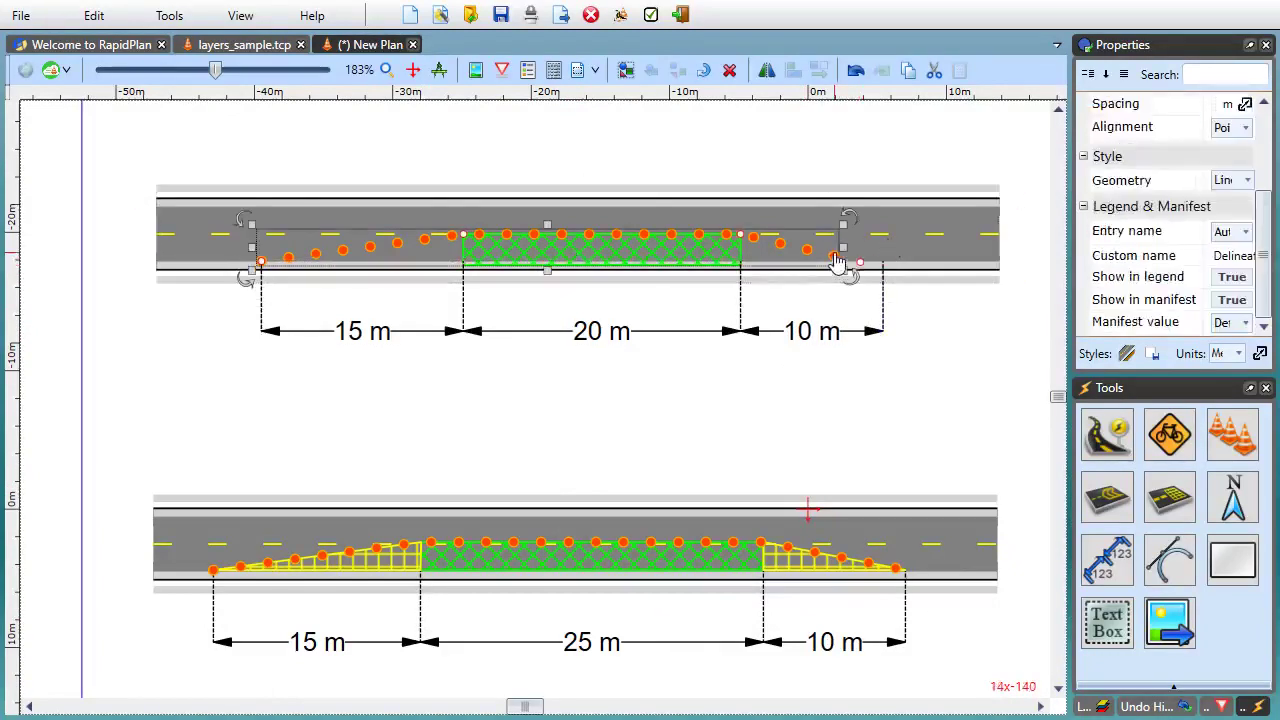
left_click_drag(860, 262, 883, 263)
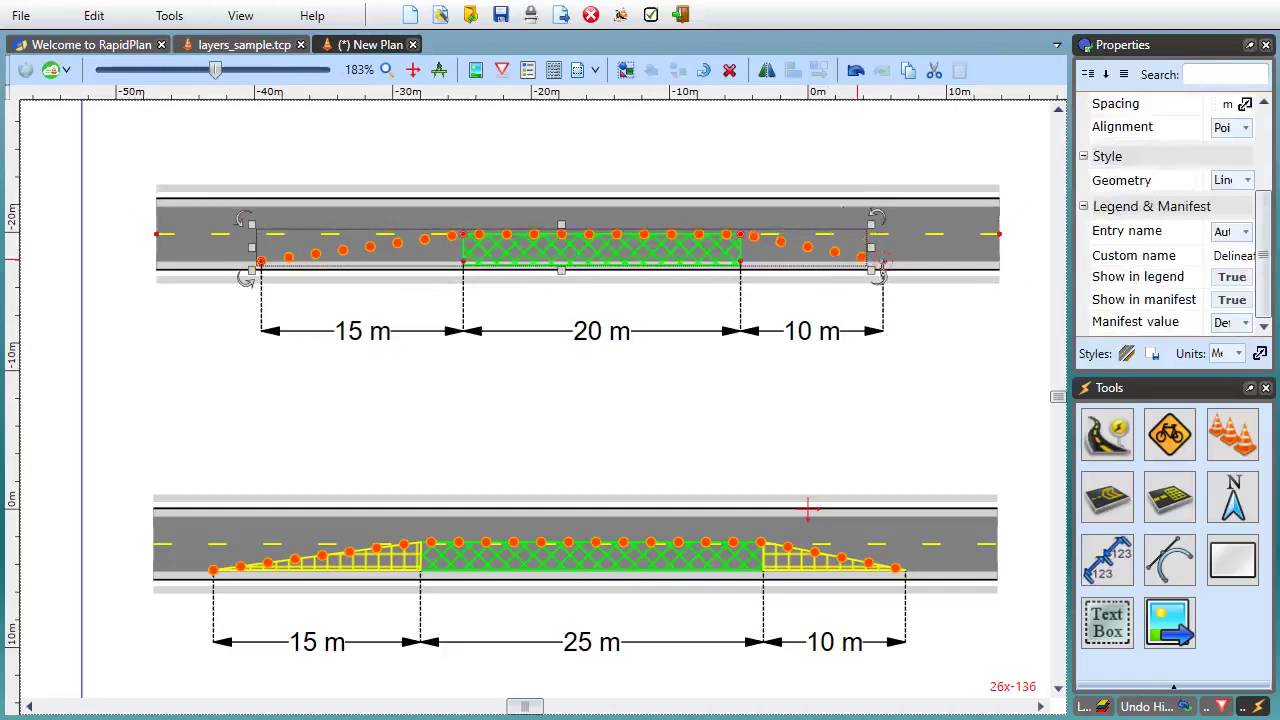
Move the right and left yellow tapers from the lower road onto the upper road's ends
left_click(786, 567)
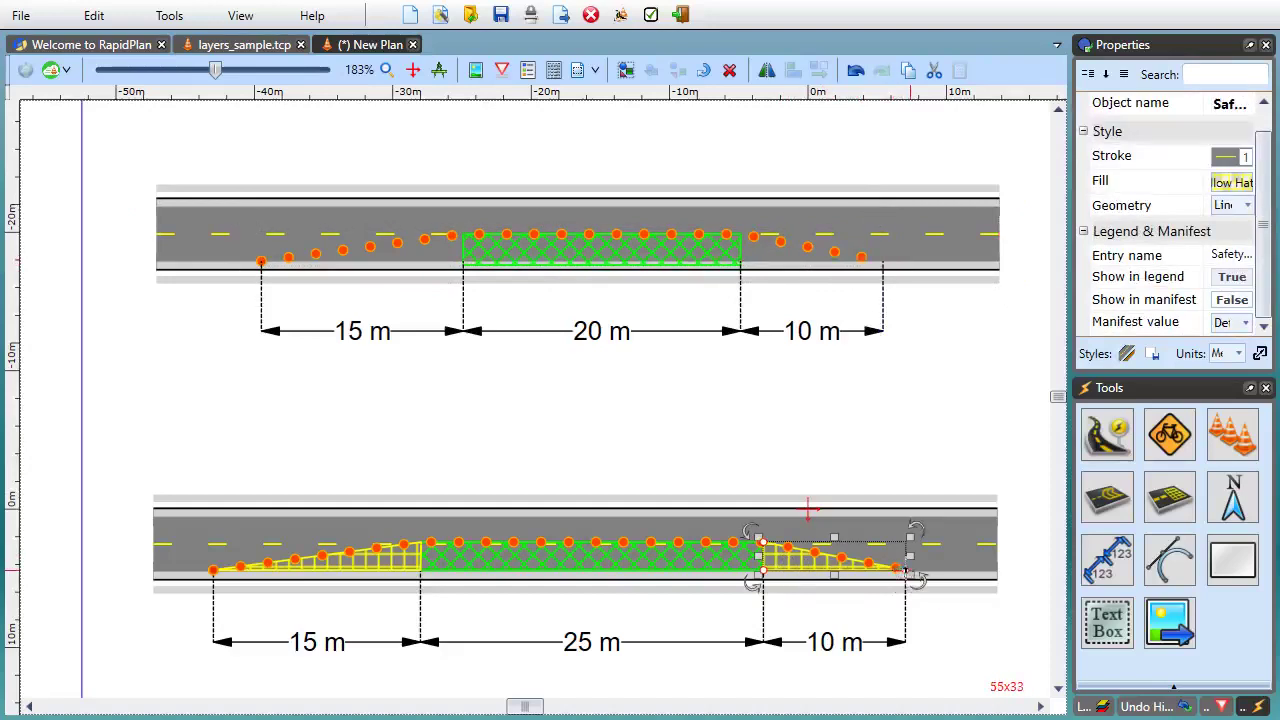
left_click_drag(910, 572, 883, 262)
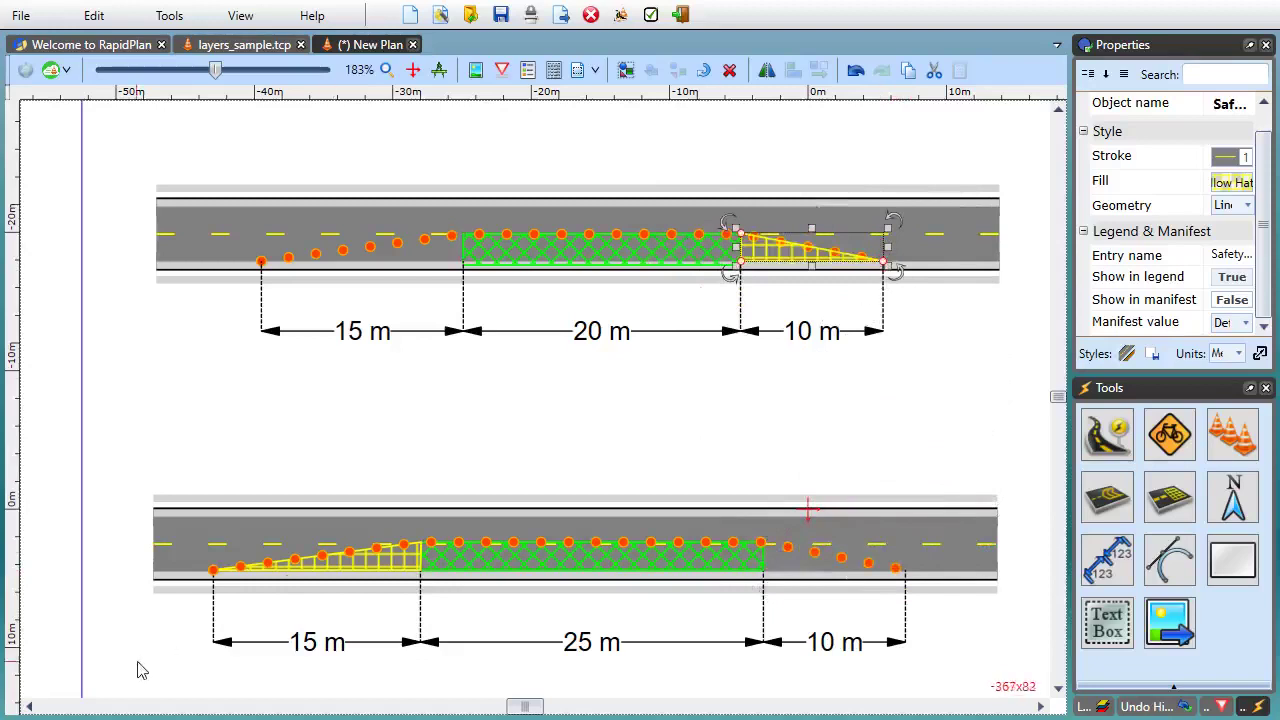
left_click(392, 568)
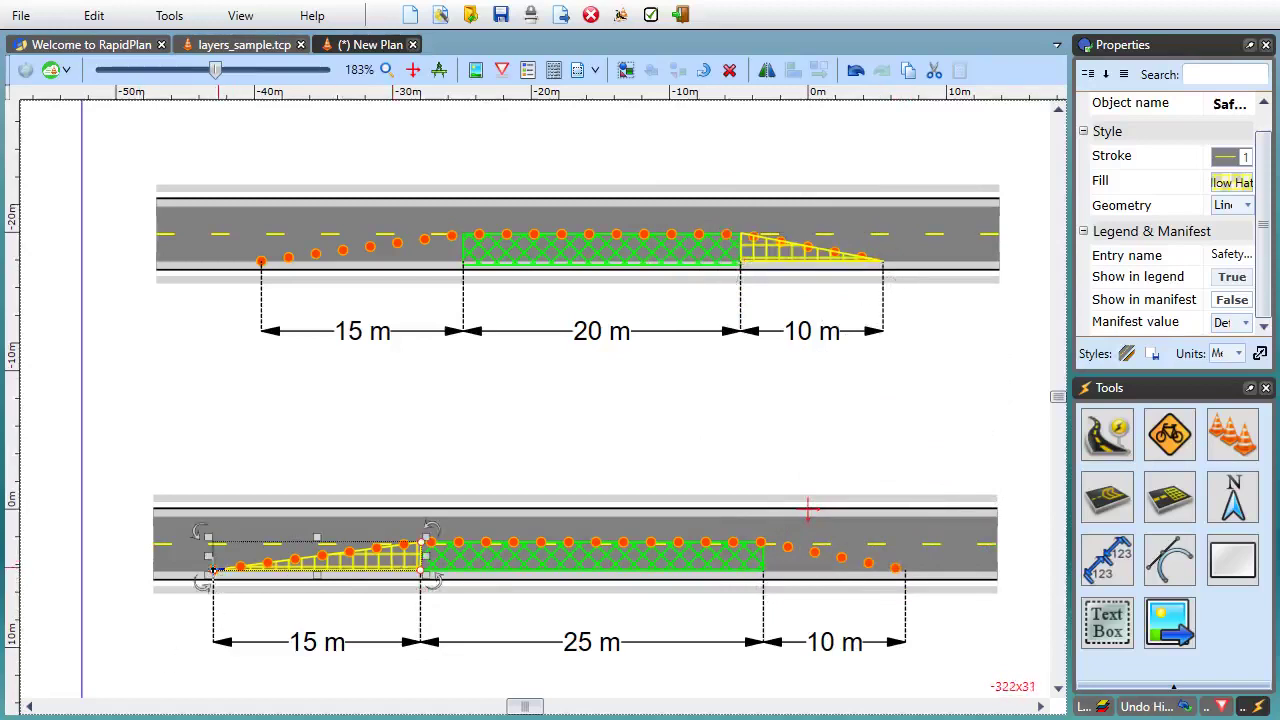
left_click_drag(213, 570, 260, 264)
left_click(378, 424)
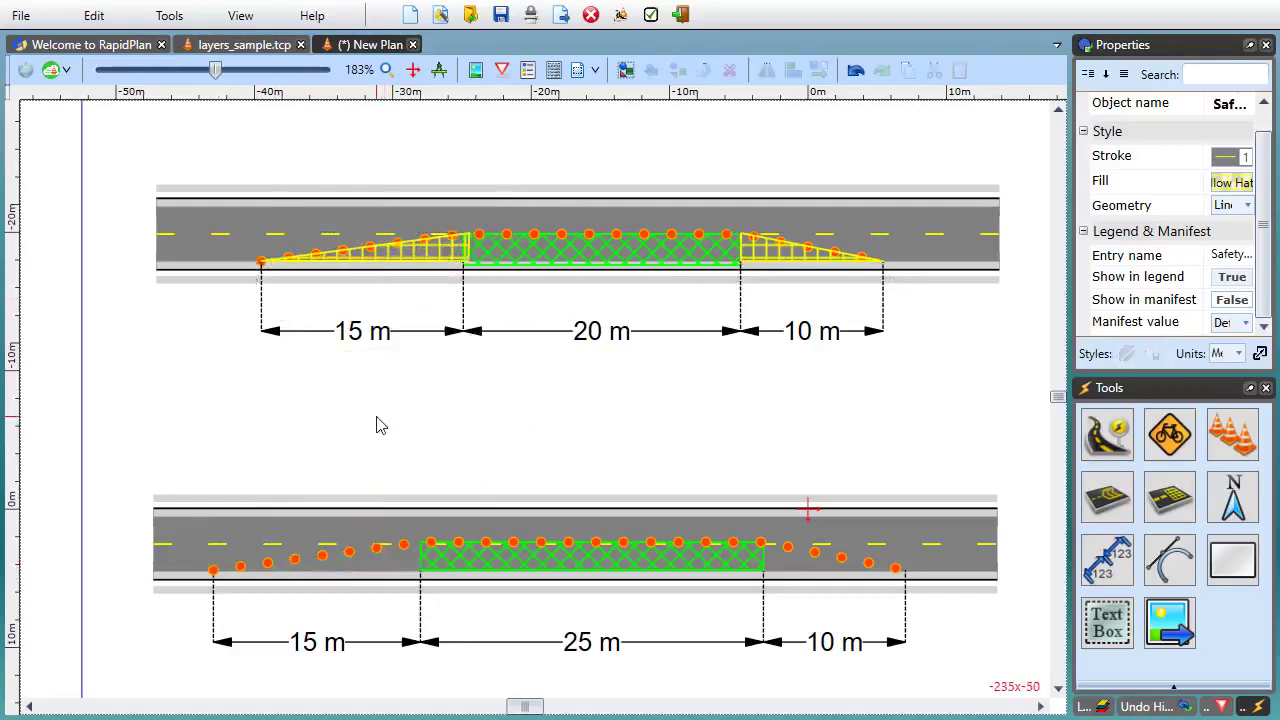
Draw a straight two-lane road on the empty canvas below
scroll(380, 420, "down", 9)
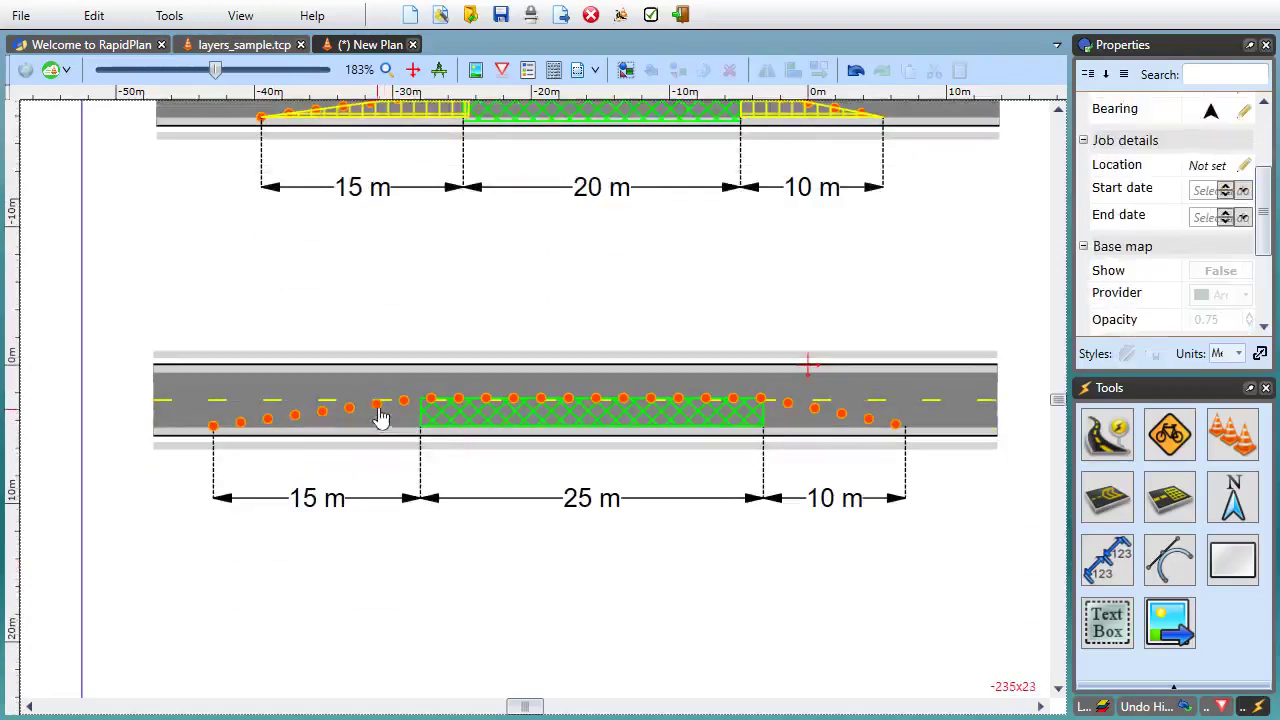
scroll(388, 380, "down", 4)
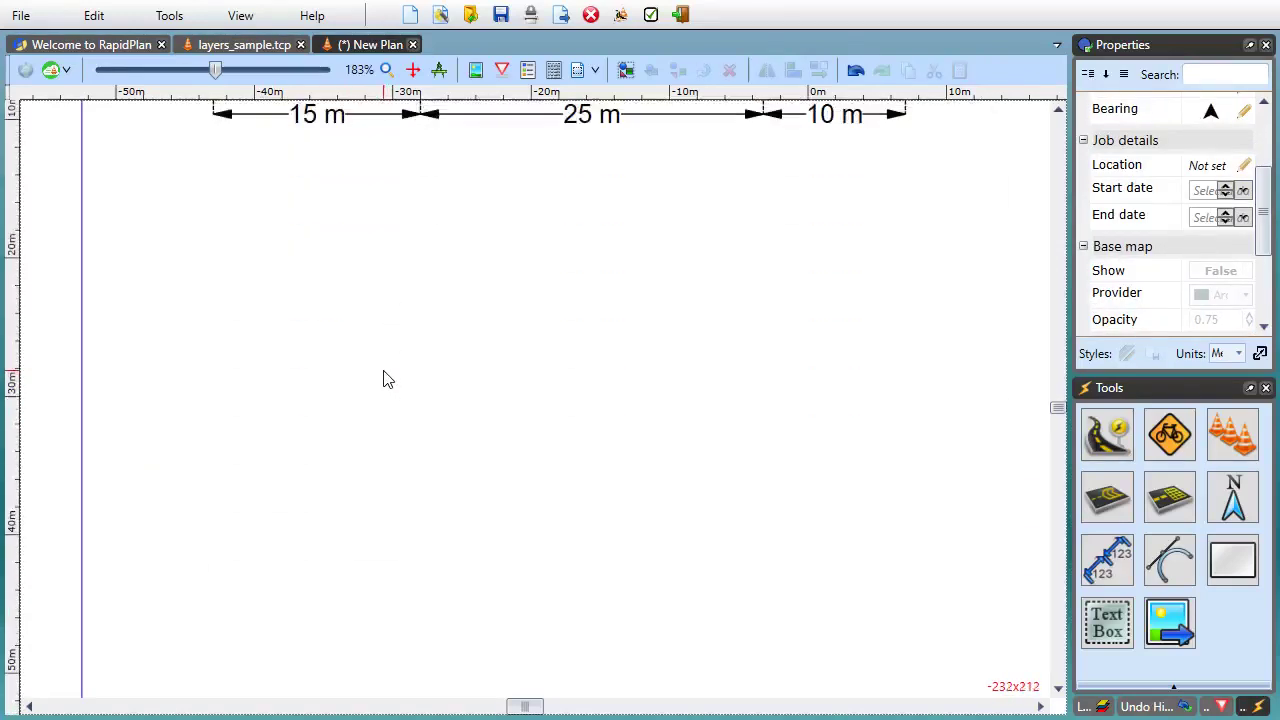
left_click(1102, 433)
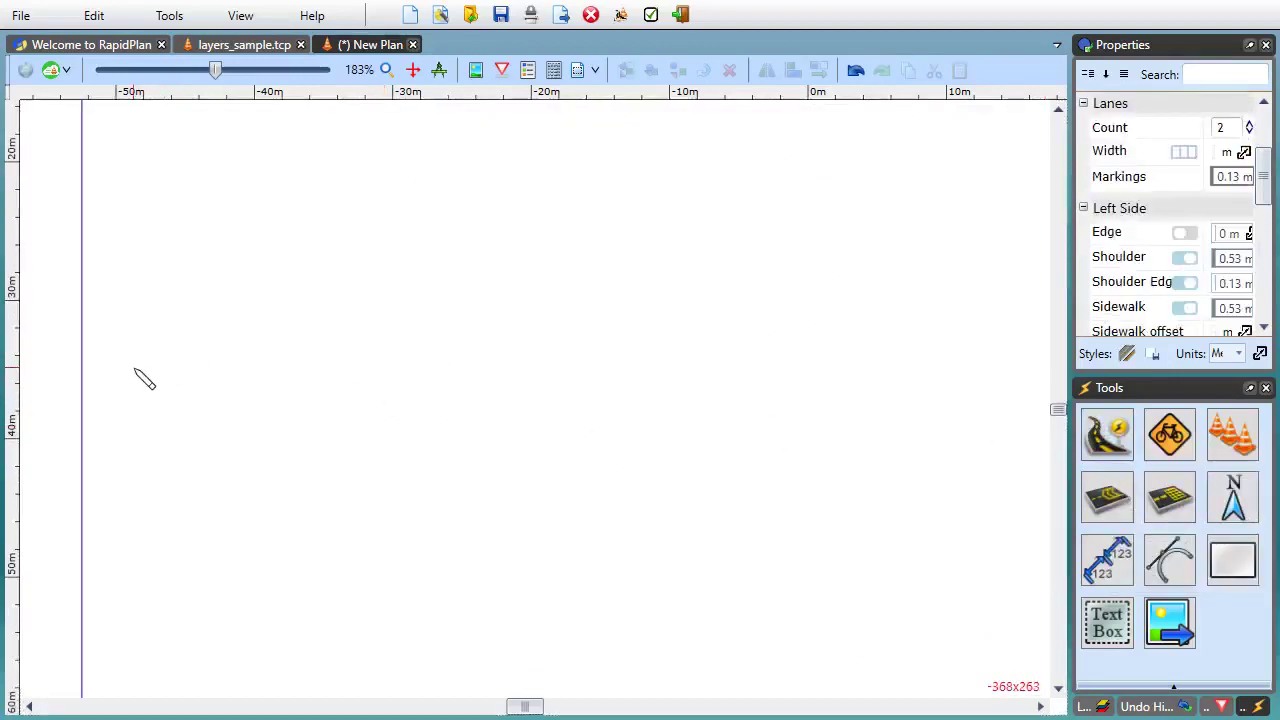
mouse_move(133, 367)
left_mouse_down()
mouse_move(912, 364)
mouse_move(928, 400)
mouse_move(918, 367)
left_mouse_up()
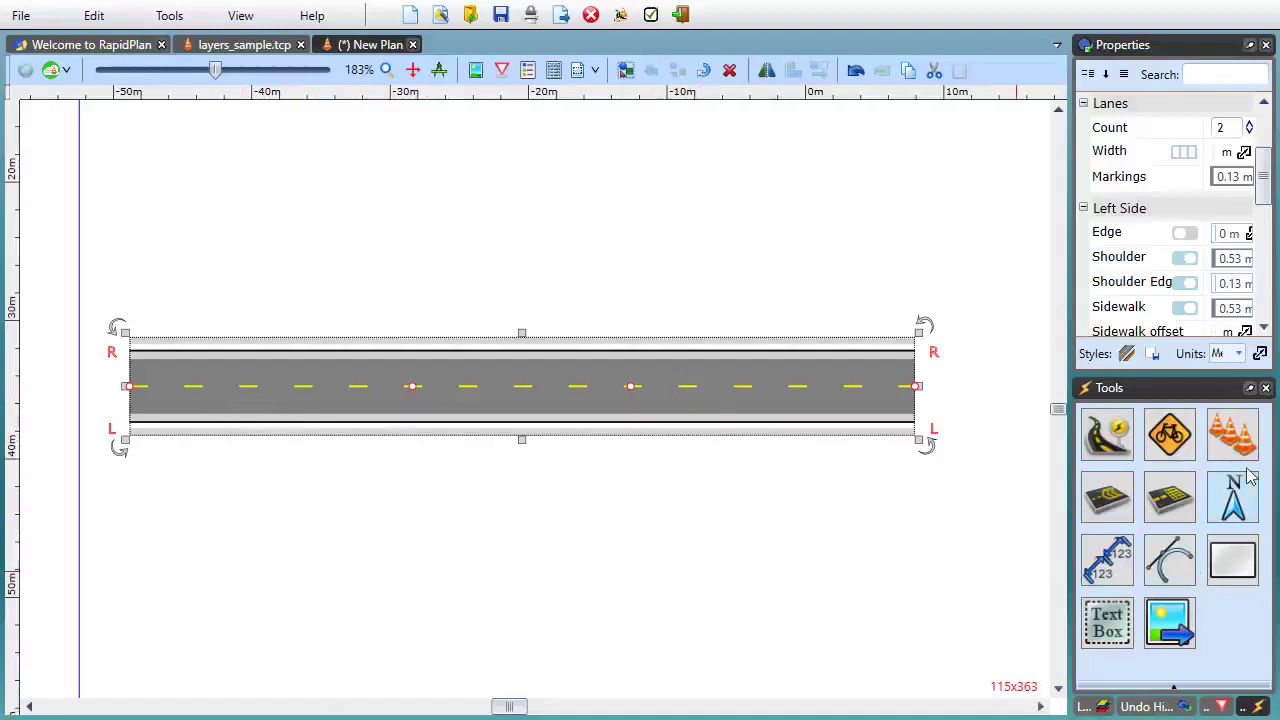
Add a single-lane branch road joining the main road from the upper left
left_click(1103, 445)
left_click(1131, 491)
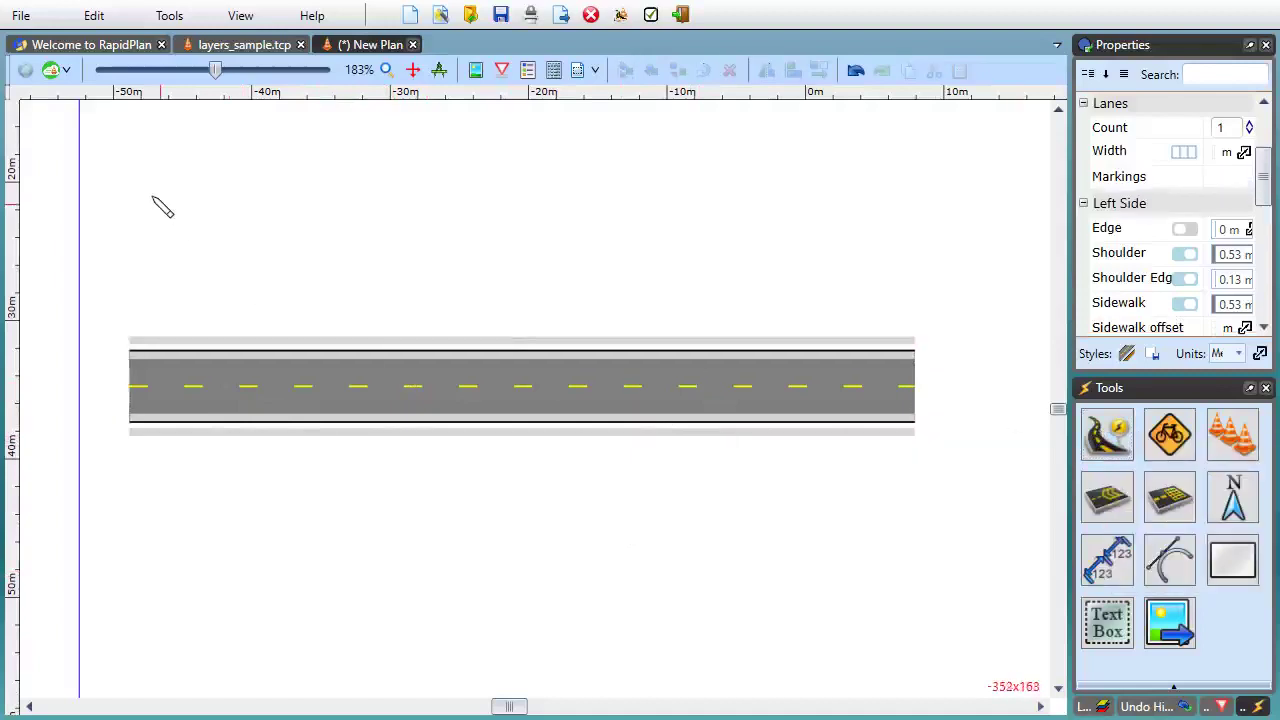
mouse_move(251, 143)
left_mouse_down()
mouse_move(448, 400)
mouse_move(418, 395)
left_mouse_up()
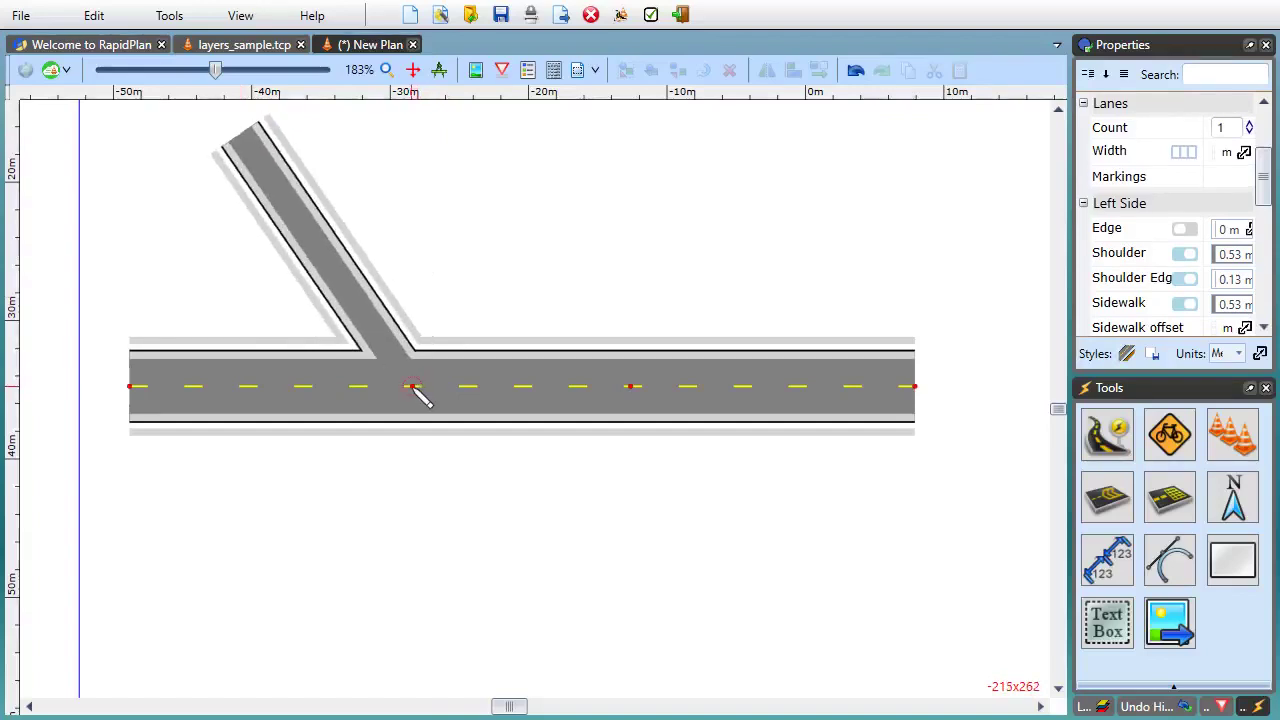
left_click_drag(407, 388, 410, 390)
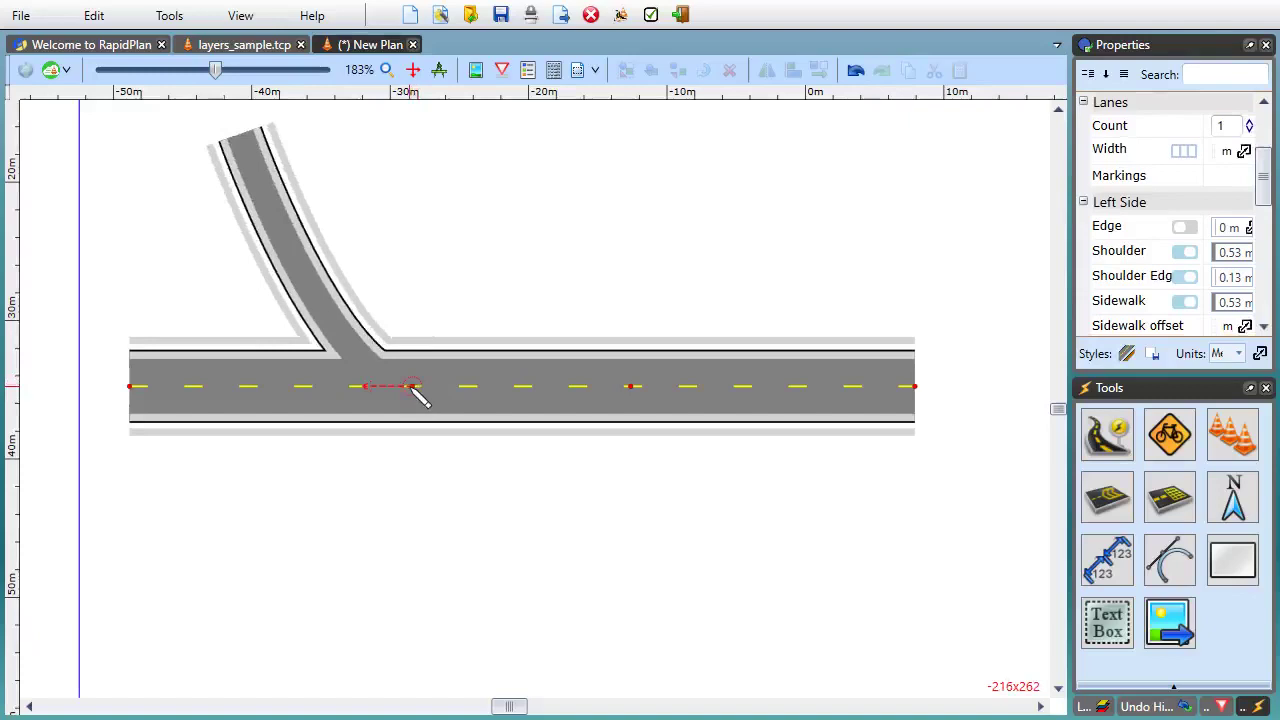
left_click_drag(411, 388, 508, 477)
key("Escape")
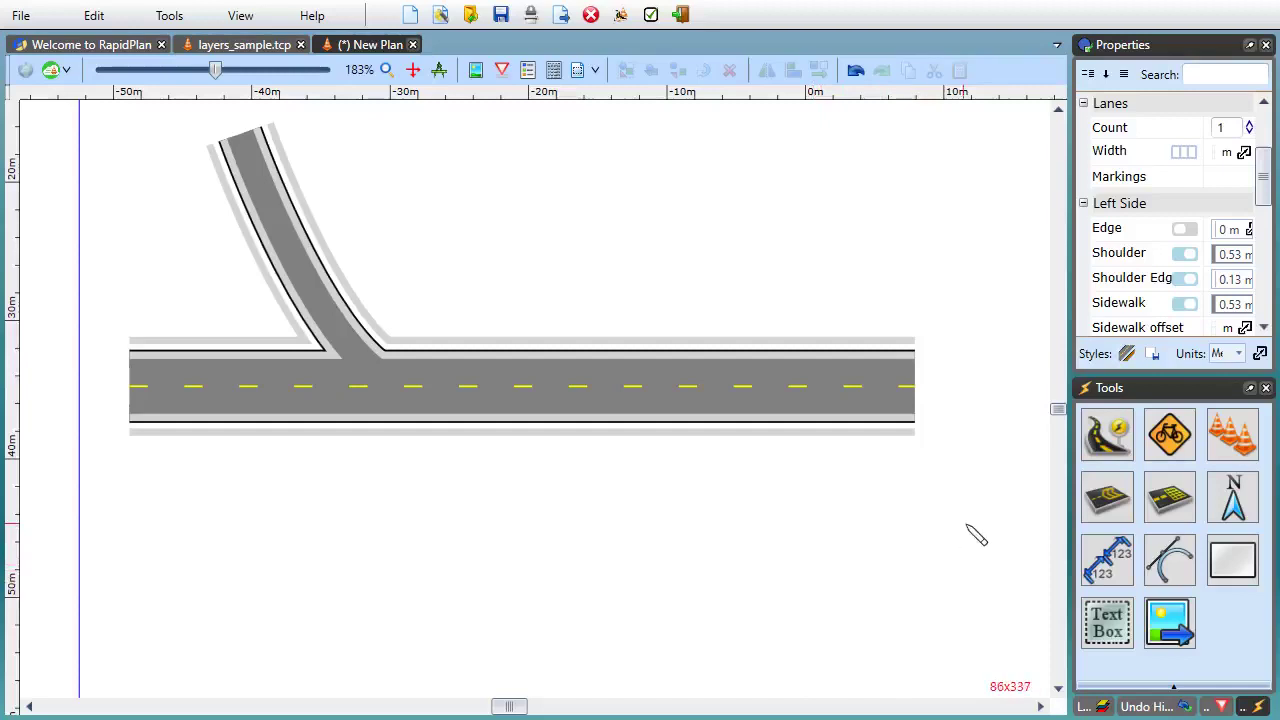
Add a second single-lane branch heading off toward the lower right
mouse_move(988, 561)
left_mouse_down()
mouse_move(735, 352)
mouse_move(634, 386)
left_mouse_up()
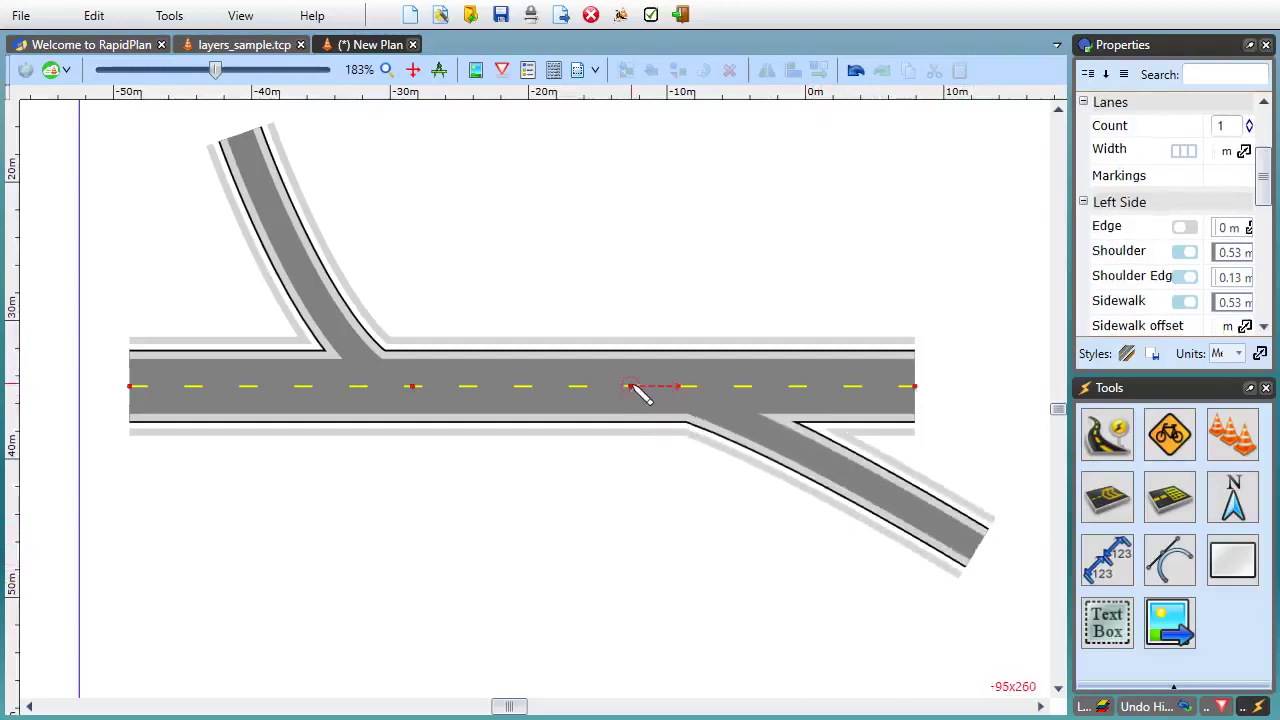
left_click_drag(634, 391, 660, 514)
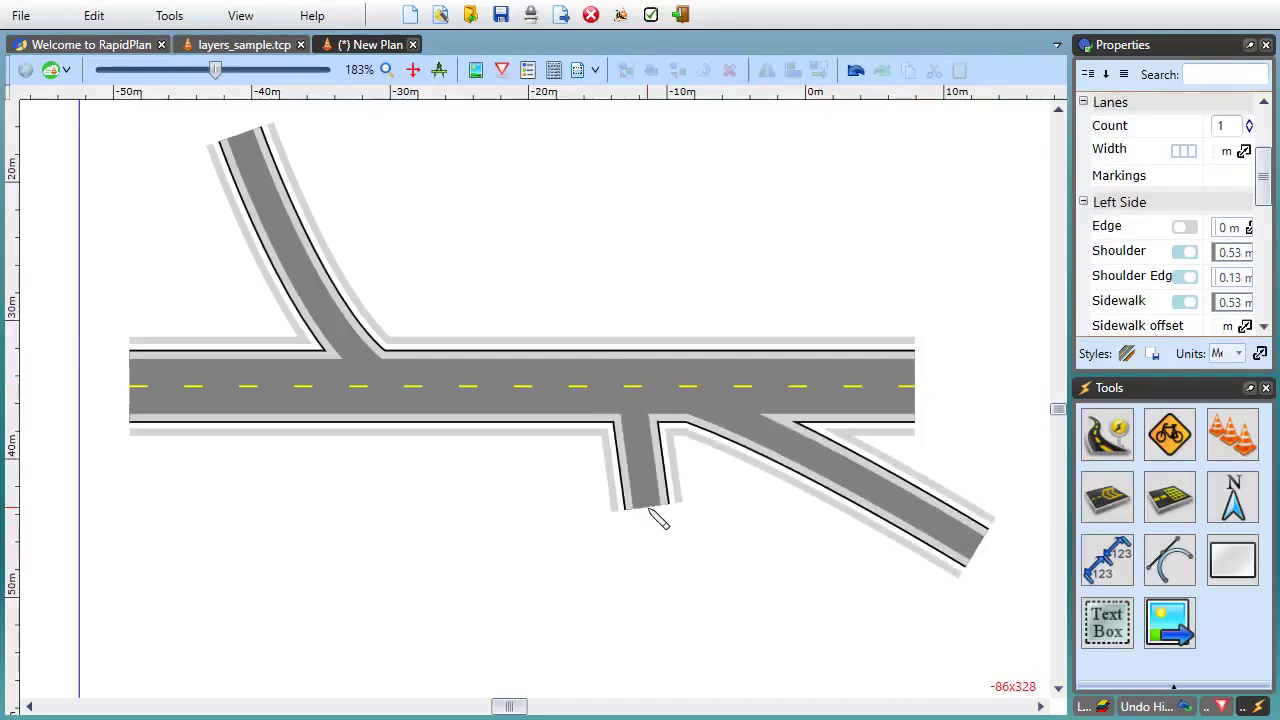
key("Escape")
left_click(582, 594)
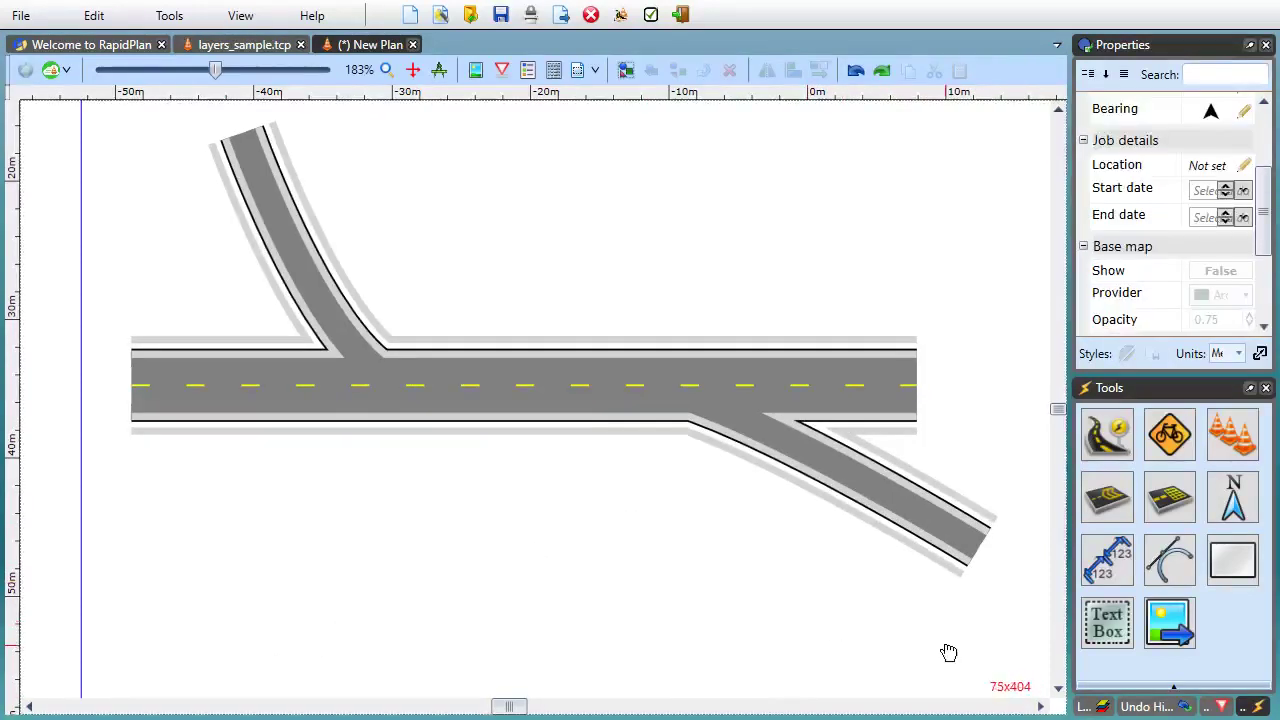
mouse_move(949, 652)
middle_mouse_down()
mouse_move(826, 614)
mouse_move(554, 391)
middle_mouse_up()
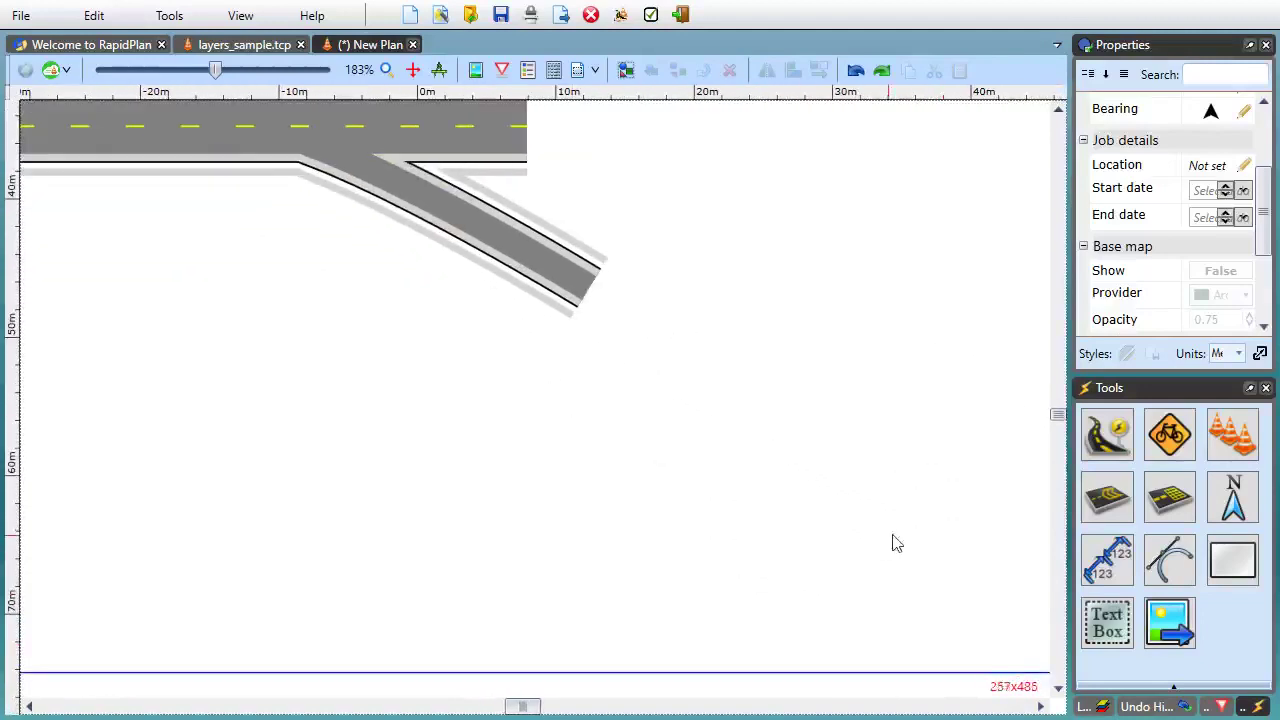
Add a curved road section that sweeps down and back left, joined to the branch's end
left_click(1105, 437)
left_click(1137, 485)
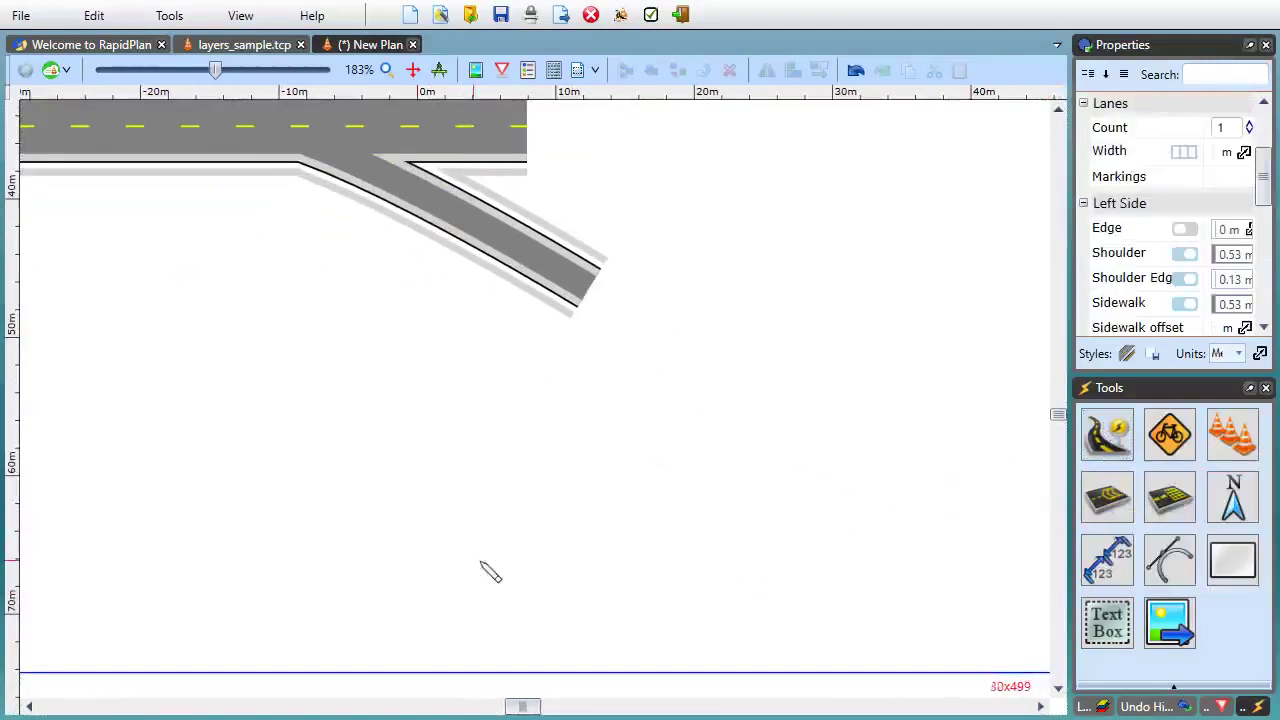
left_click_drag(491, 571, 594, 294)
left_click(680, 483)
left_click_drag(680, 483, 832, 545)
left_click_drag(746, 350, 590, 268)
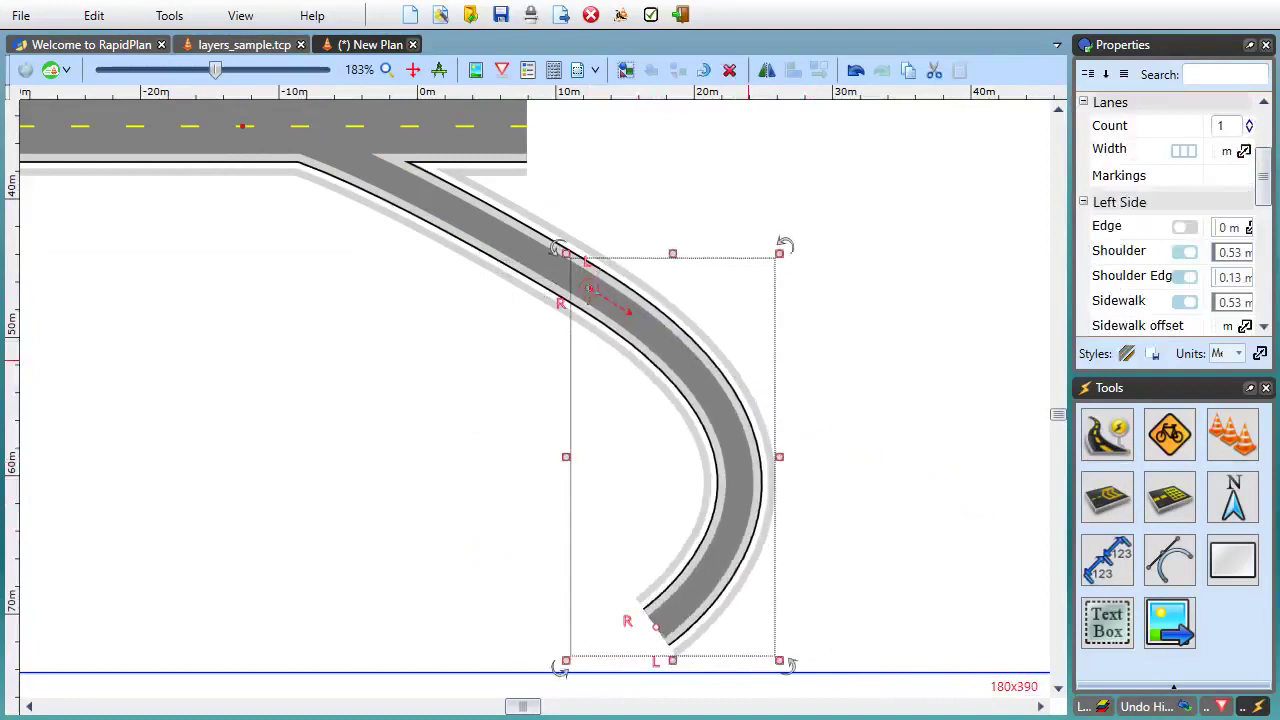
left_click(606, 386)
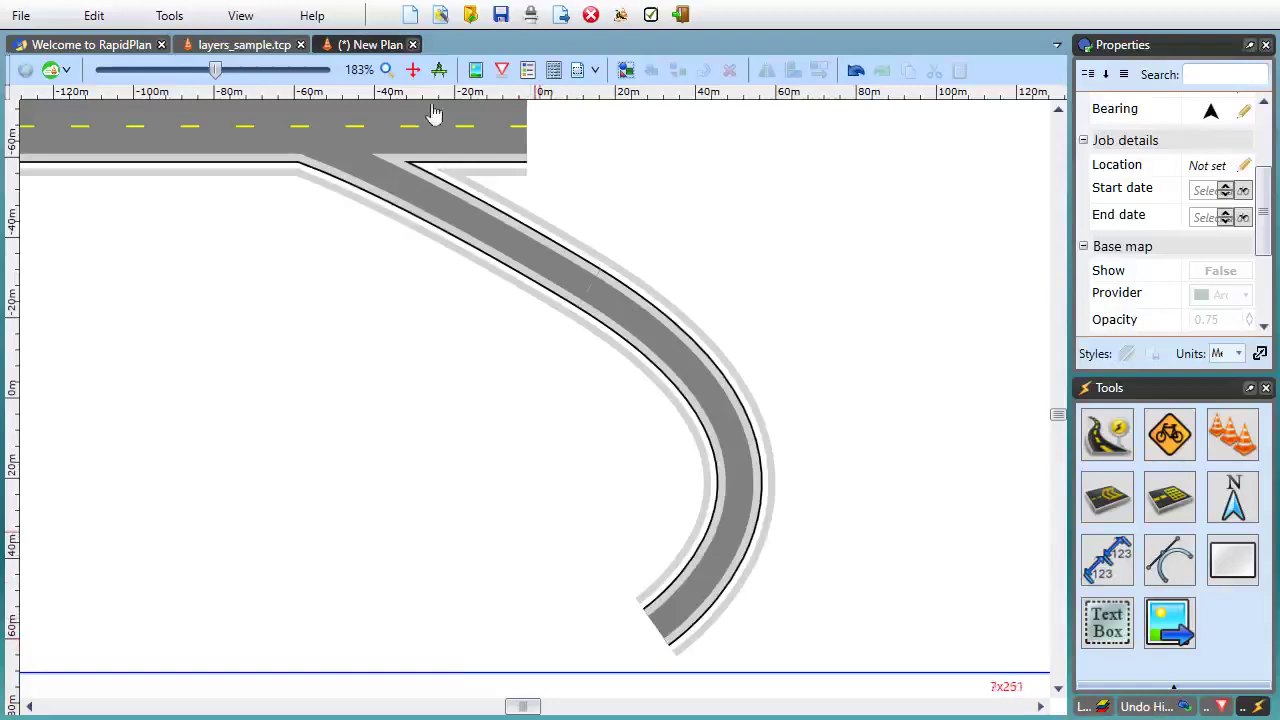
left_click(441, 14)
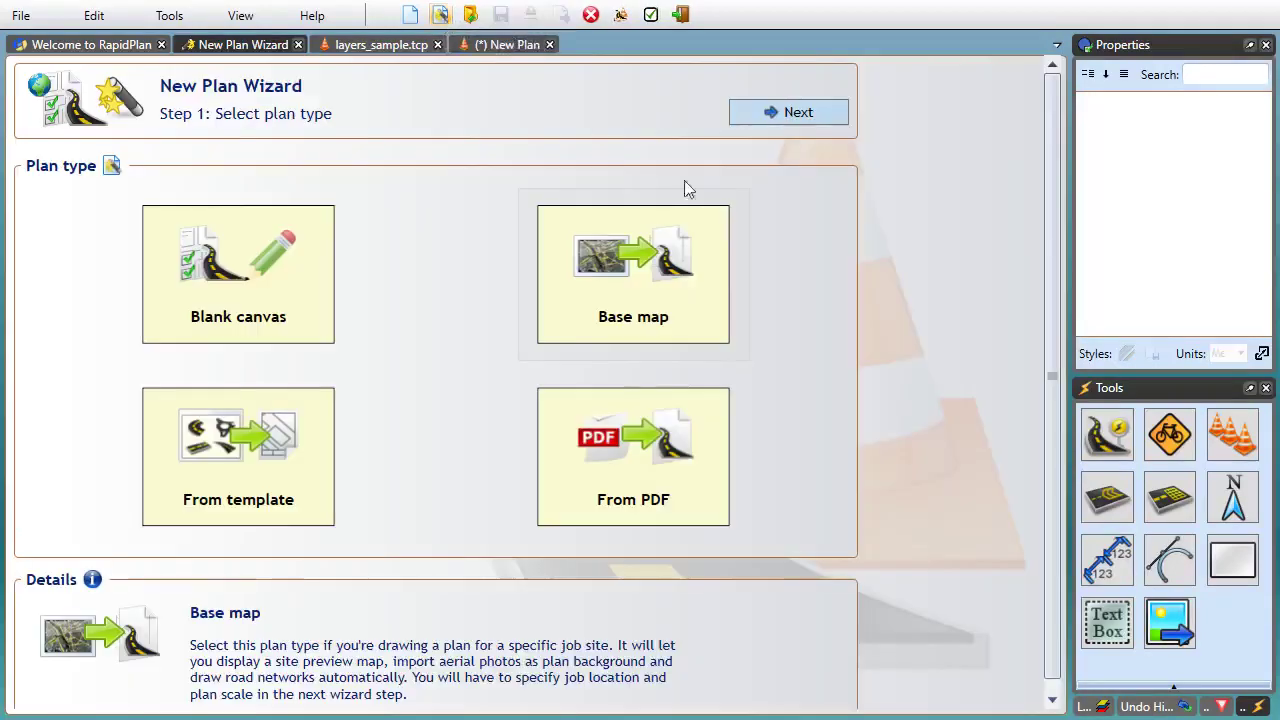
Choose Base map in the New Plan Wizard and show the job location map near 14th St. Northwest
double_click(680, 313)
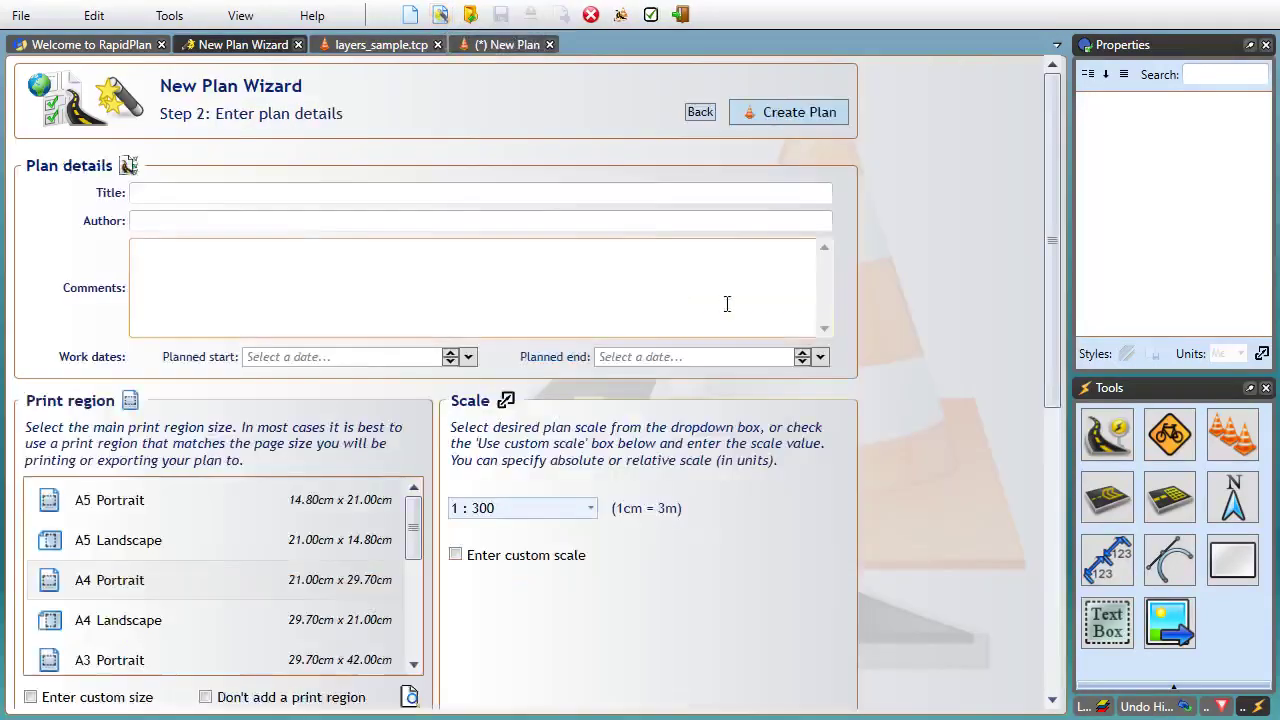
scroll(1050, 478, "down", 5)
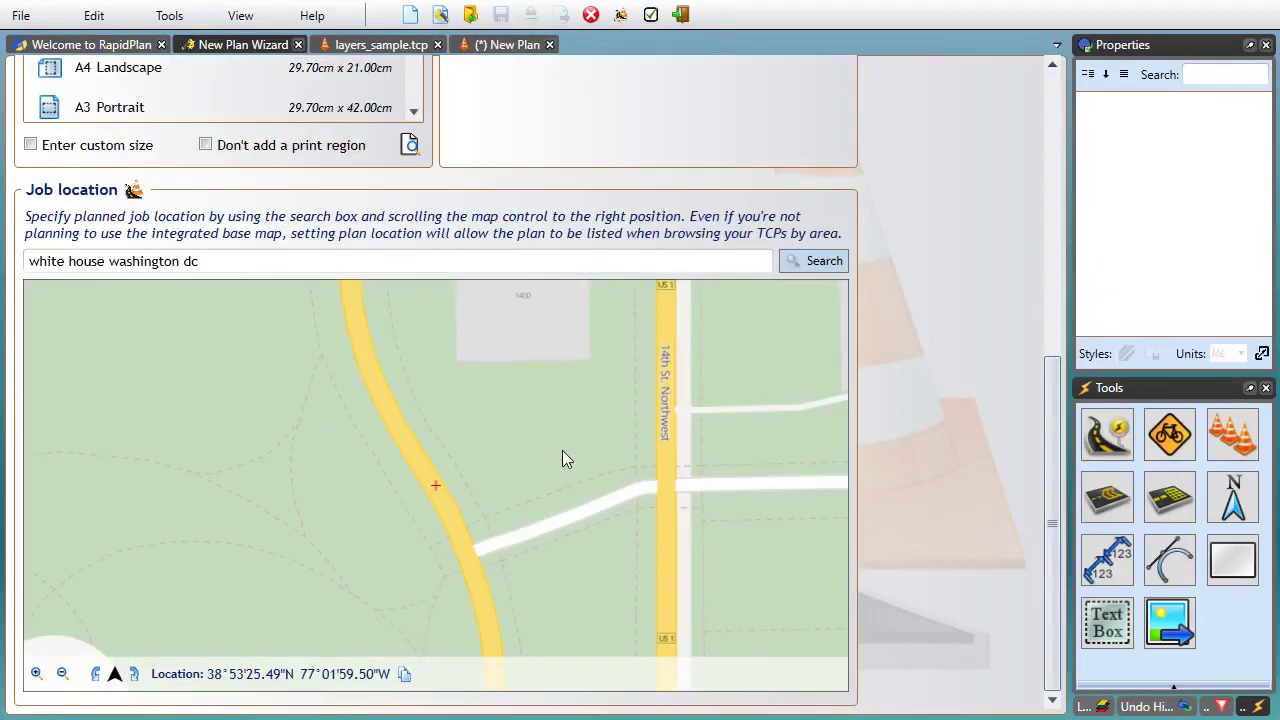
left_click_drag(567, 459, 566, 443)
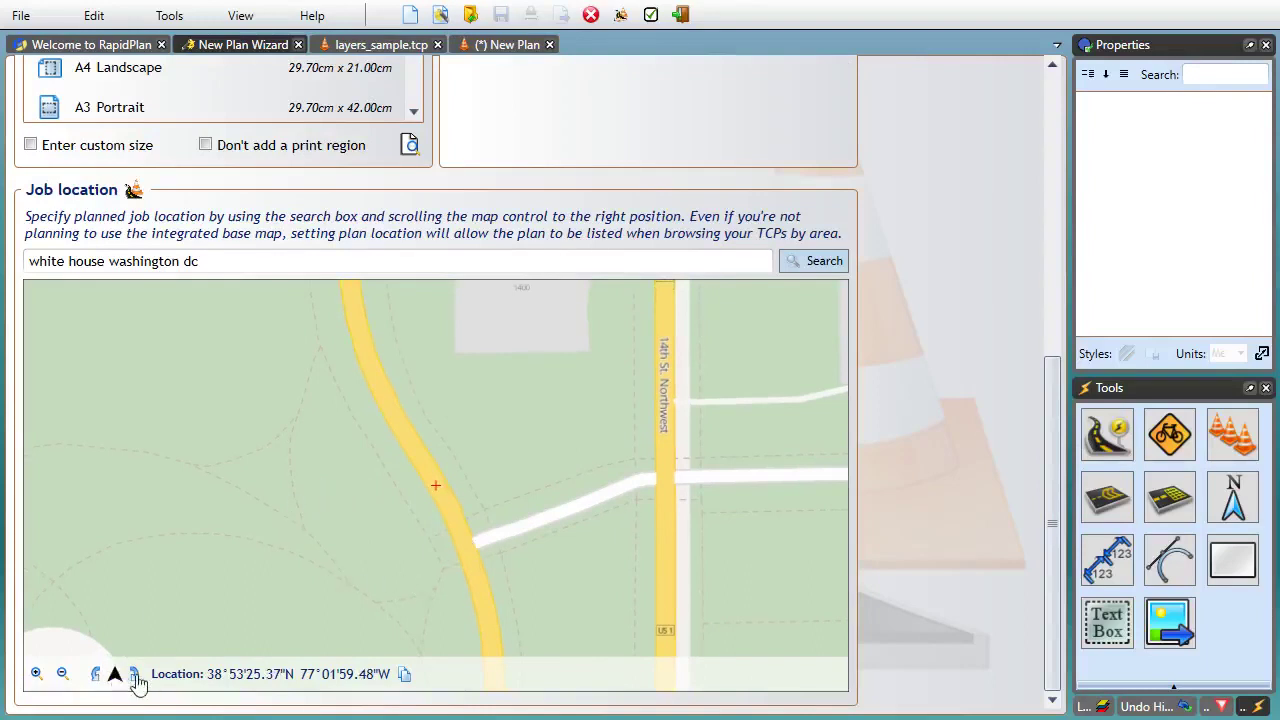
Rotate the location map in several steps, then turn it back to north-up
left_click(95, 674)
left_click(93, 674)
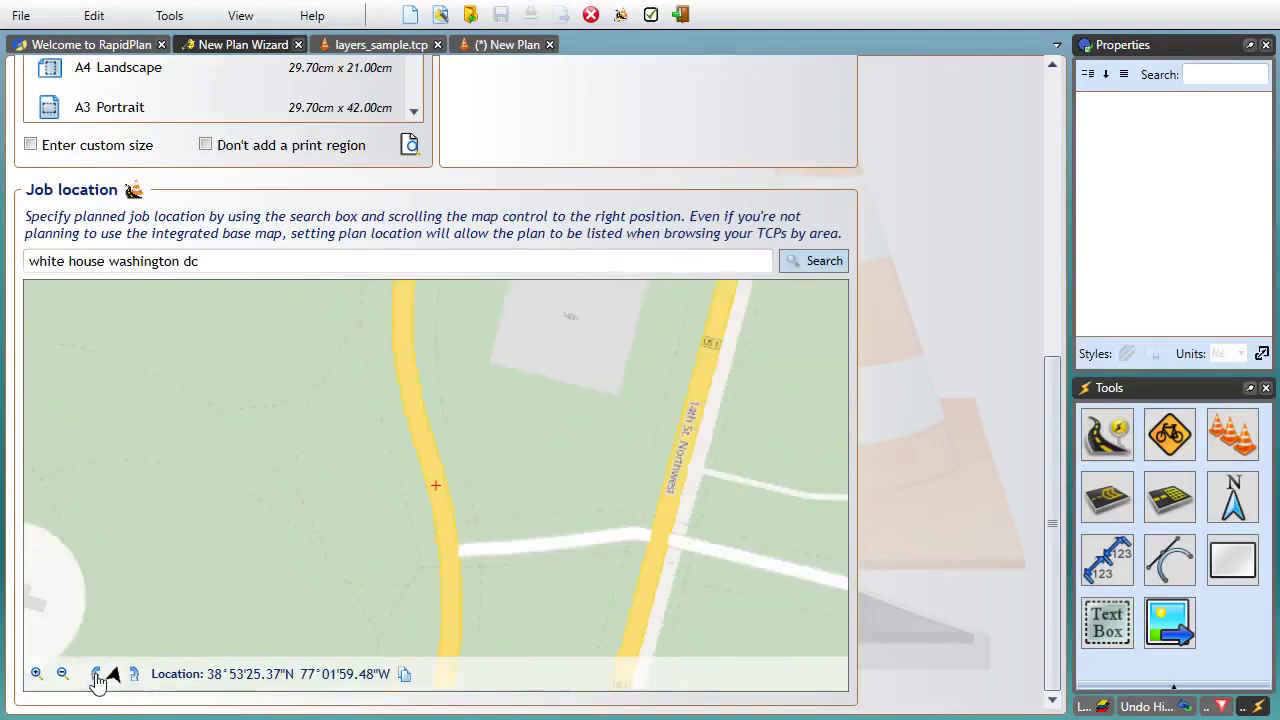
left_click(93, 674)
left_click(93, 674)
left_click(93, 674)
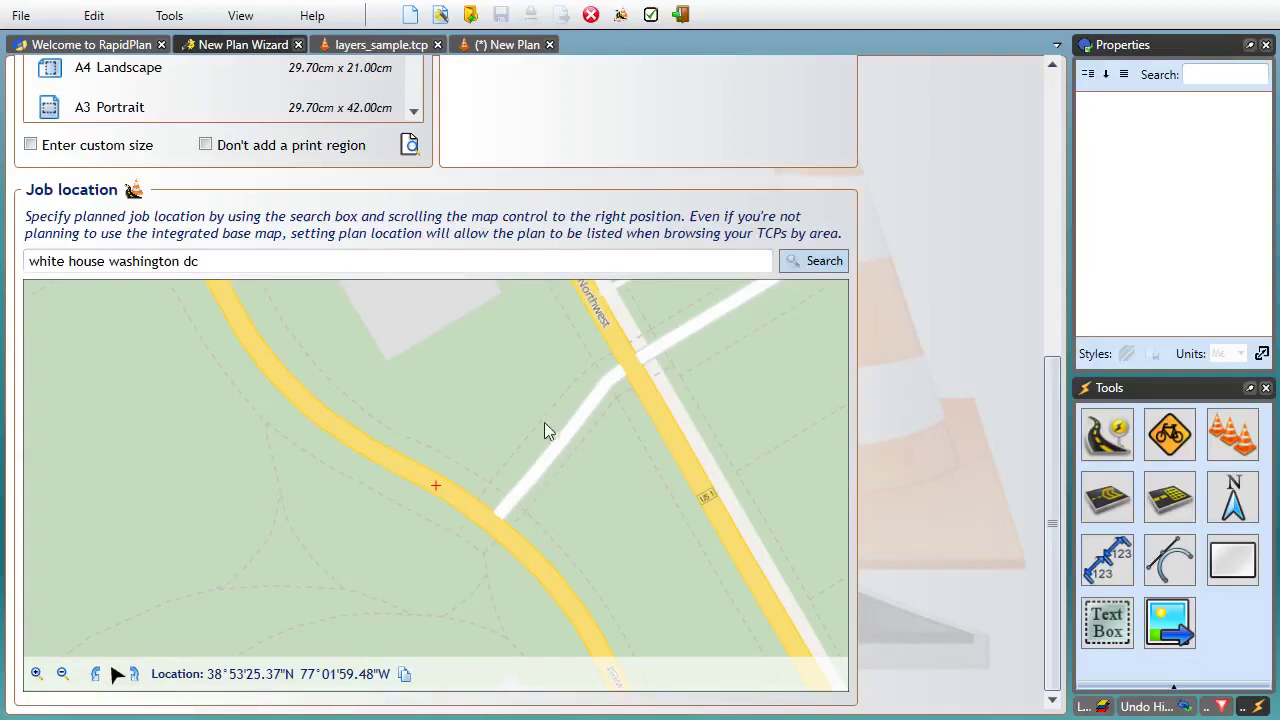
mouse_move(580, 505)
left_mouse_down()
mouse_move(566, 403)
mouse_move(583, 480)
mouse_move(548, 566)
mouse_move(551, 363)
mouse_move(577, 438)
left_mouse_up()
Centre the map on 15th St. Northwest, slightly rotated, and choose A4 Landscape print region
scroll(416, 505, "up", 3)
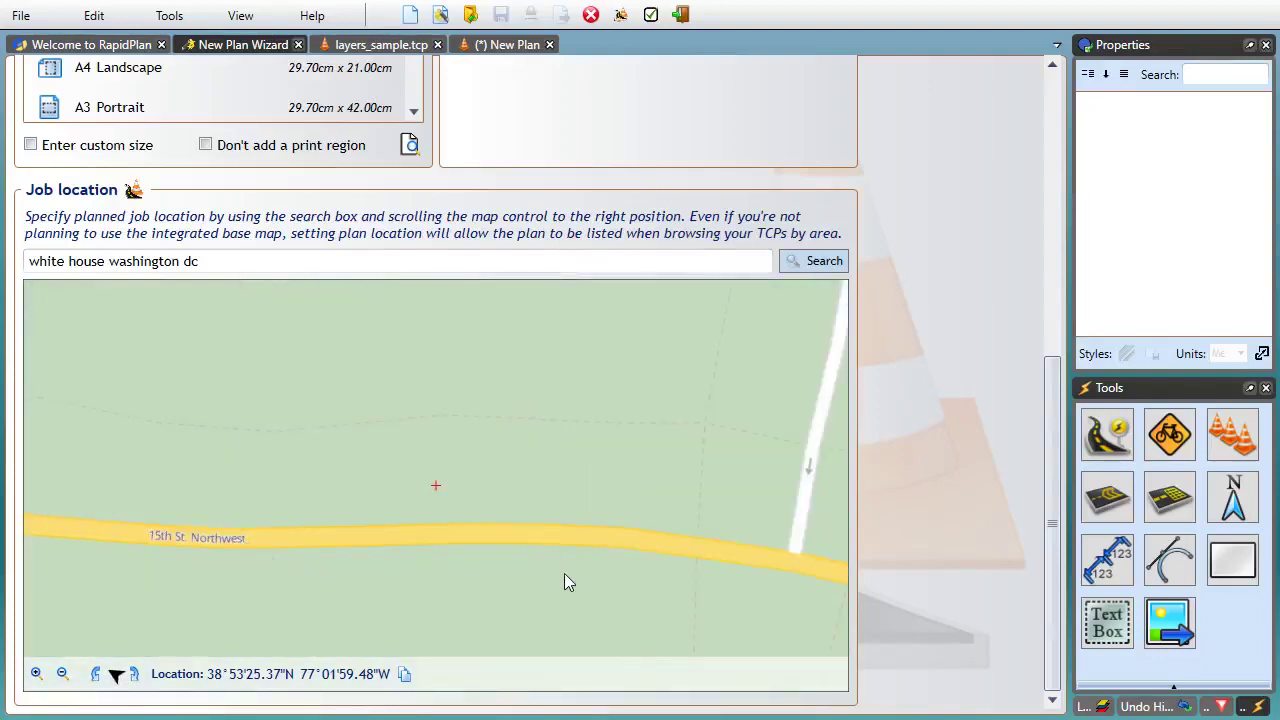
left_click_drag(566, 574, 662, 512)
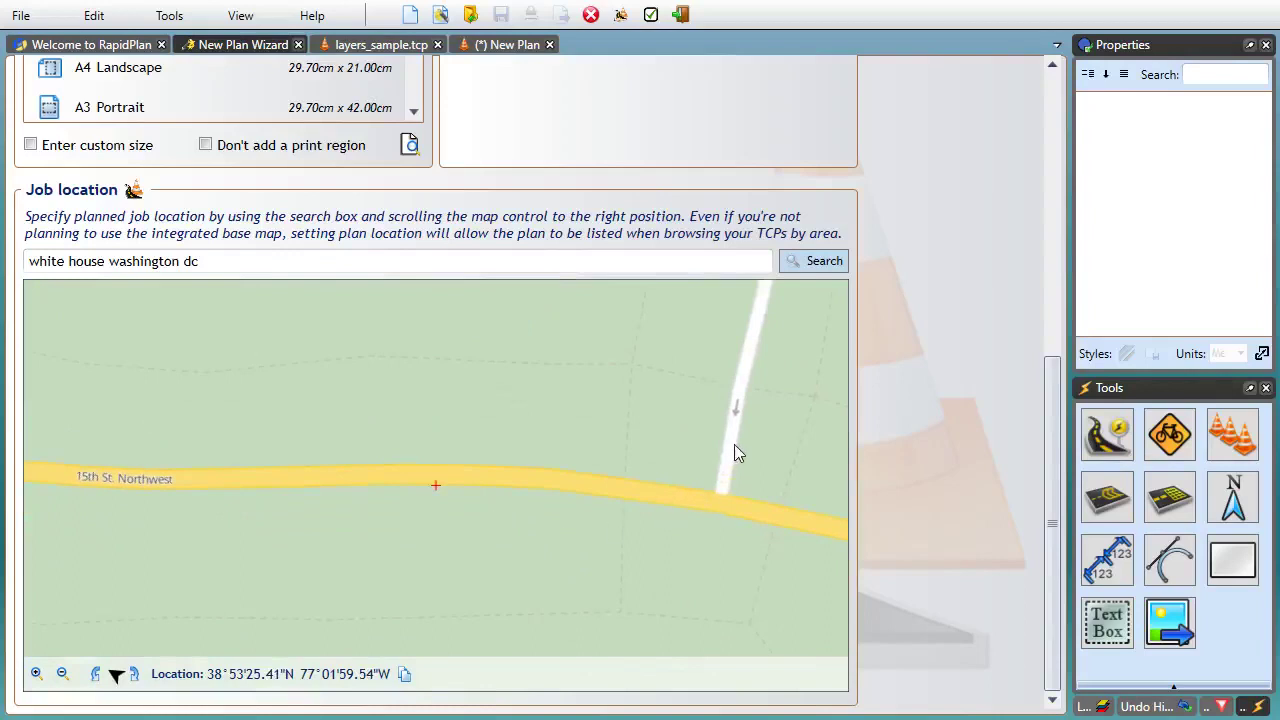
left_click_drag(734, 453, 725, 420)
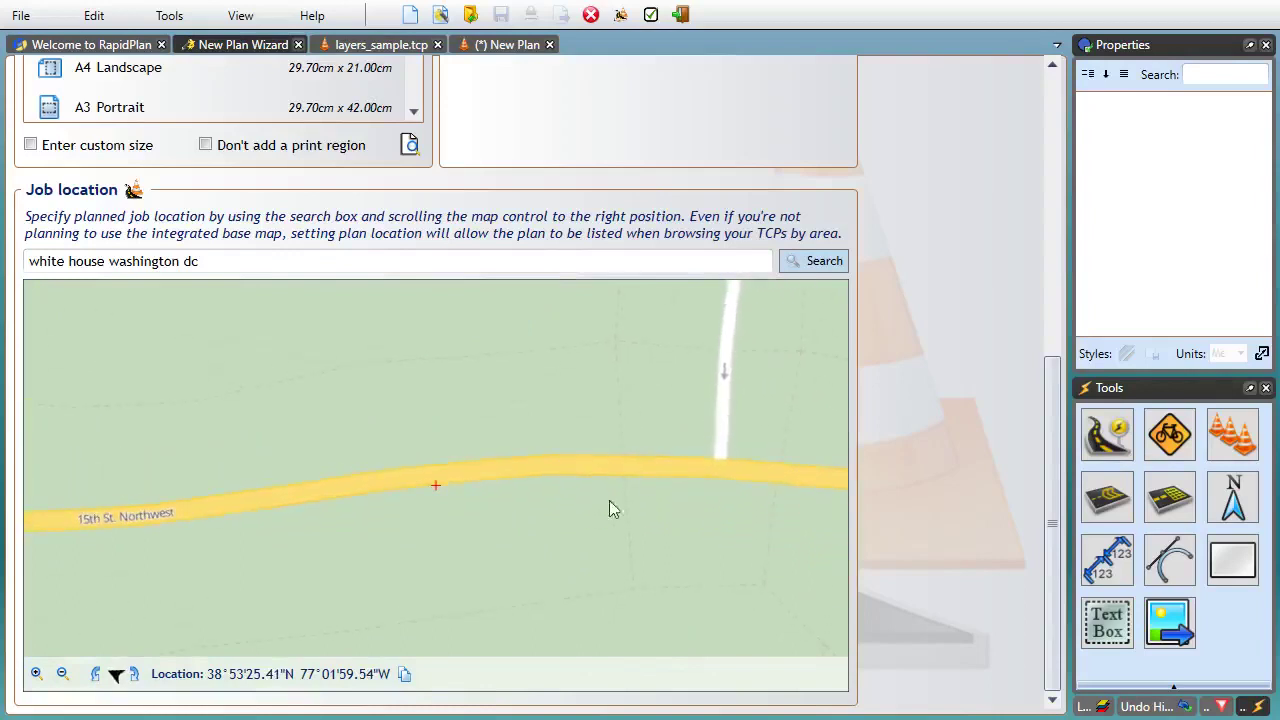
left_click_drag(574, 520, 540, 521)
left_click_drag(651, 518, 626, 557)
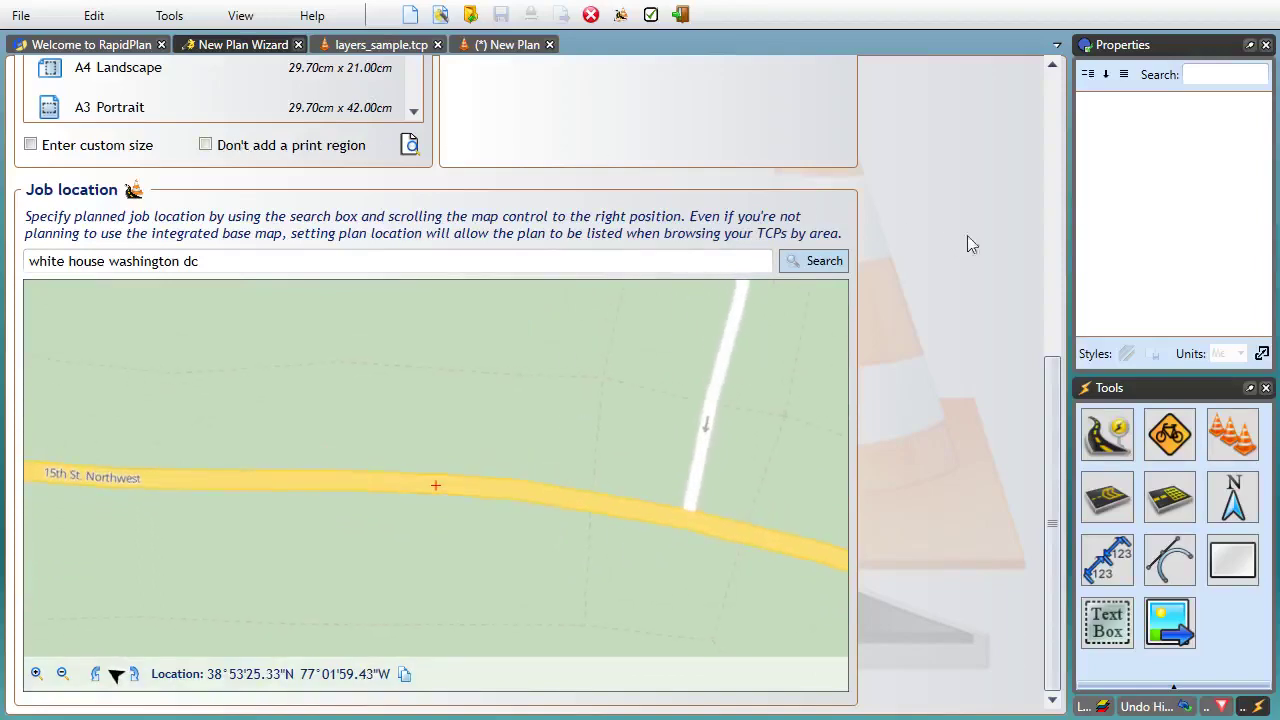
left_click_drag(1052, 430, 1054, 114)
left_click(95, 332)
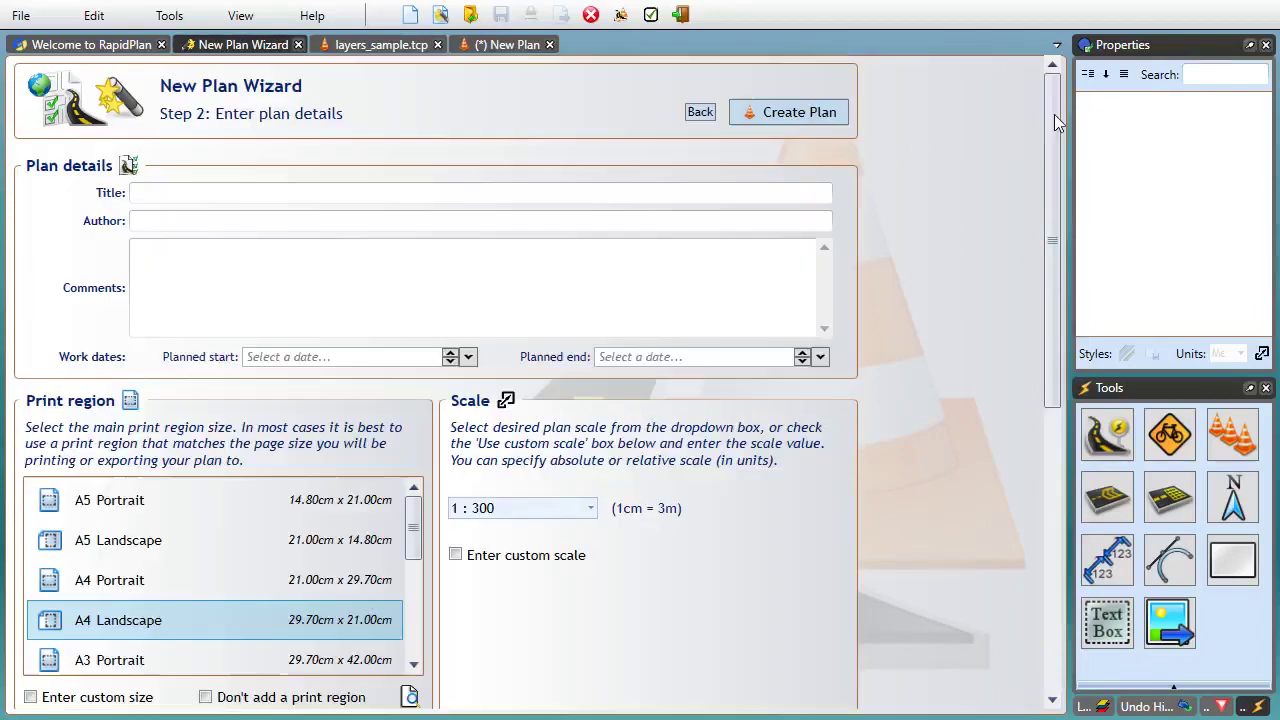
Create the A4 Landscape base-map plan and bring up the Measurement tools in metres
left_click(818, 109)
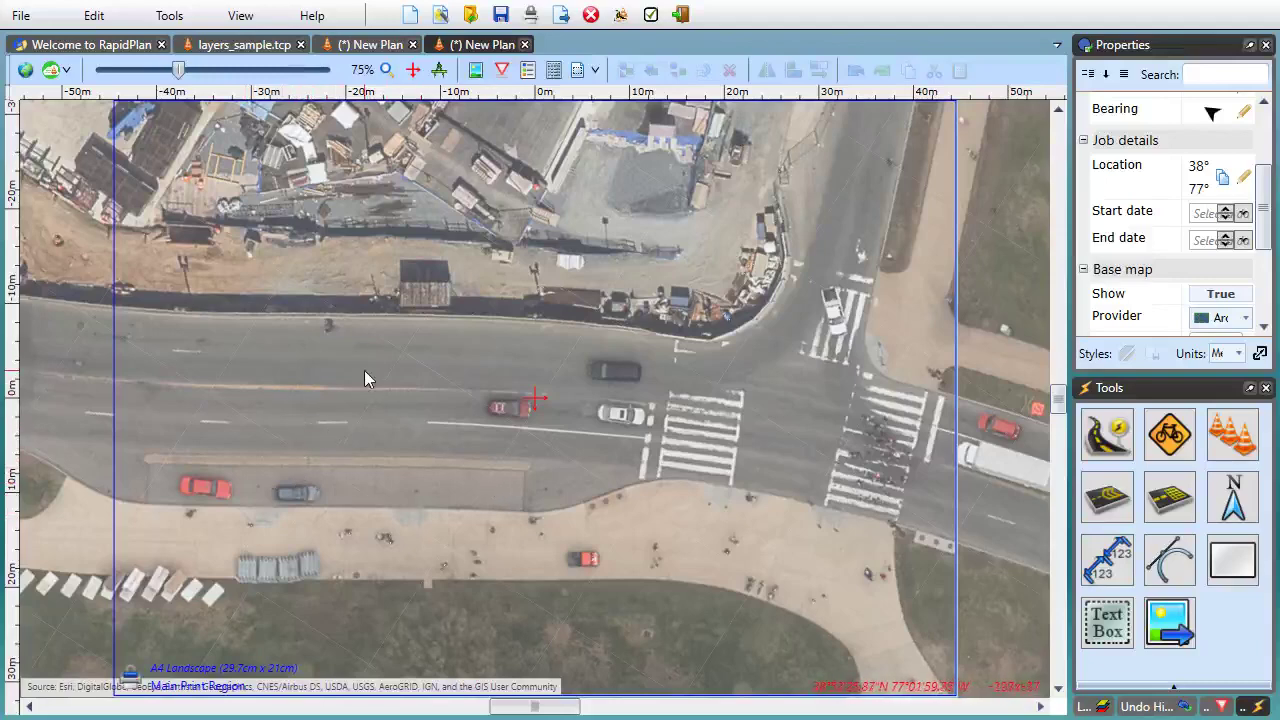
left_click(439, 70)
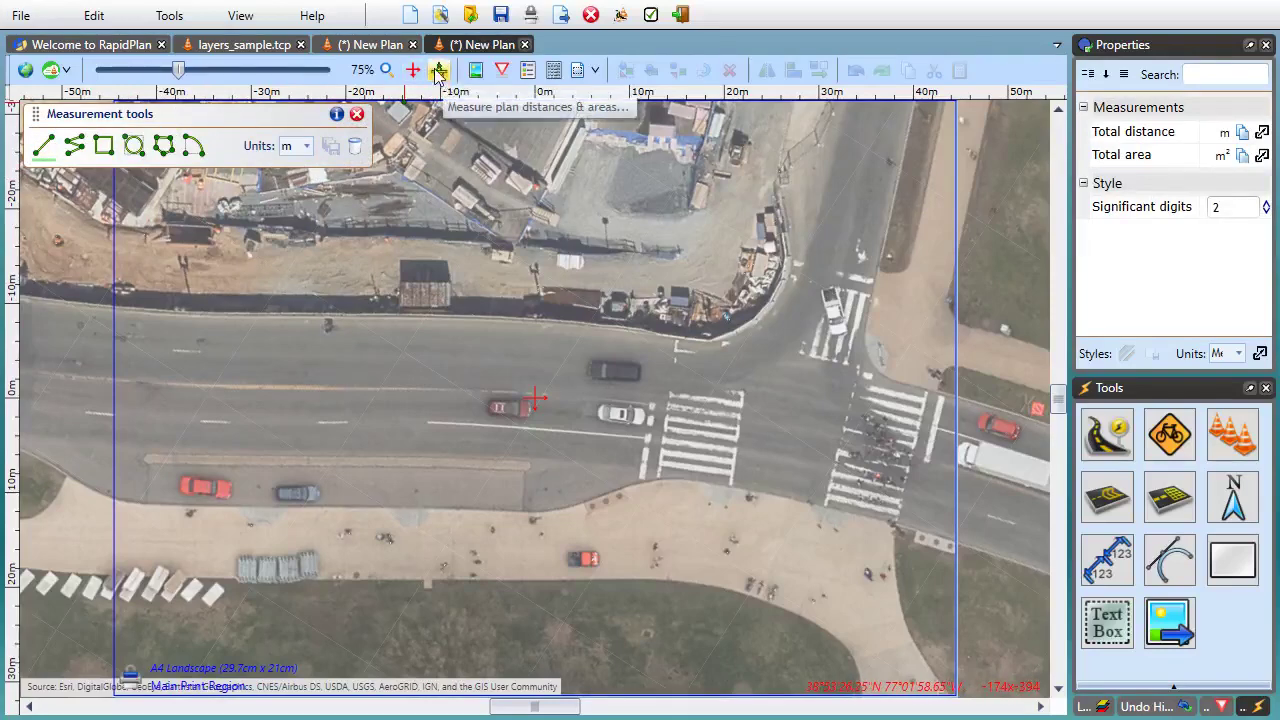
Measure the road width straight across the road as 14.90 m
key("Escape")
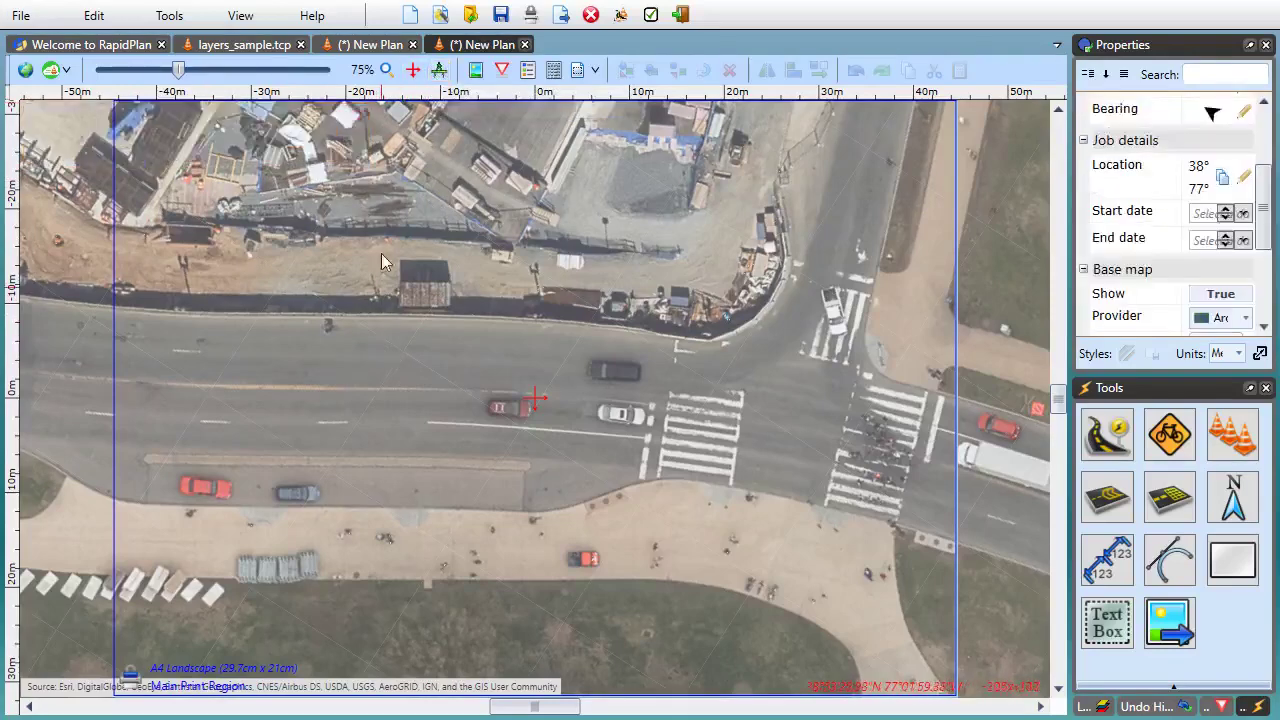
key("m")
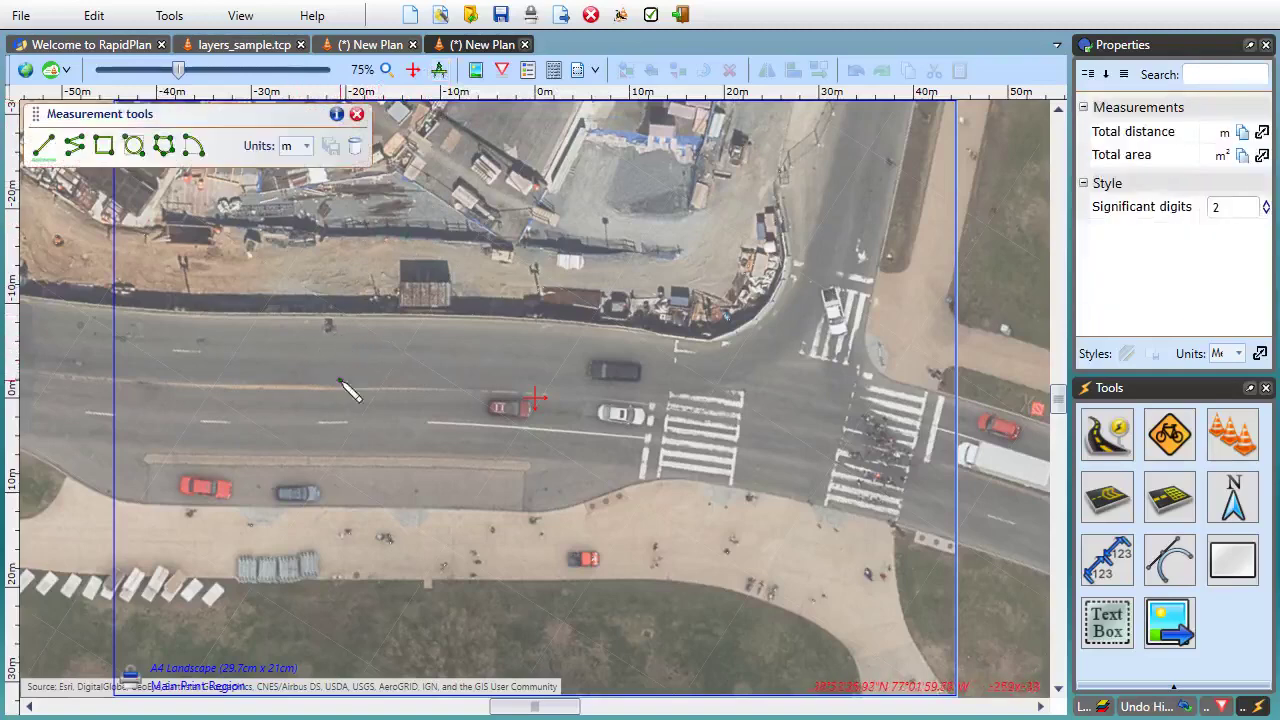
left_click(352, 318)
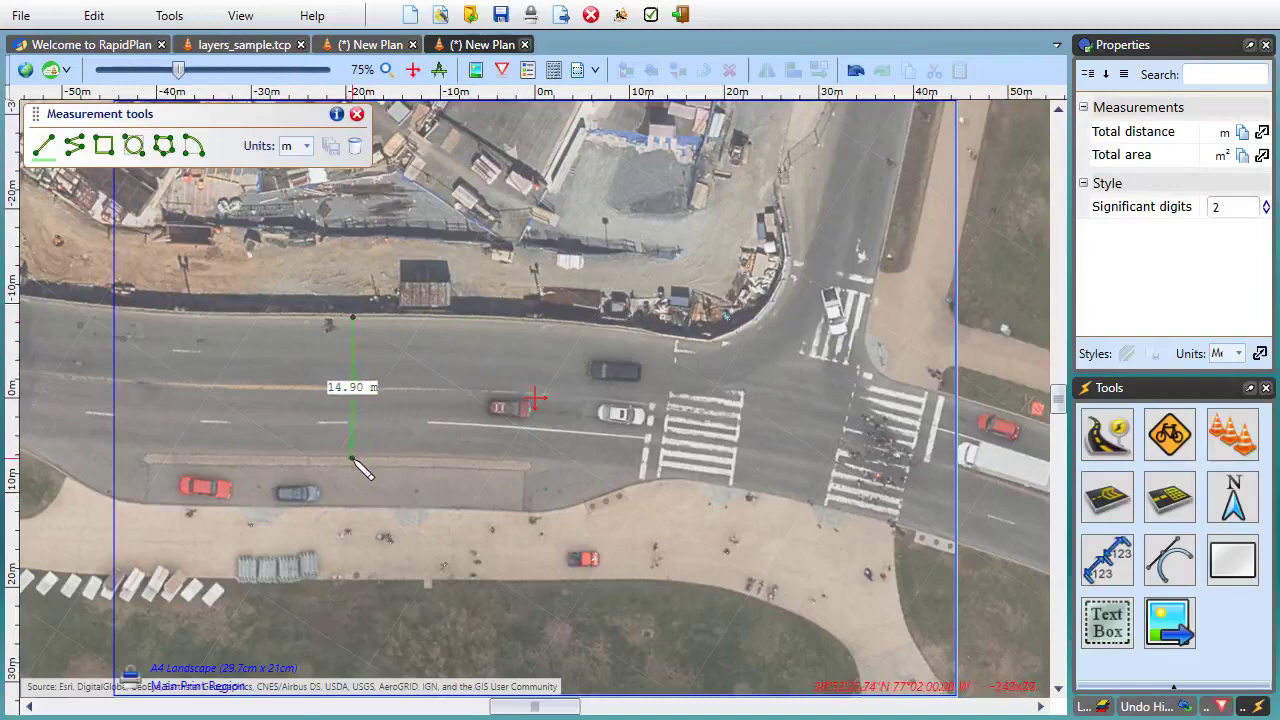
left_click(352, 460)
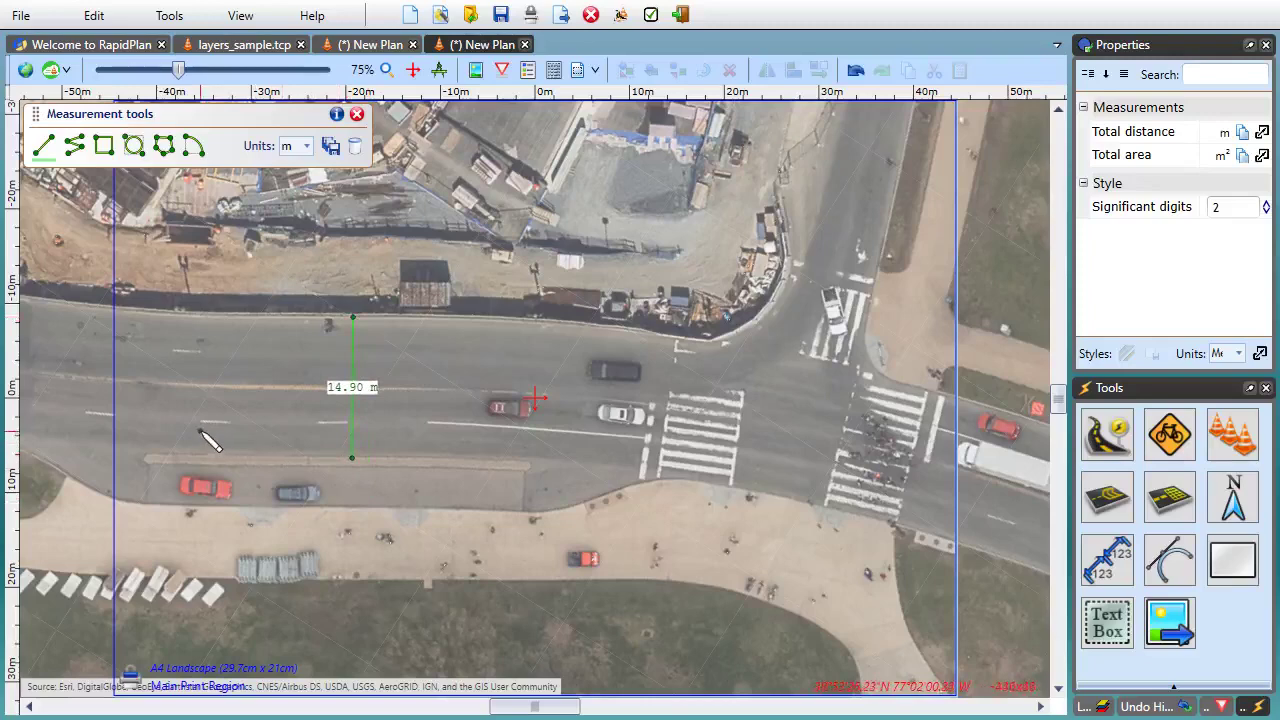
Measure a two-part distance along the lane markings: 3.10 m and 9.35 m
scroll(206, 437, "up", 1)
scroll(222, 436, "up", 3)
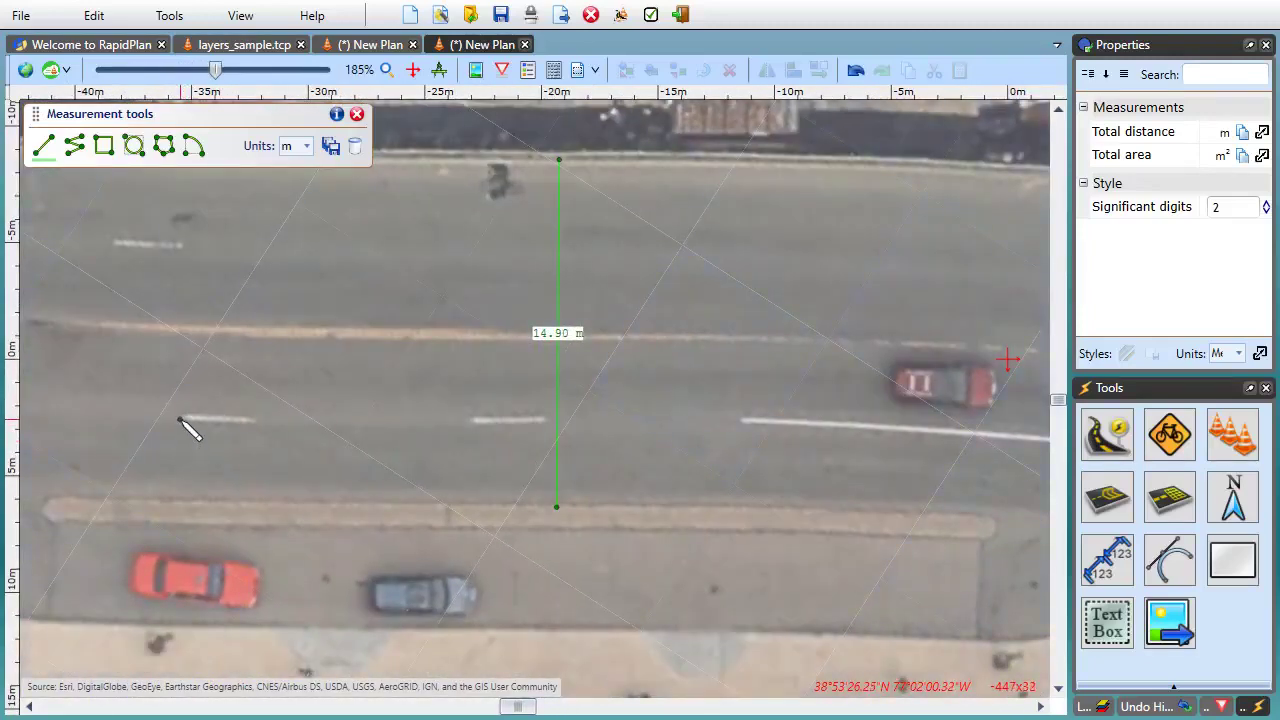
left_click(180, 419)
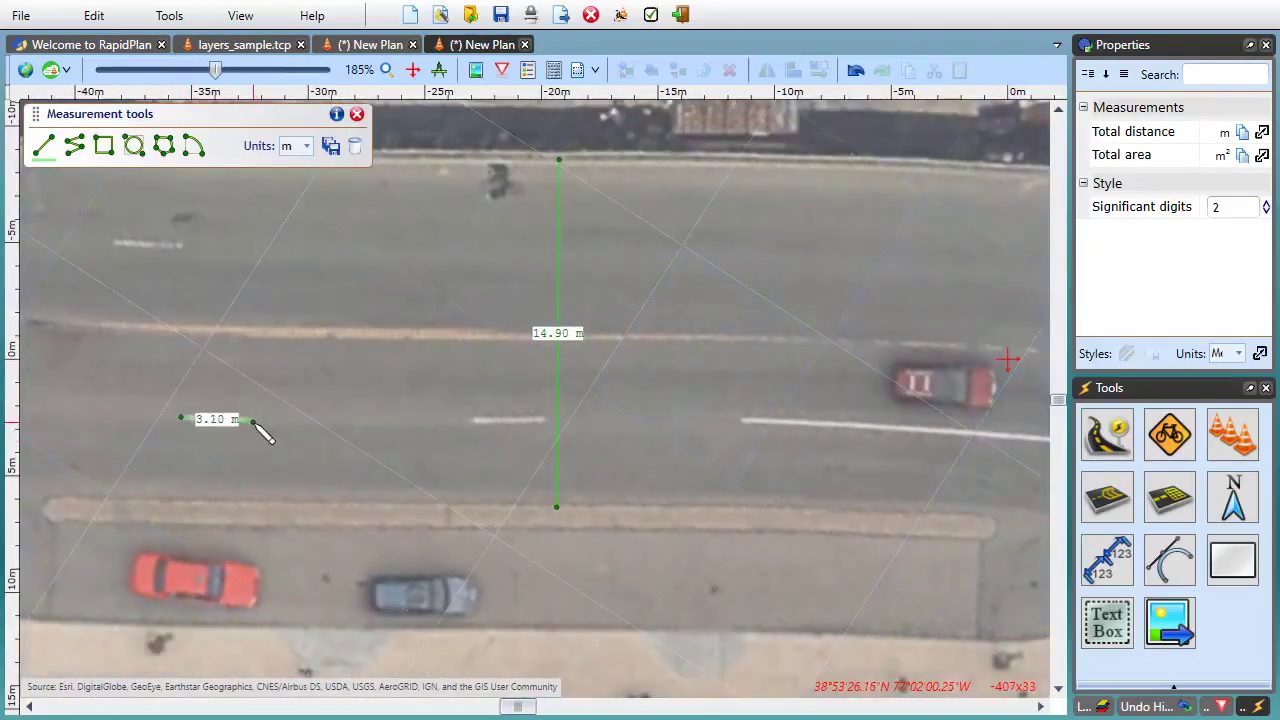
left_click(254, 422)
left_click(471, 420)
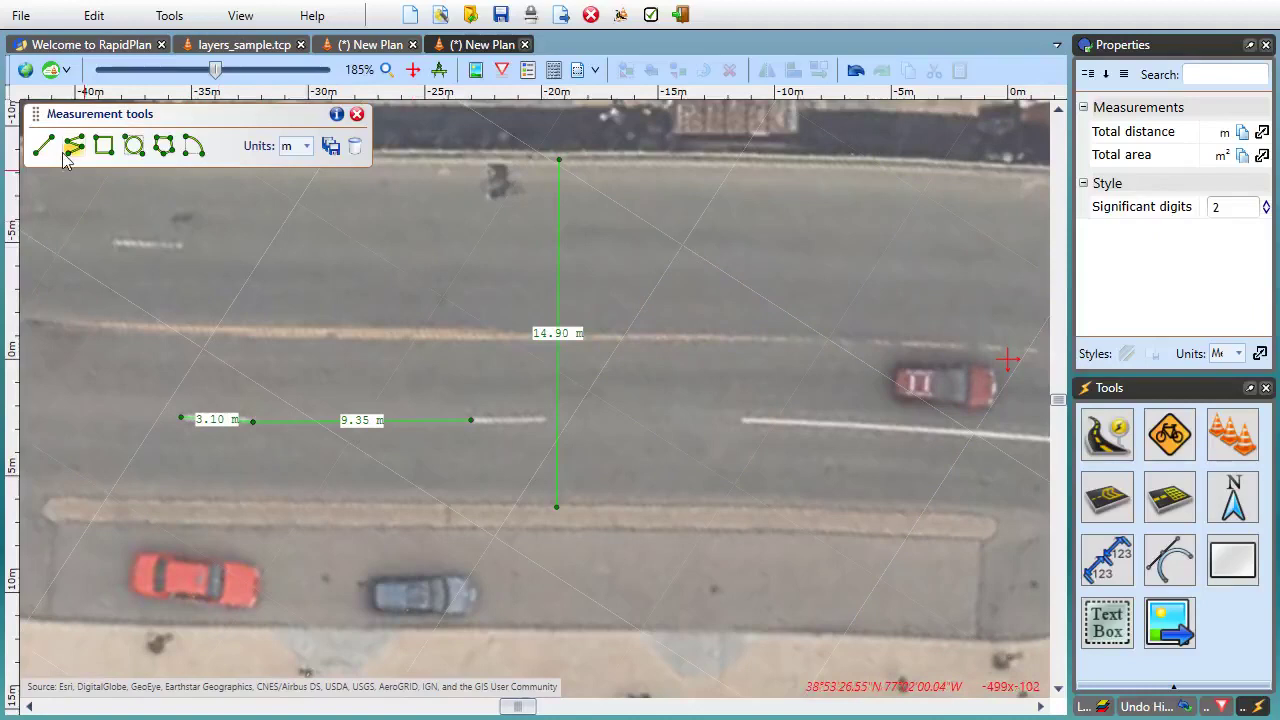
Measure a four-corner 165.40 m² area over the parked-car strip along the curb
left_click(164, 146)
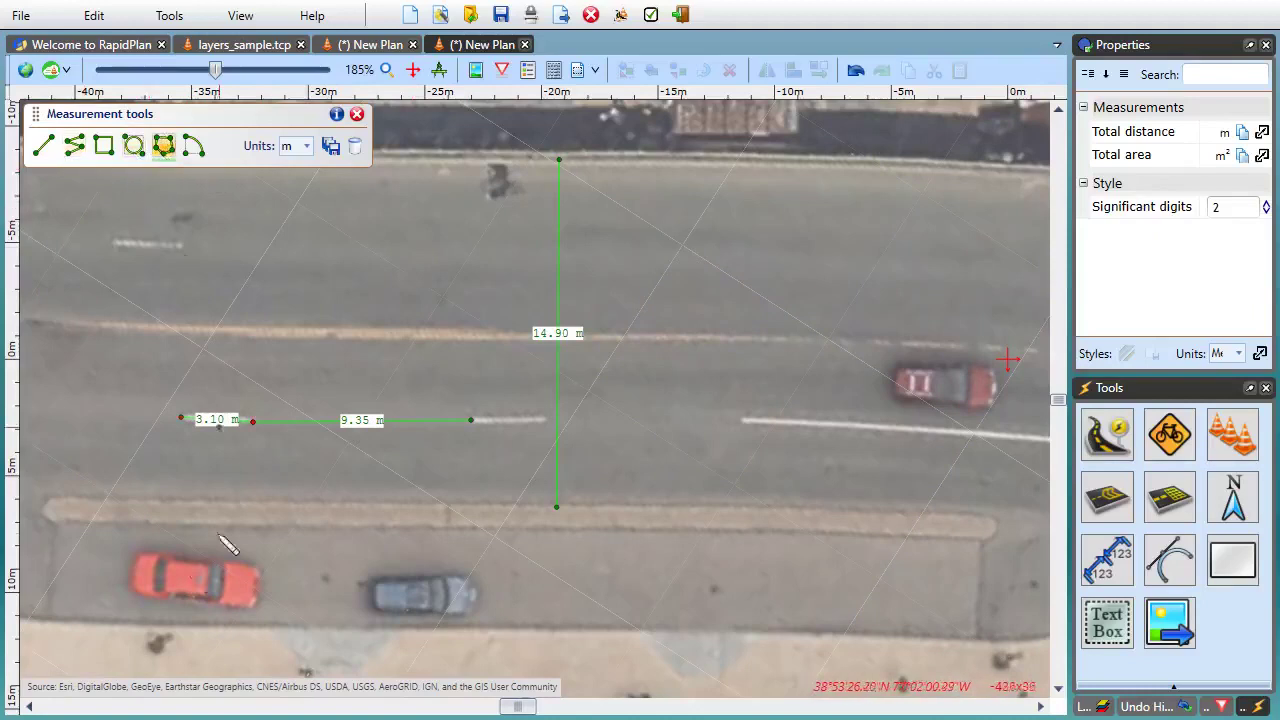
left_click(55, 522)
left_click(53, 620)
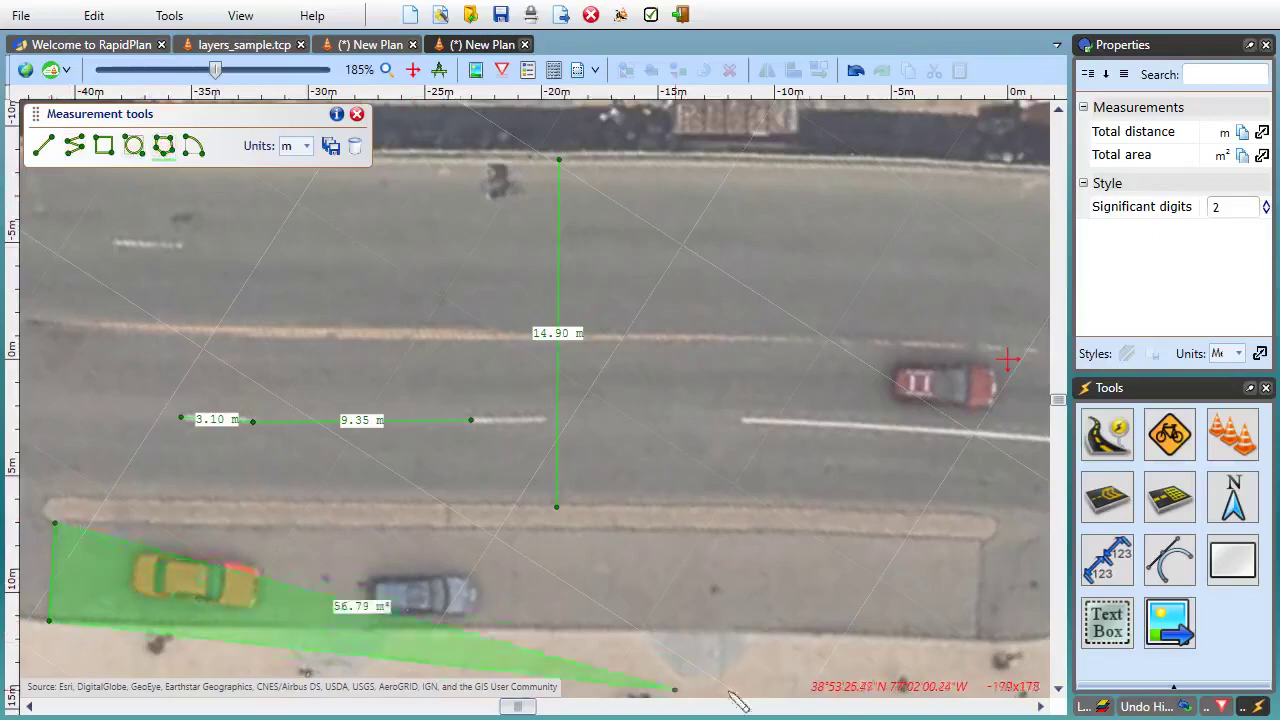
left_click(978, 638)
left_click(979, 543)
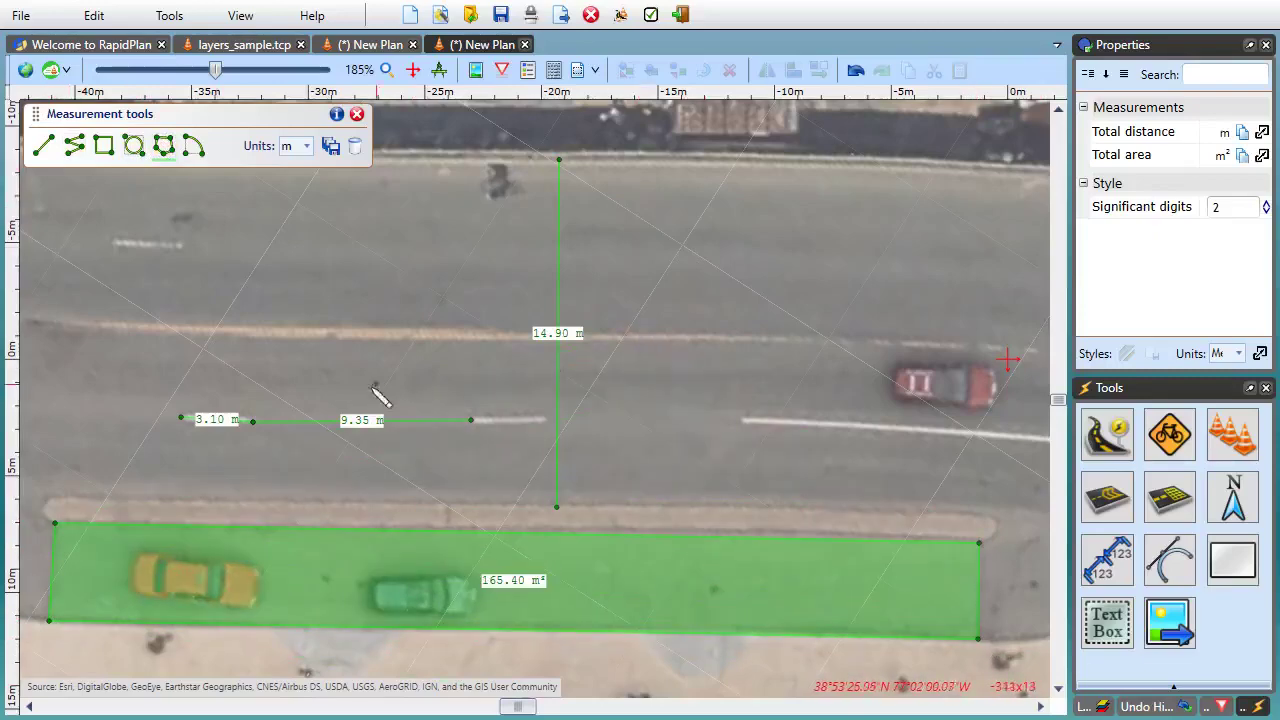
Measure a 6.54° angle along the road to the west
left_click_drag(114, 317, 503, 411)
left_click(192, 150)
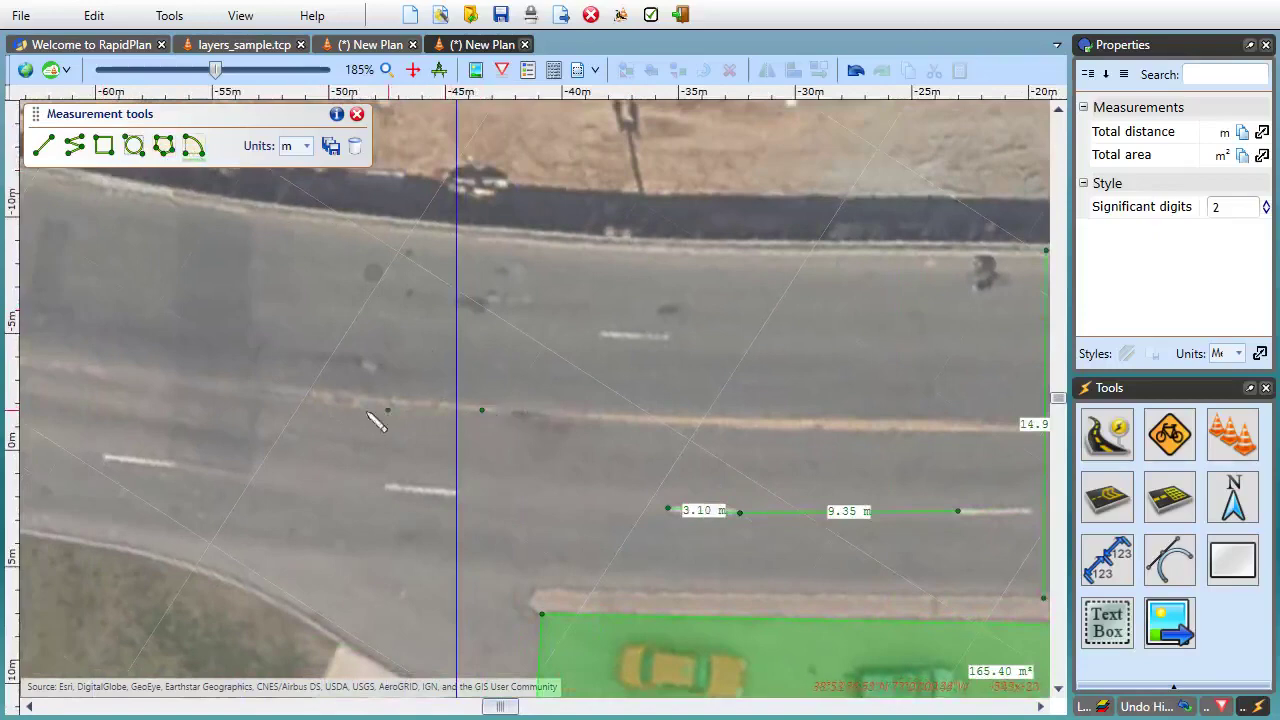
left_click(114, 413)
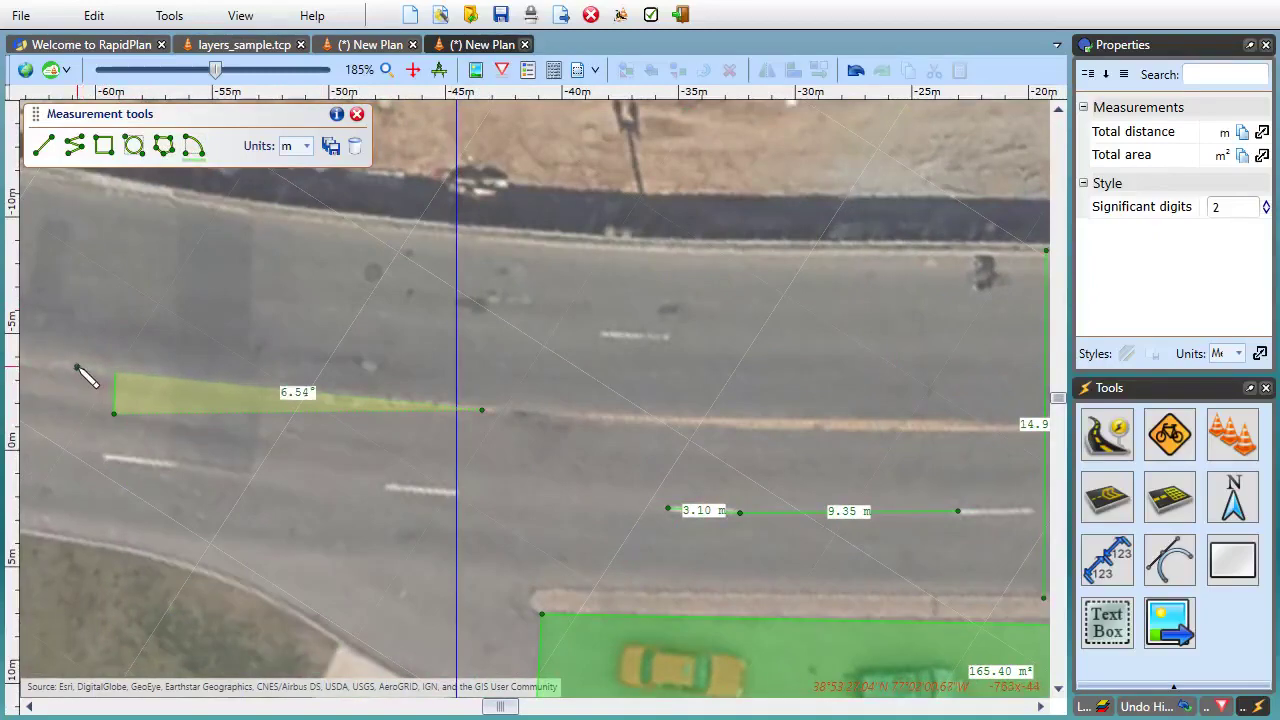
left_click(77, 368)
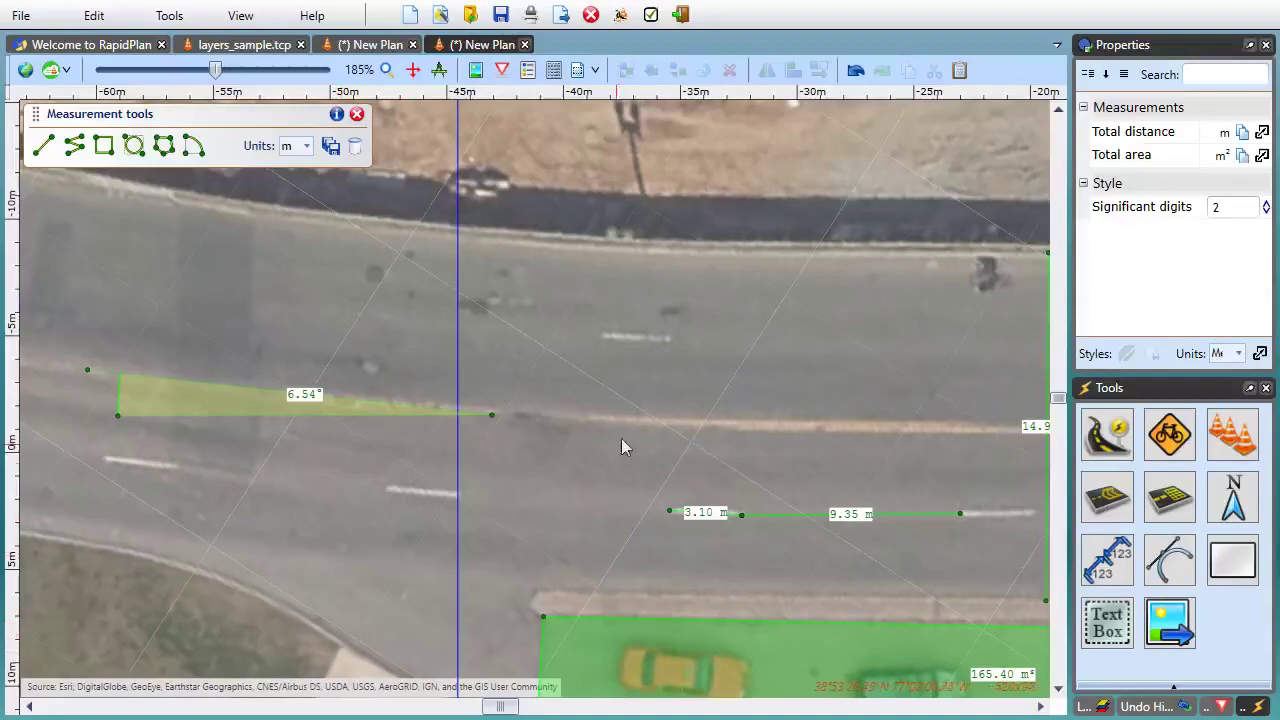
Draw an 84.72 m distance line up the cross street to the intersection
scroll(698, 350, "down", 5)
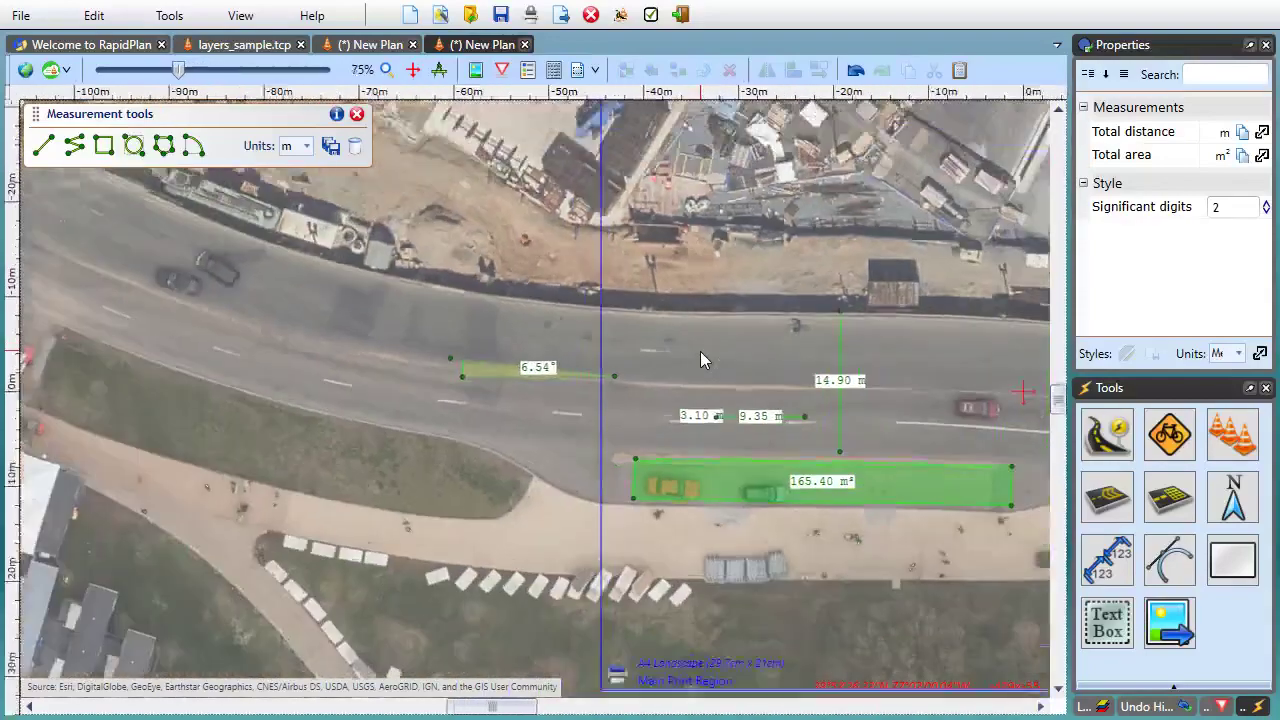
scroll(700, 360, "down", 3)
mouse_move(907, 342)
left_mouse_down()
mouse_move(568, 494)
mouse_move(470, 513)
left_mouse_up()
left_click_drag(749, 420, 629, 471)
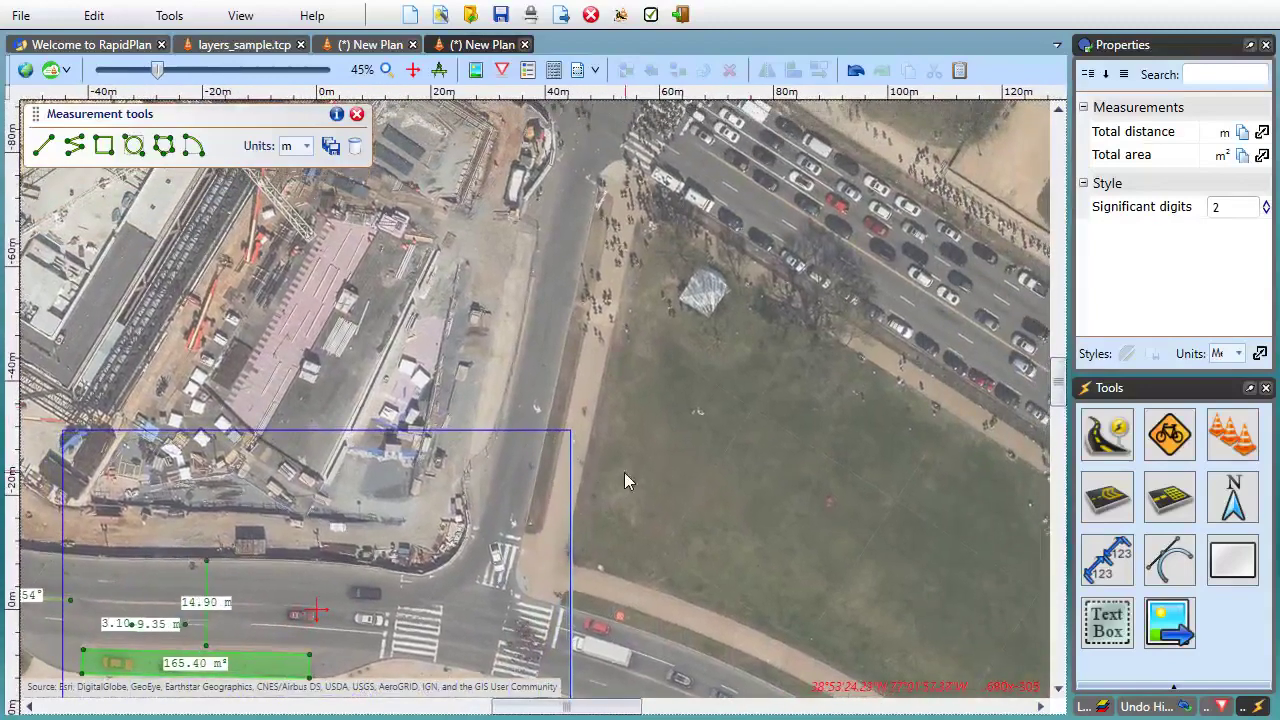
left_click(43, 146)
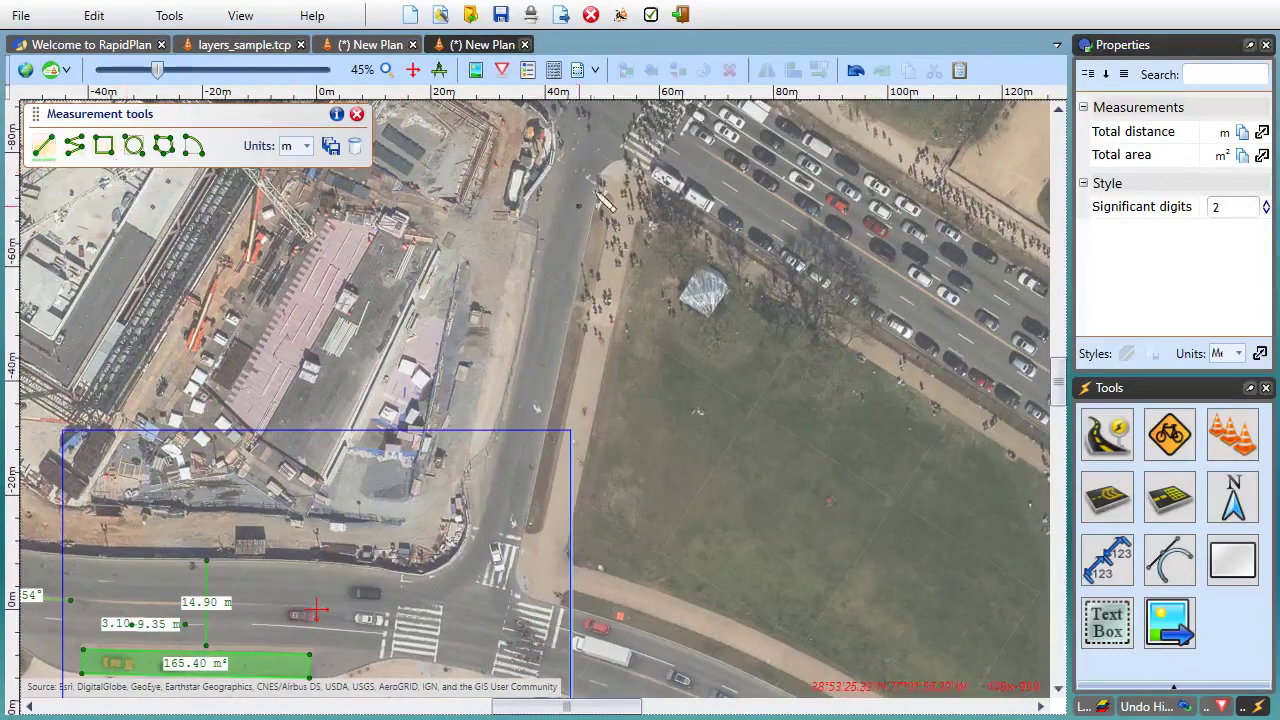
left_click(584, 142)
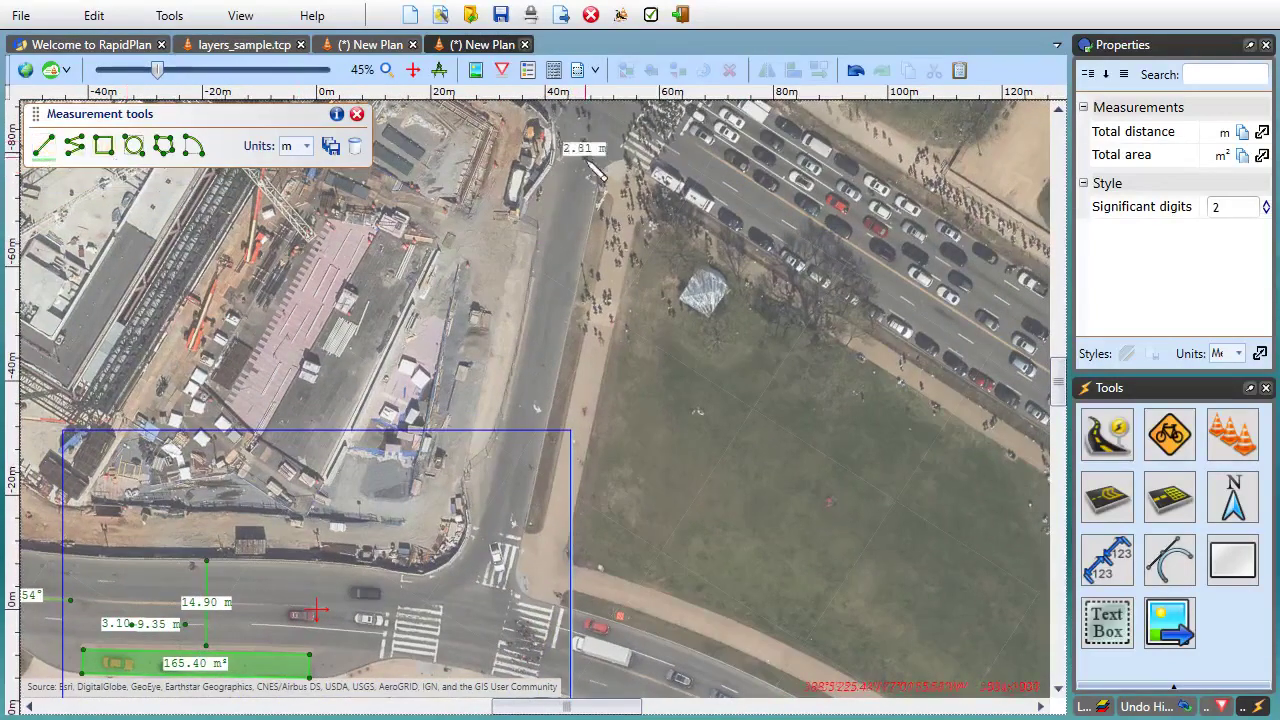
double_click(478, 613)
Measure the white slab's long side as 2.33 m and short side as 1.23 m
scroll(240, 580, "down", 5)
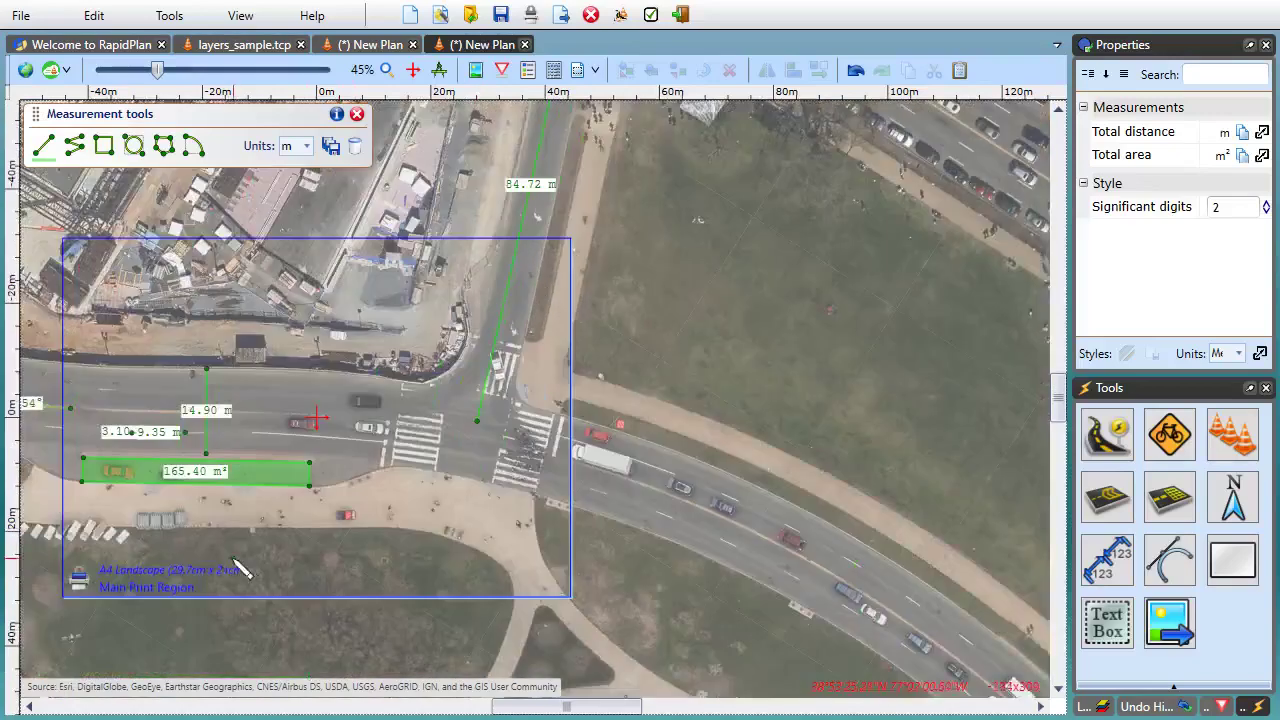
scroll(143, 508, "up", 10)
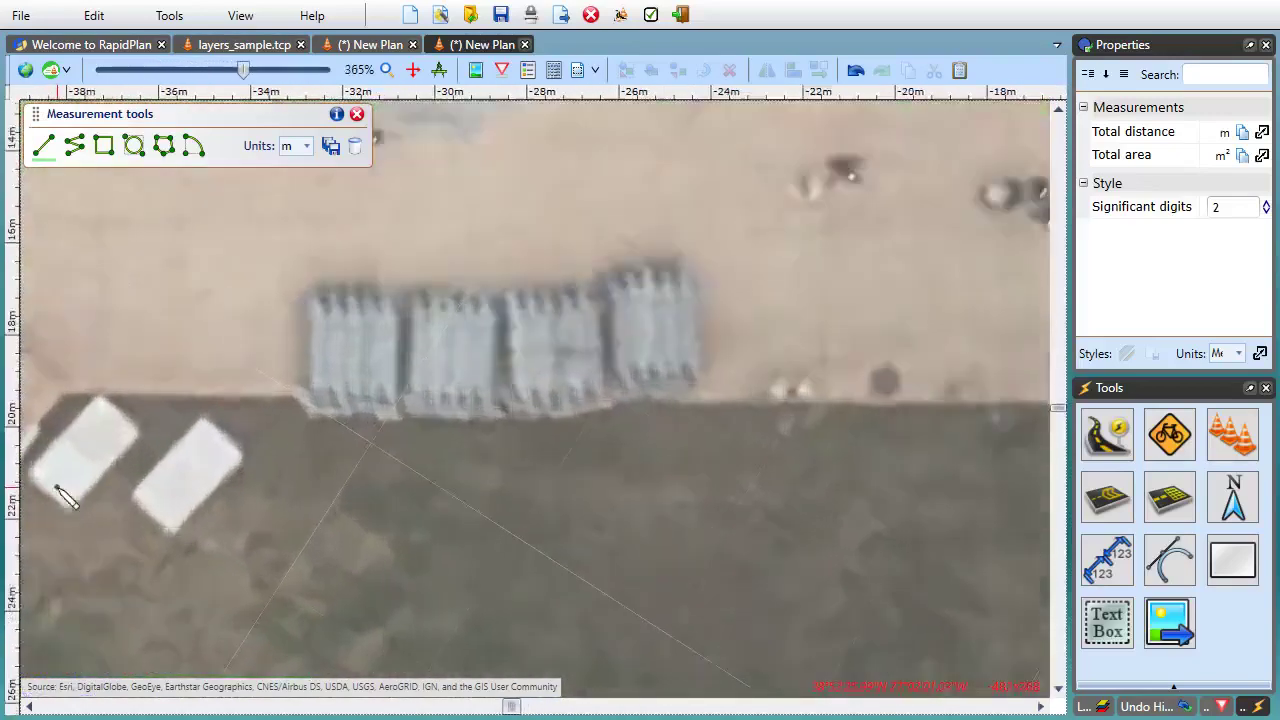
left_click(222, 484)
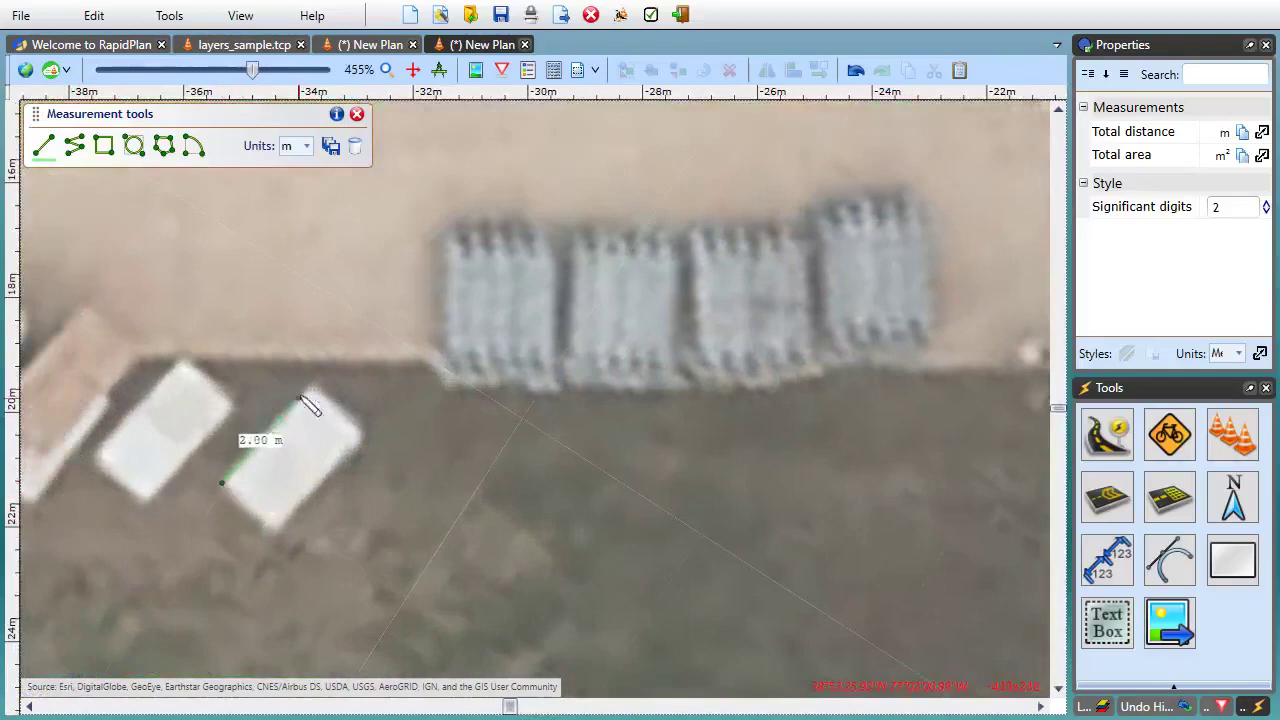
left_click(312, 385)
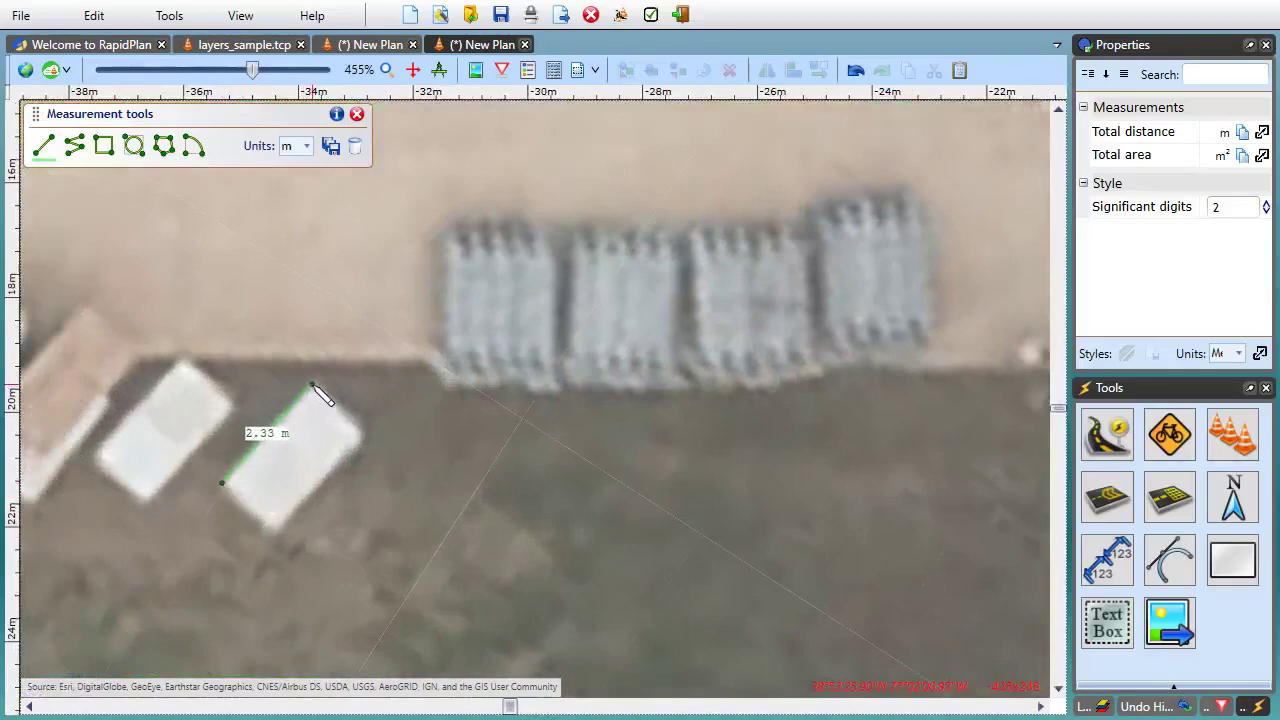
left_click(364, 434)
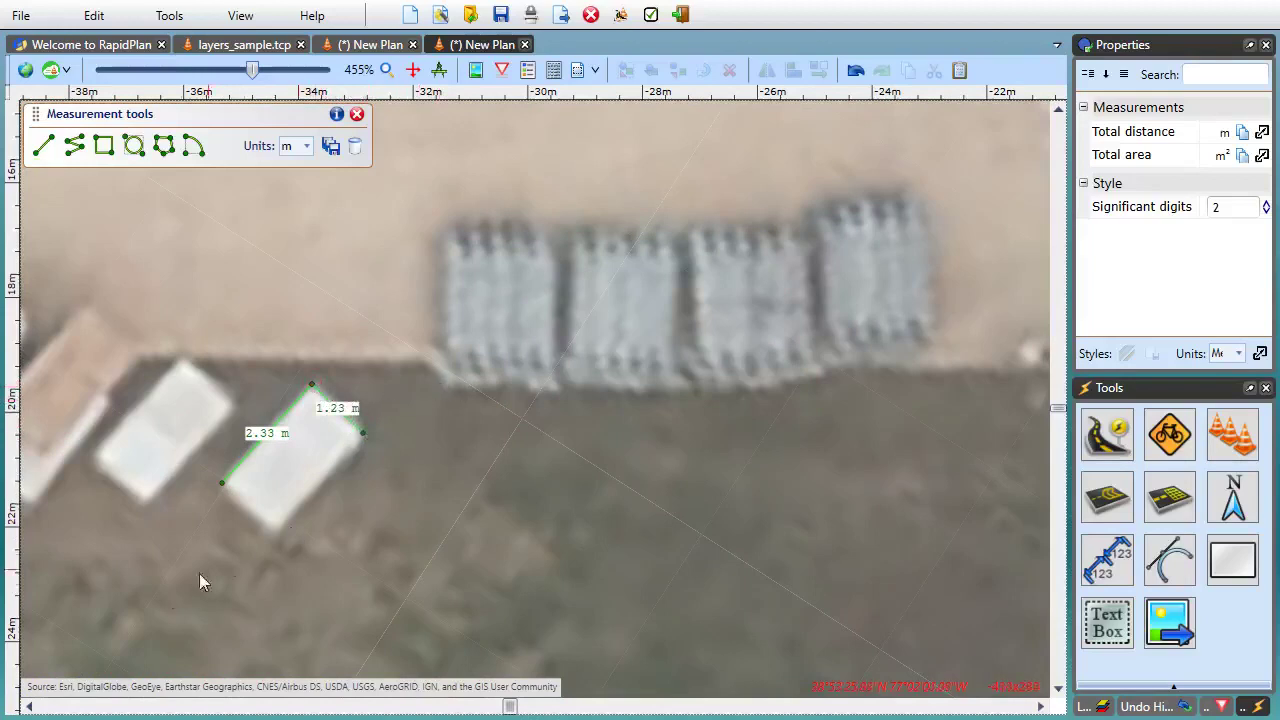
Bring the green 164.74 m² area back into view and open its options menu
left_click_drag(476, 536, 474, 520)
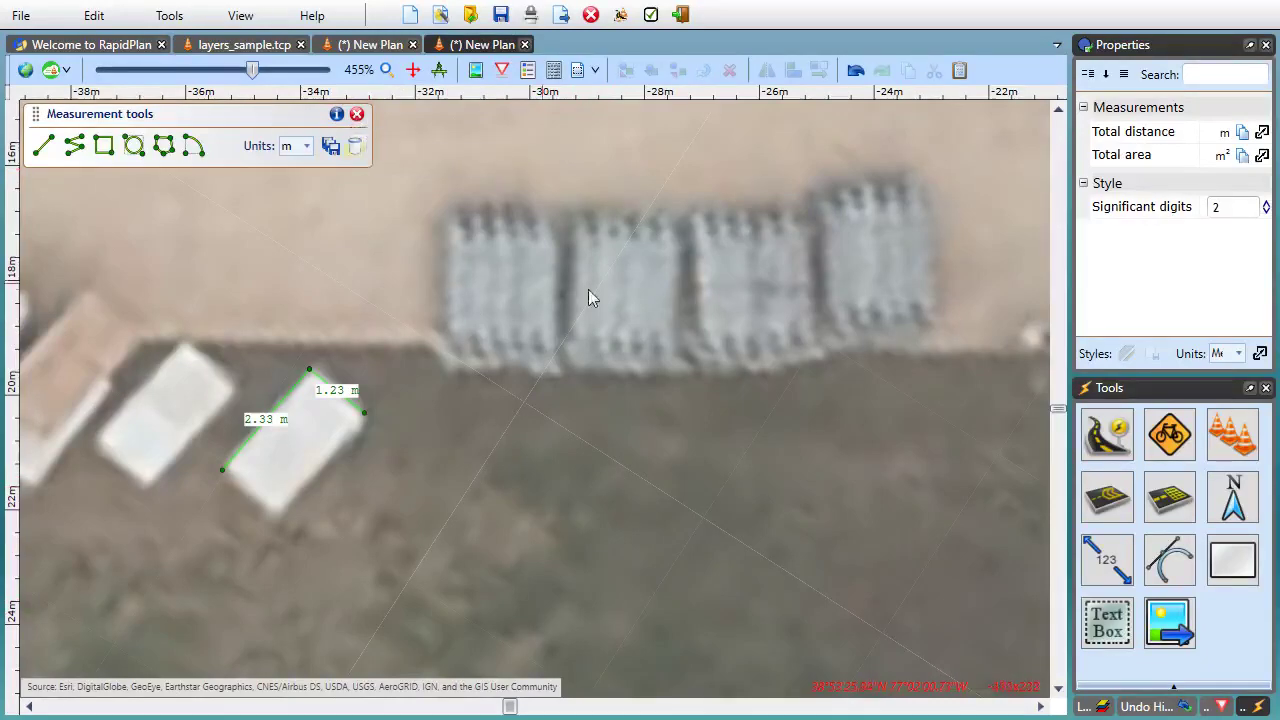
scroll(685, 252, "down", 3)
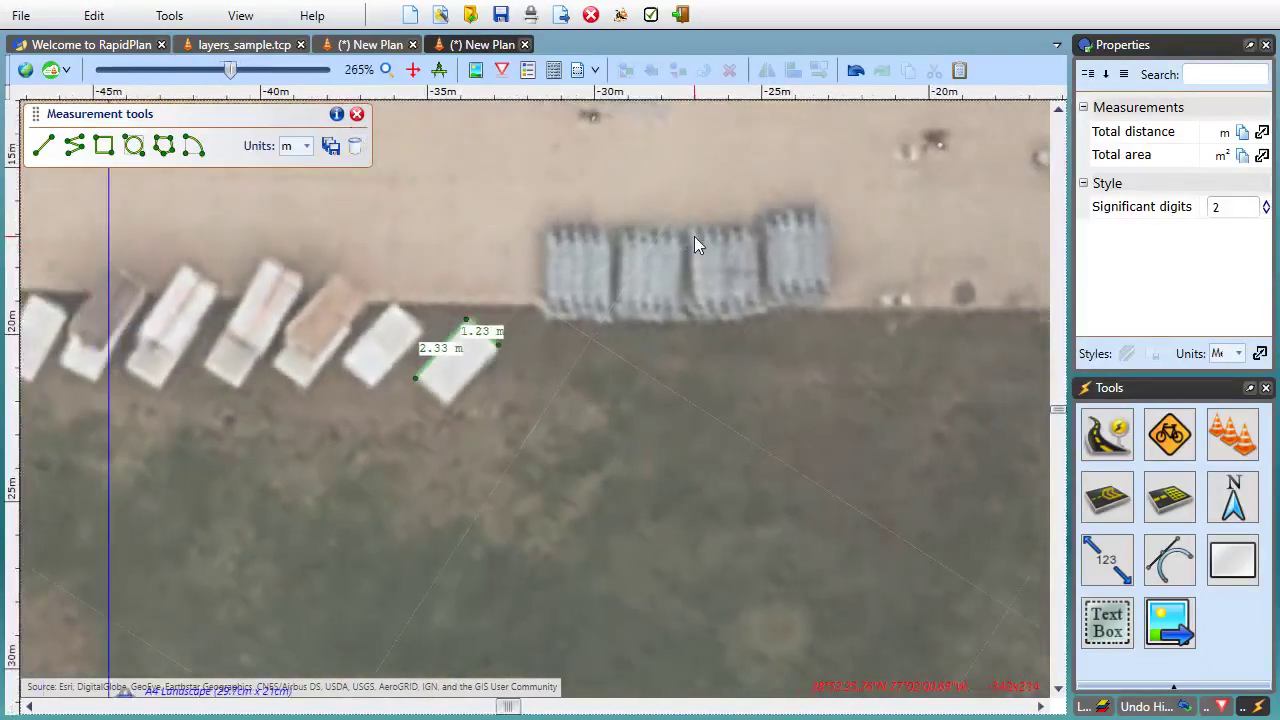
scroll(710, 225, "down", 1)
left_click_drag(750, 213, 530, 485)
scroll(549, 467, "down", 1)
scroll(580, 379, "down", 1)
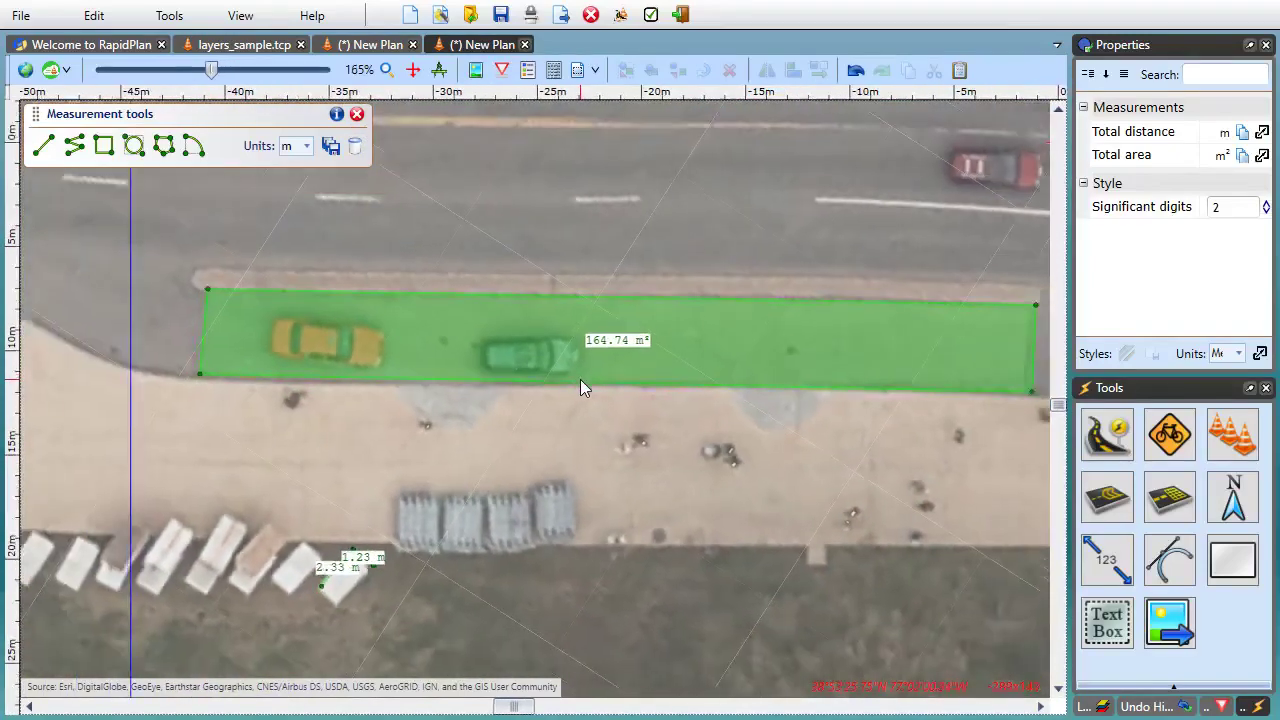
right_click(620, 345)
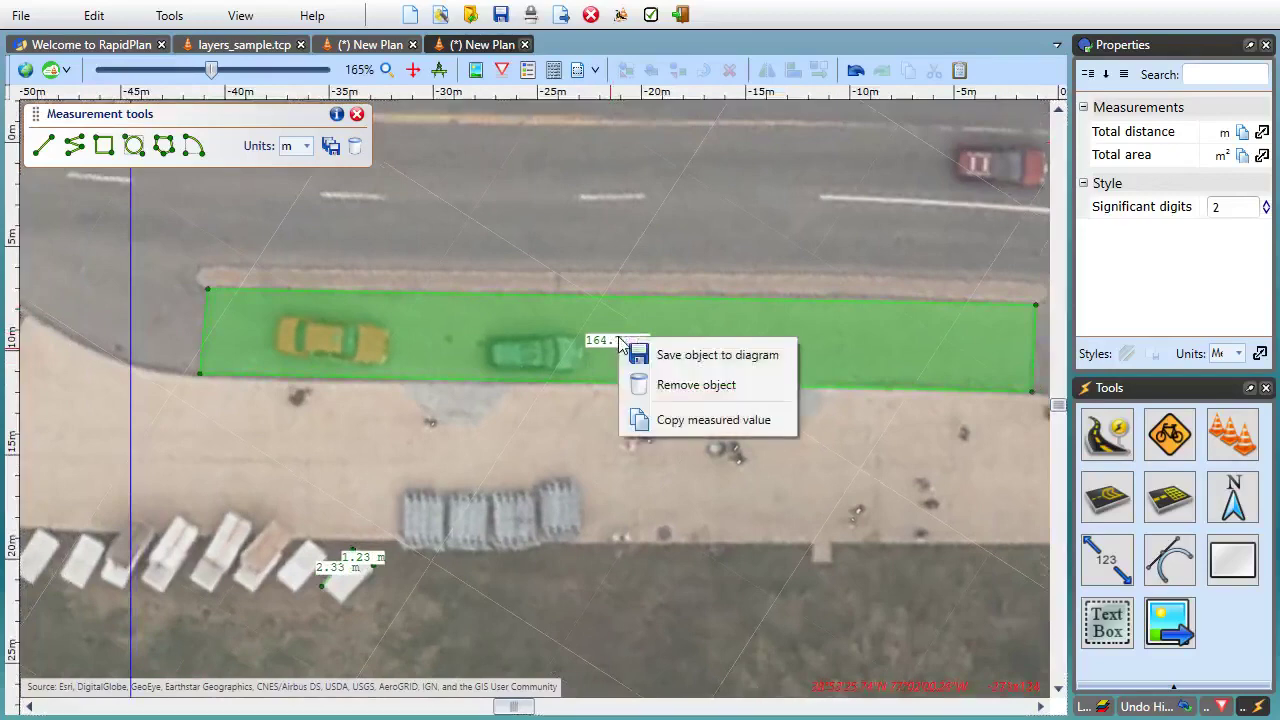
Save the 164.74 m² area and the 2.33 m / 1.23 m slab measurement to the diagram
left_click(670, 358)
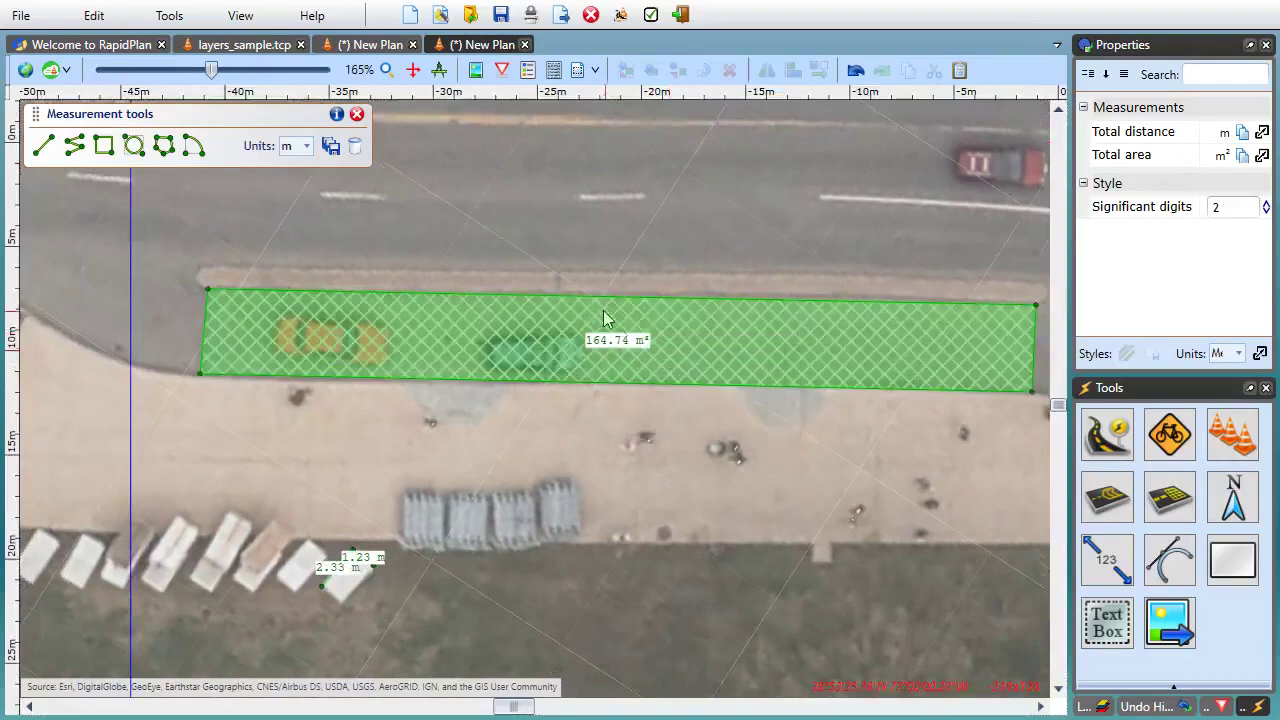
scroll(360, 590, "up", 5)
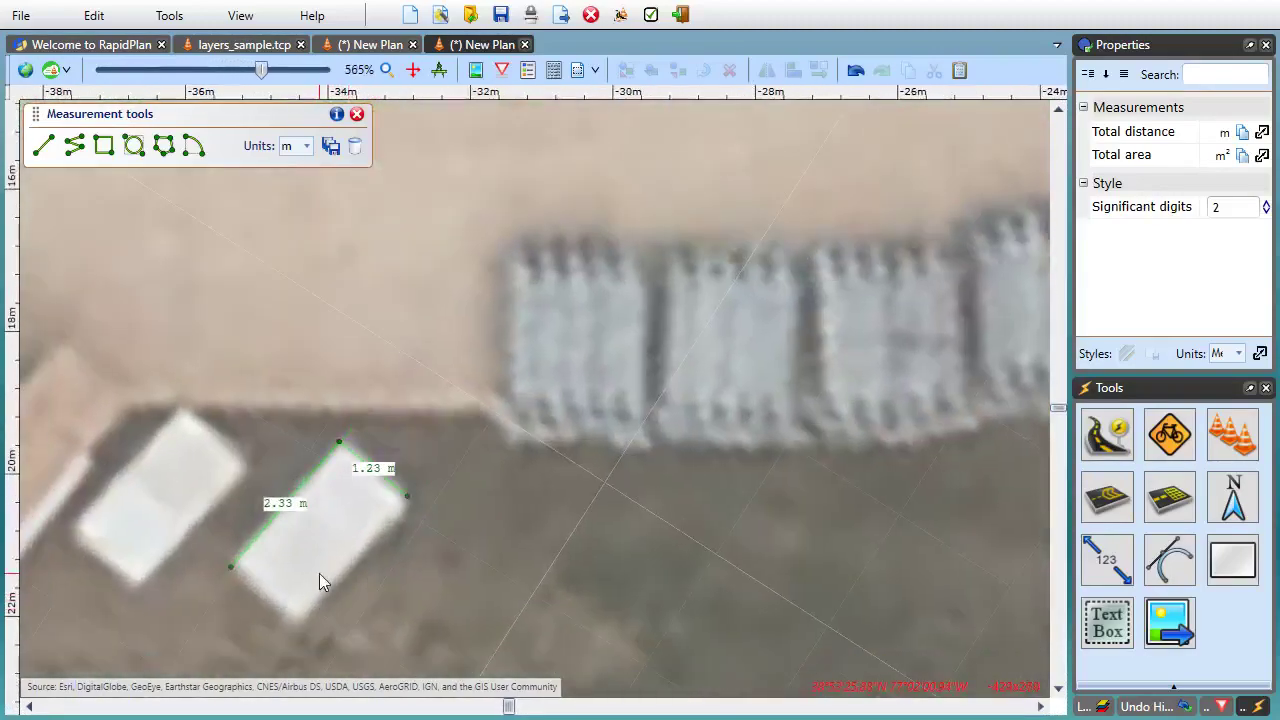
left_click_drag(306, 594, 386, 520)
right_click(368, 445)
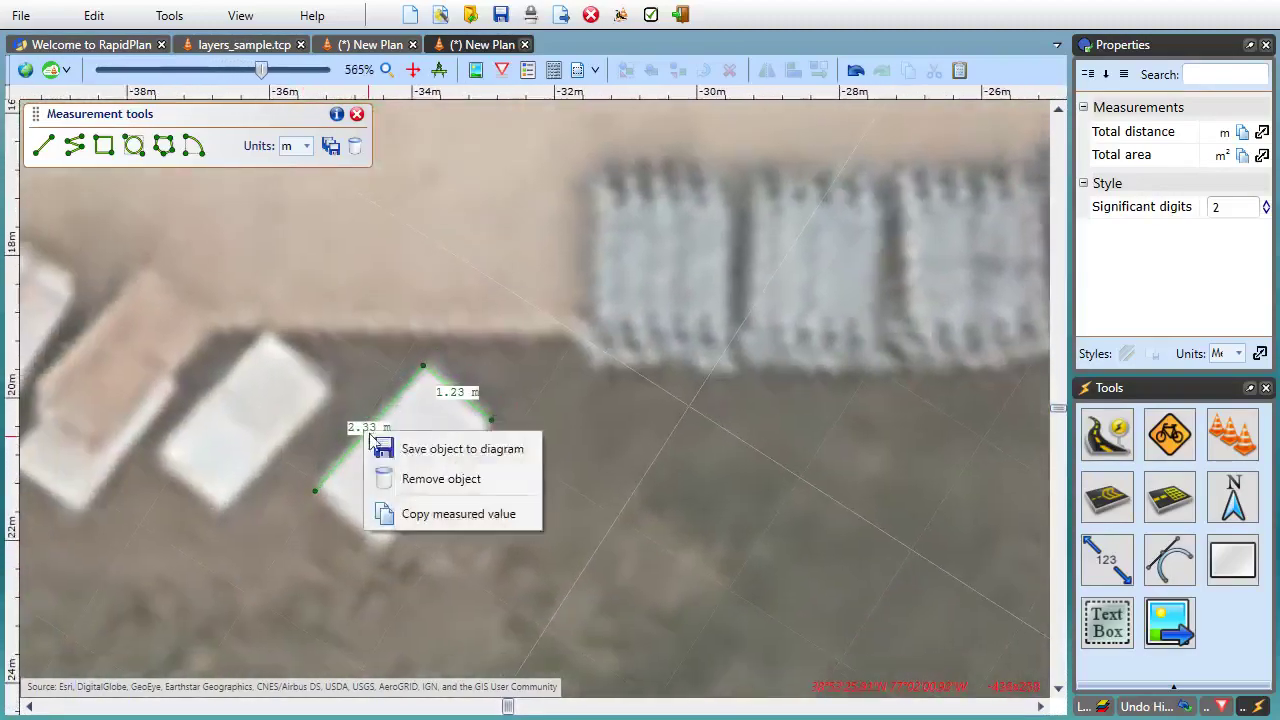
left_click(414, 450)
right_click(453, 398)
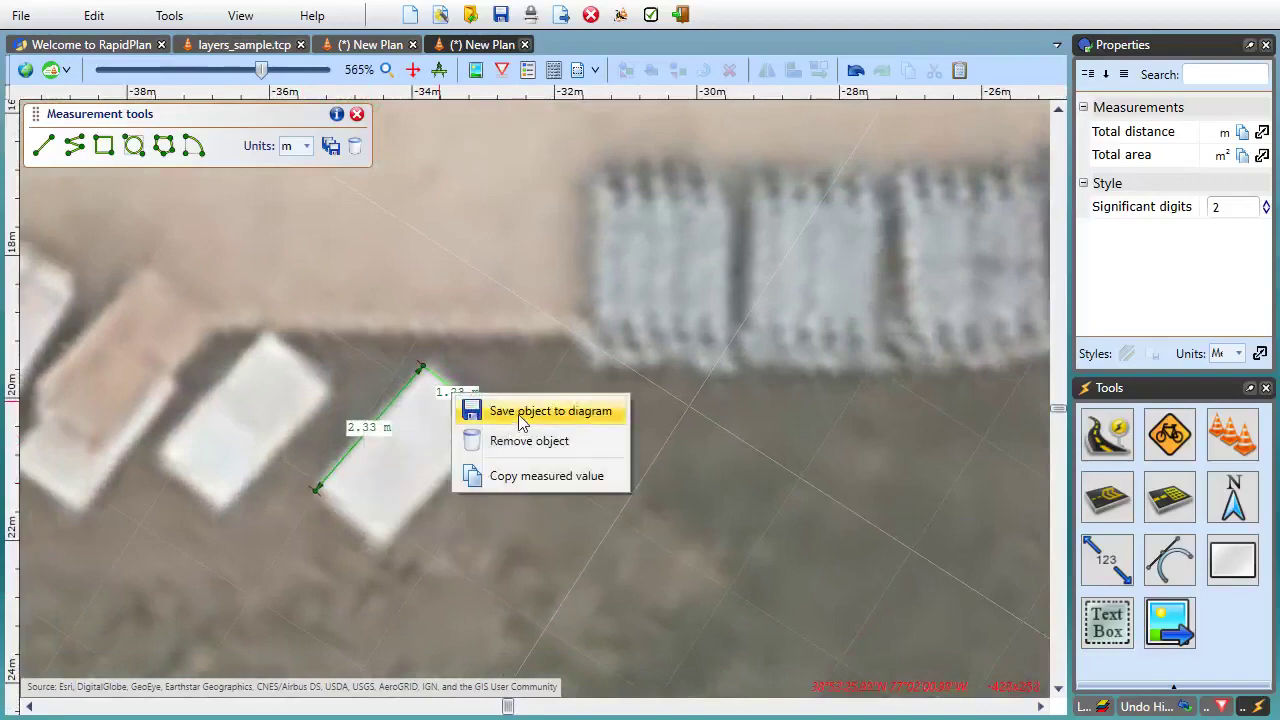
left_click(520, 410)
Close the Measurement tools and recenter the view on the saved slab dimensions
left_click(357, 114)
scroll(592, 281, "down", 6)
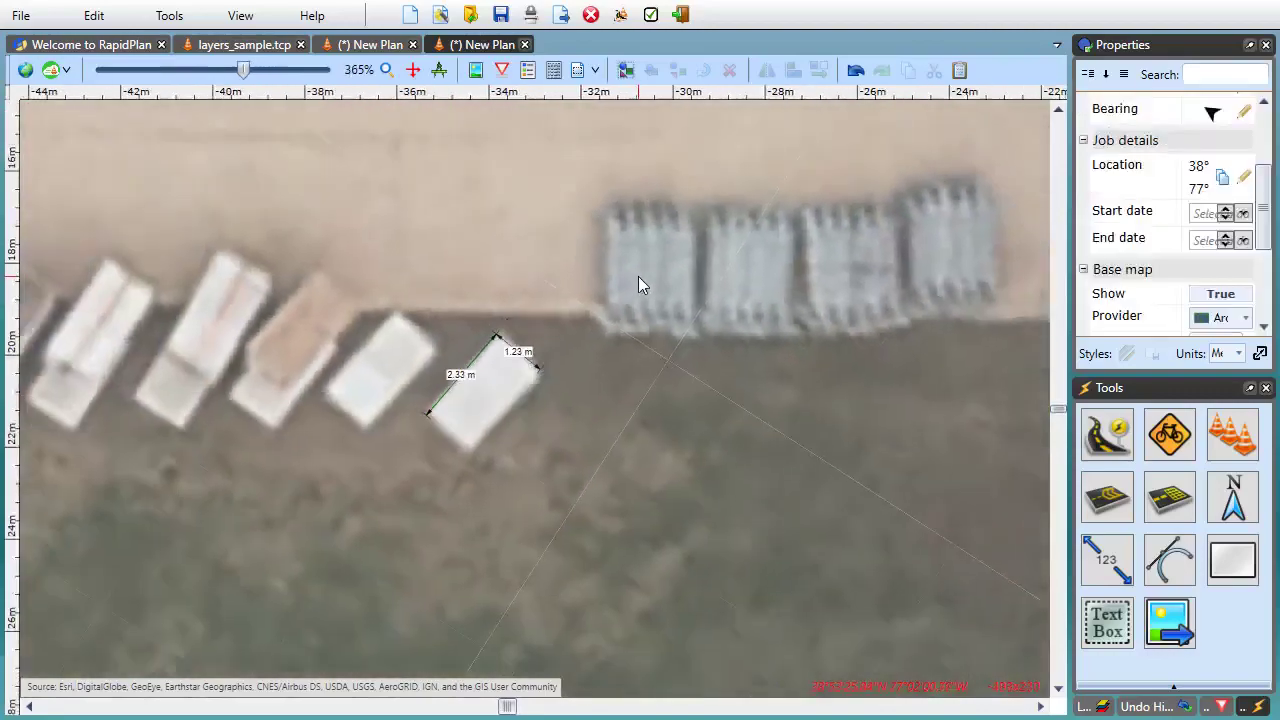
left_click_drag(620, 377, 542, 427)
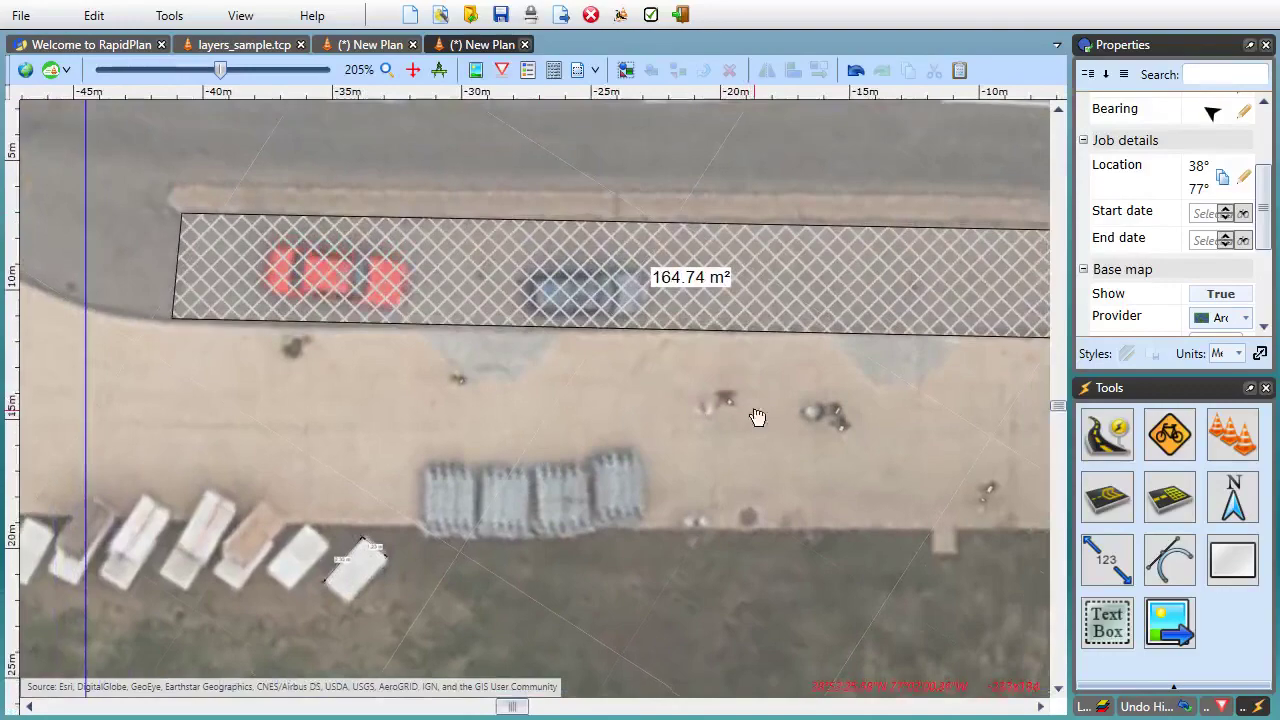
left_click_drag(757, 417, 600, 449)
scroll(345, 548, "up", 7)
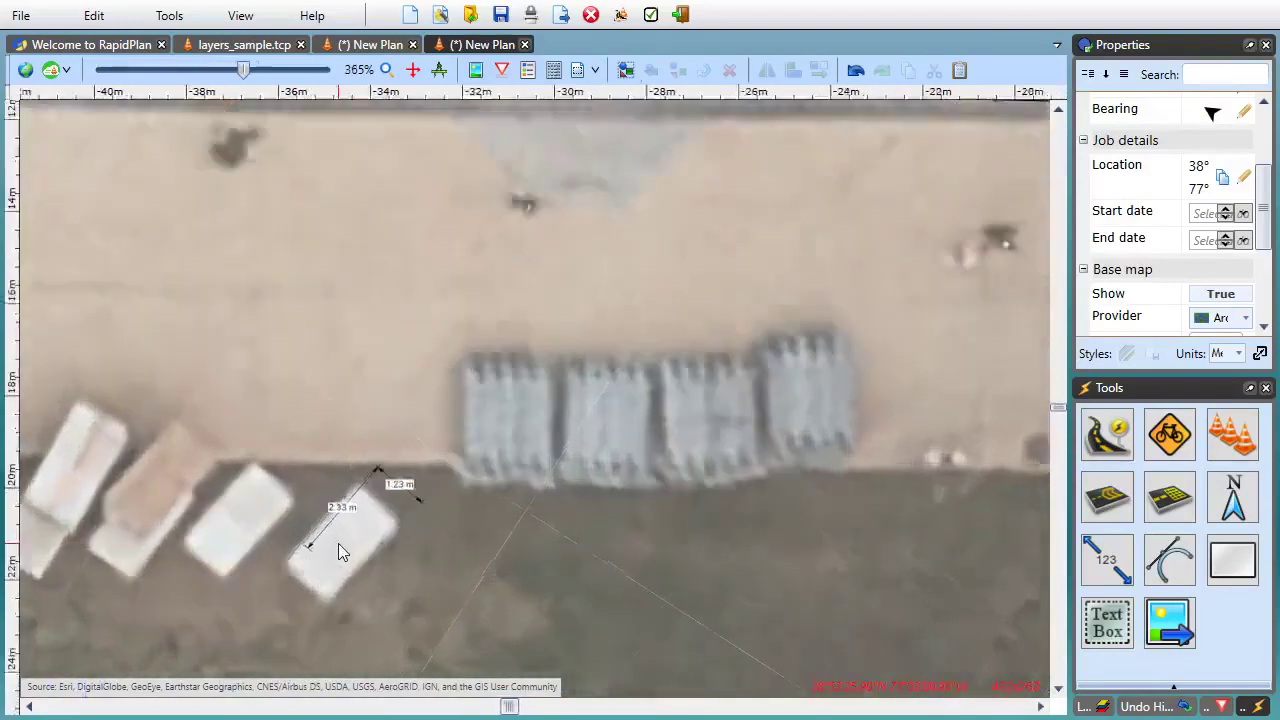
left_click_drag(329, 597, 623, 481)
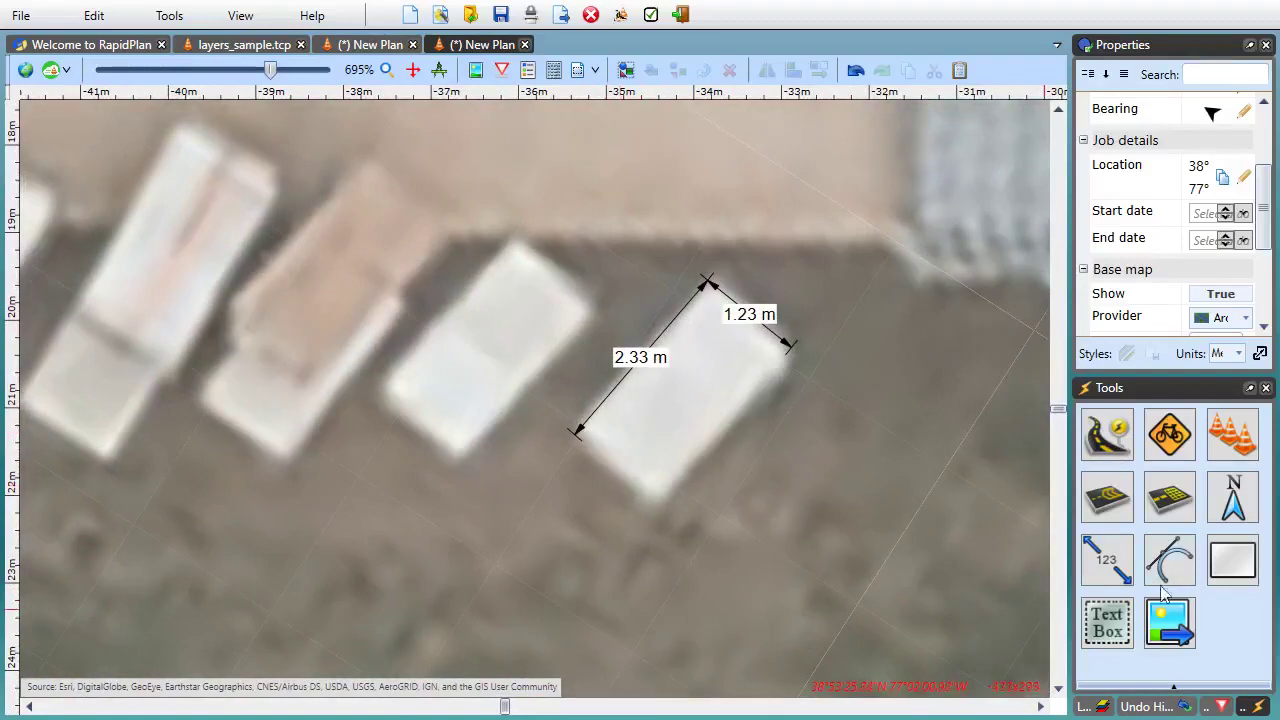
Cancel a trial 2.4 m dimension line across the neighbouring slab and reopen Measurement tools
left_click(1110, 562)
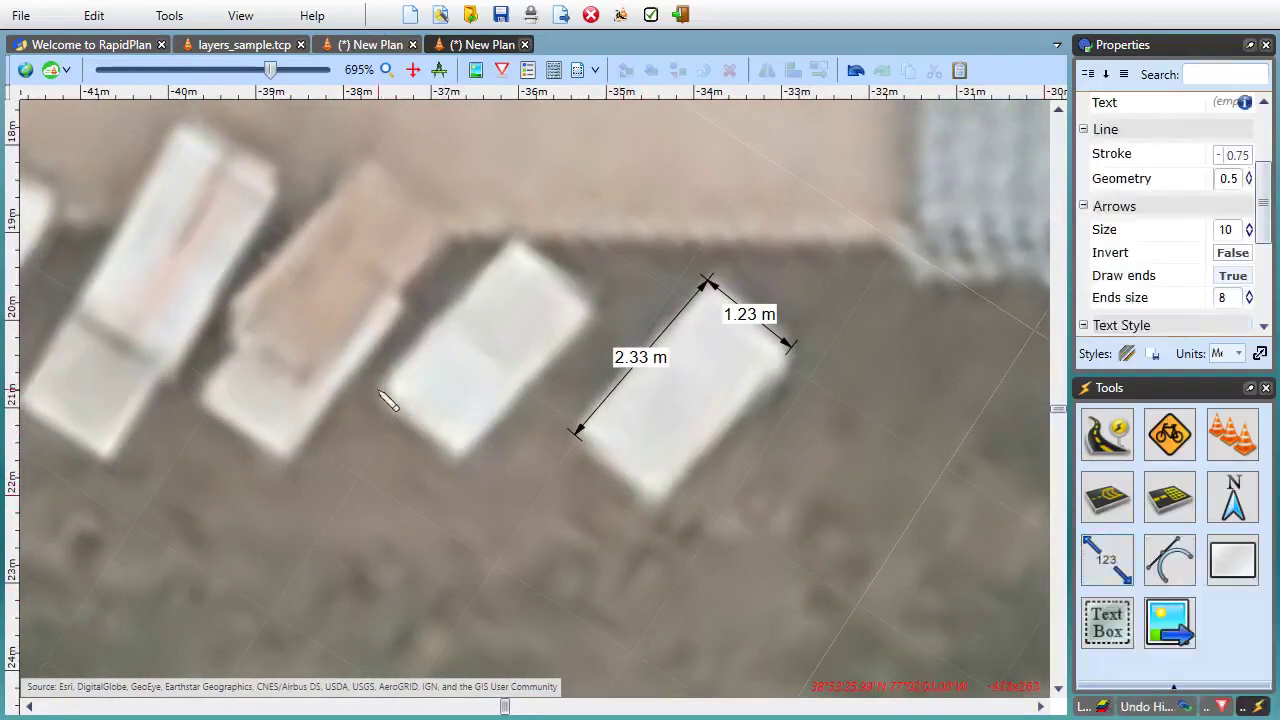
left_click_drag(388, 400, 522, 238)
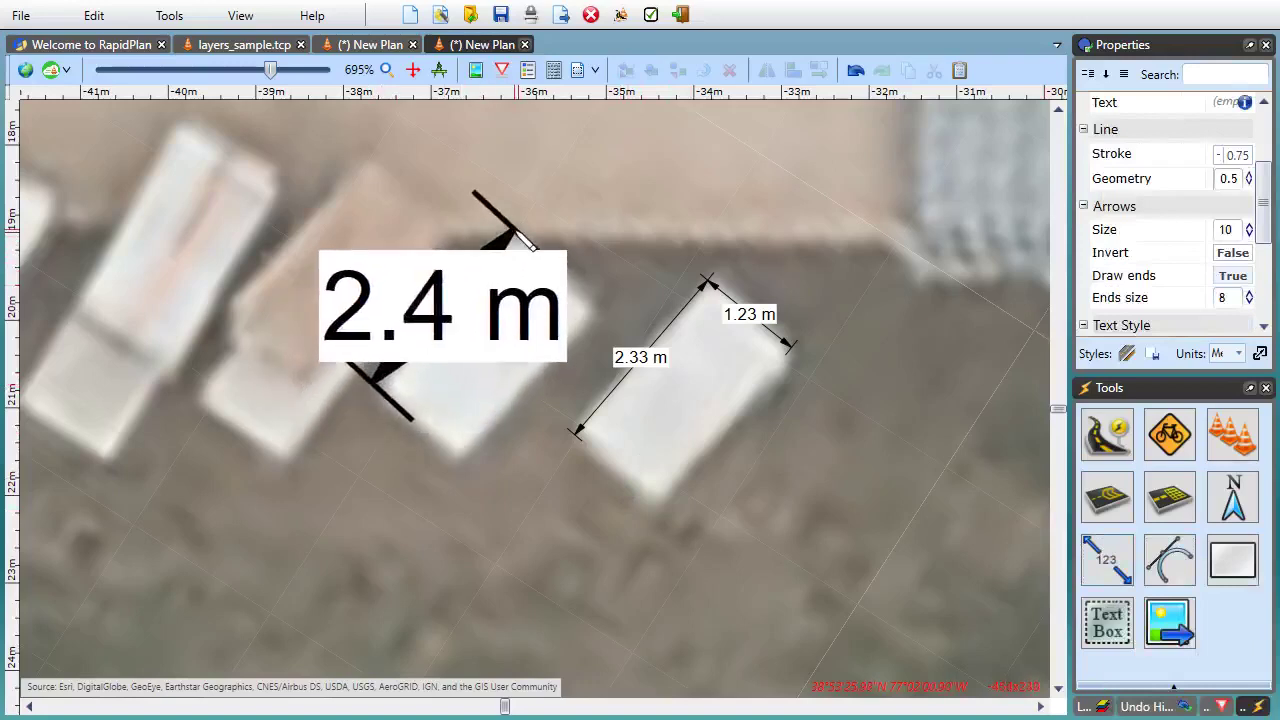
key("Escape")
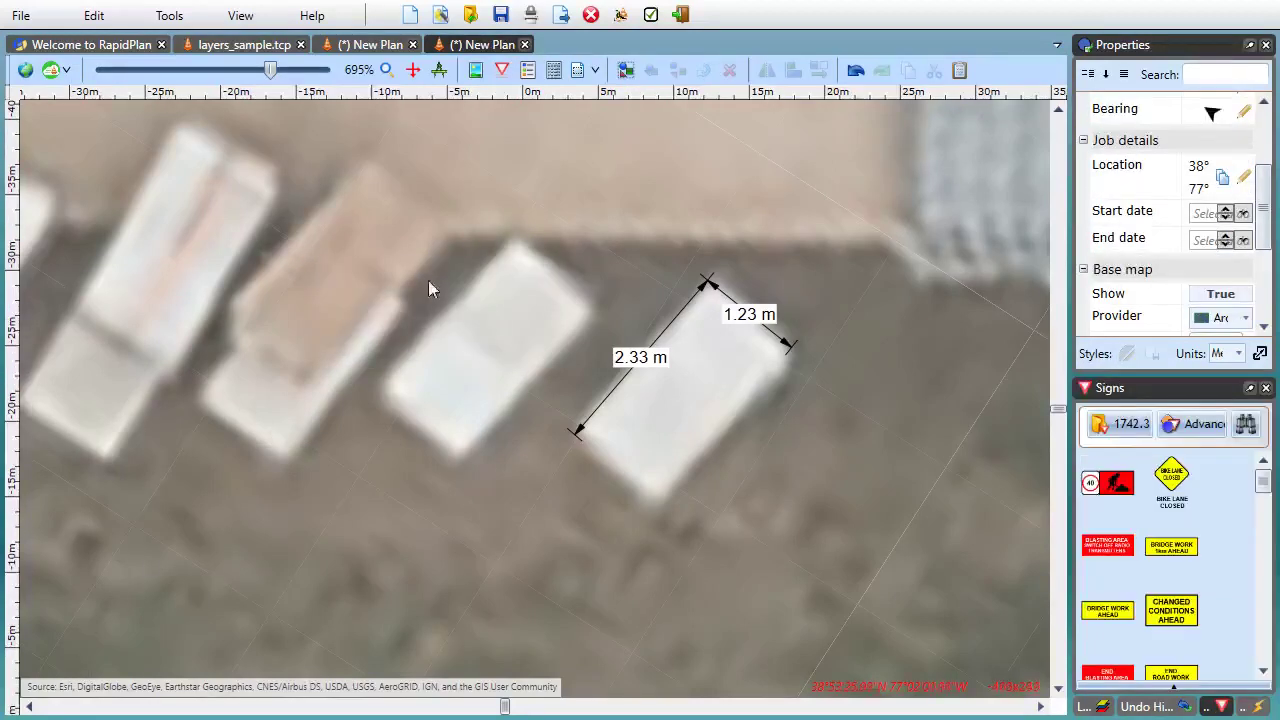
left_click(439, 69)
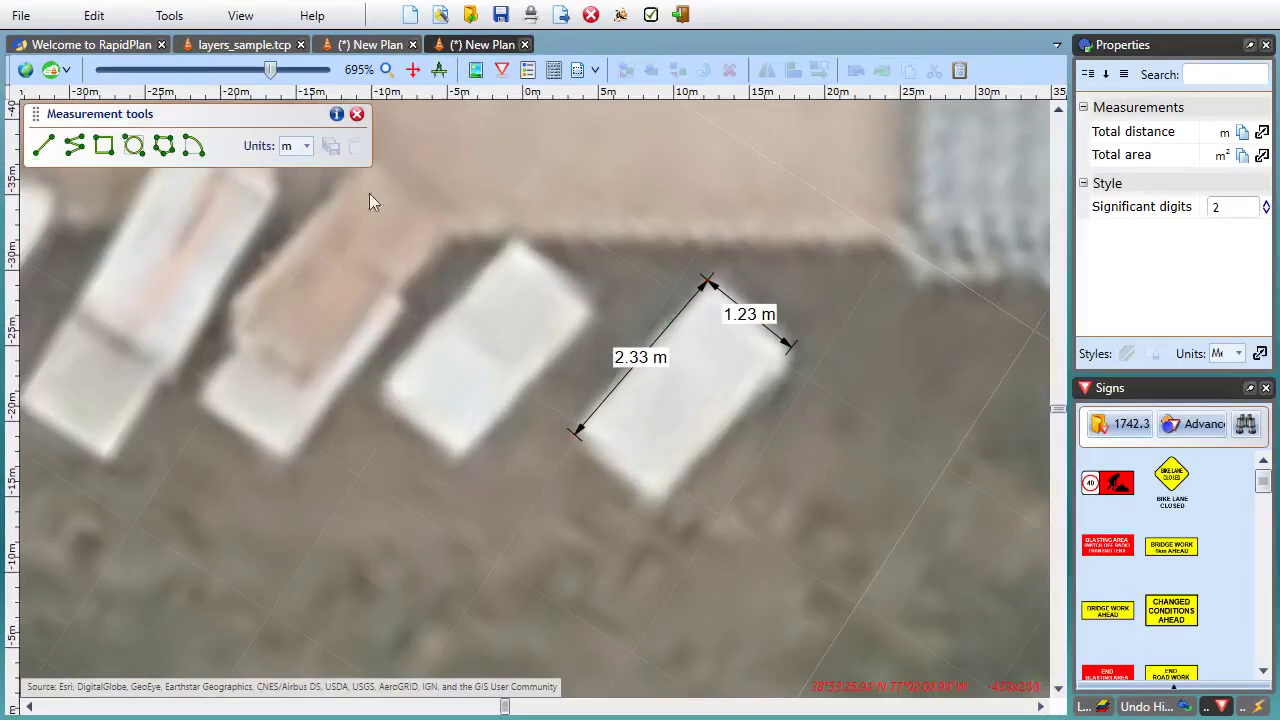
Close the Measurement tools and open selection_sample from Recent Plans on the welcome page
left_click(357, 115)
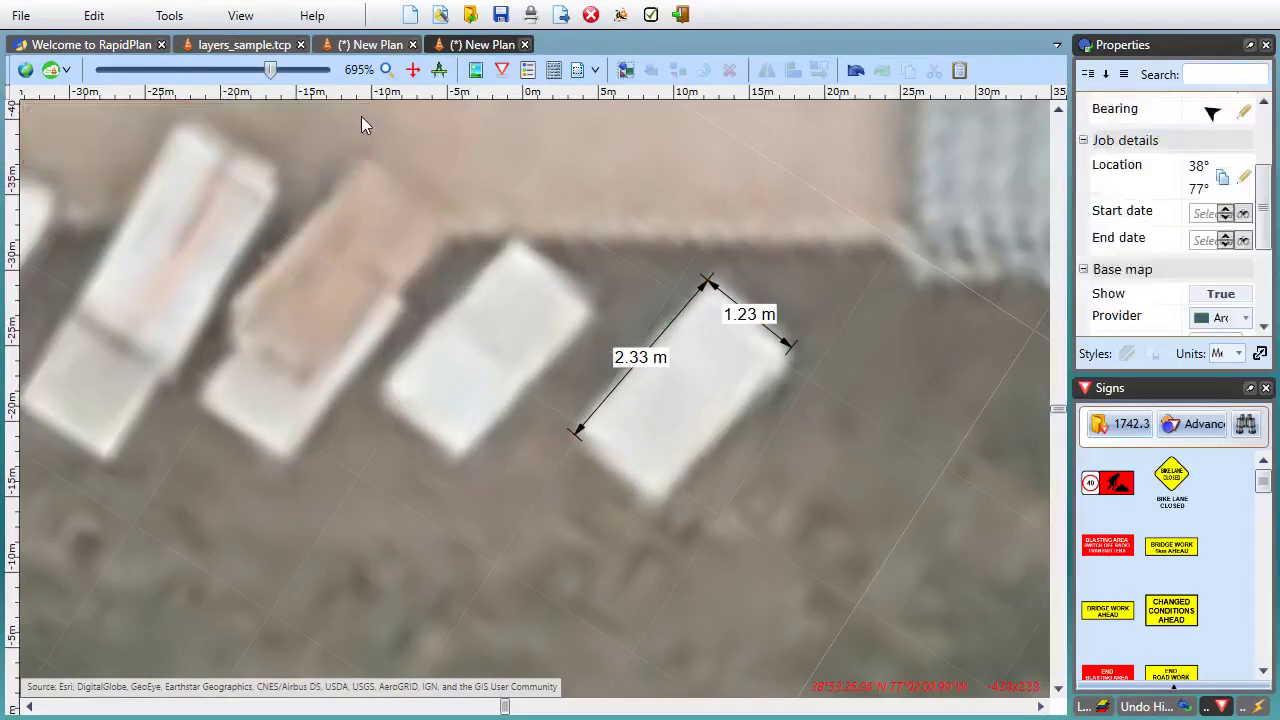
left_click(45, 44)
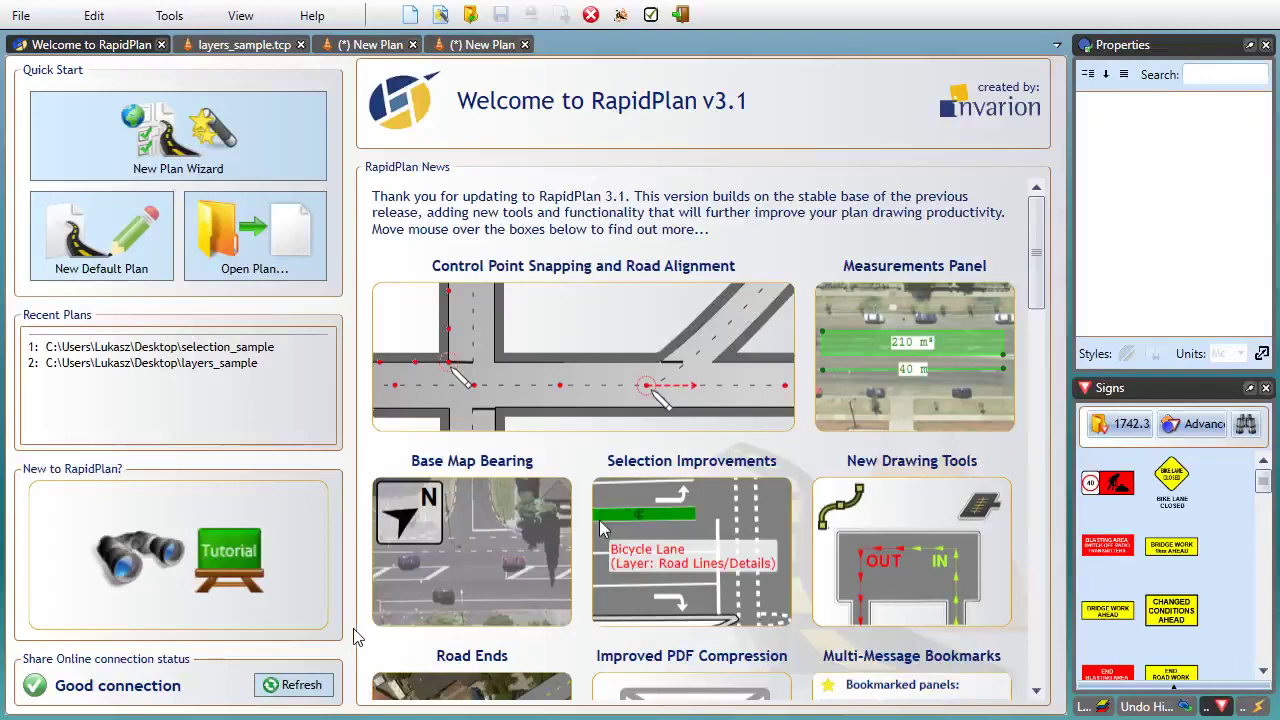
double_click(150, 346)
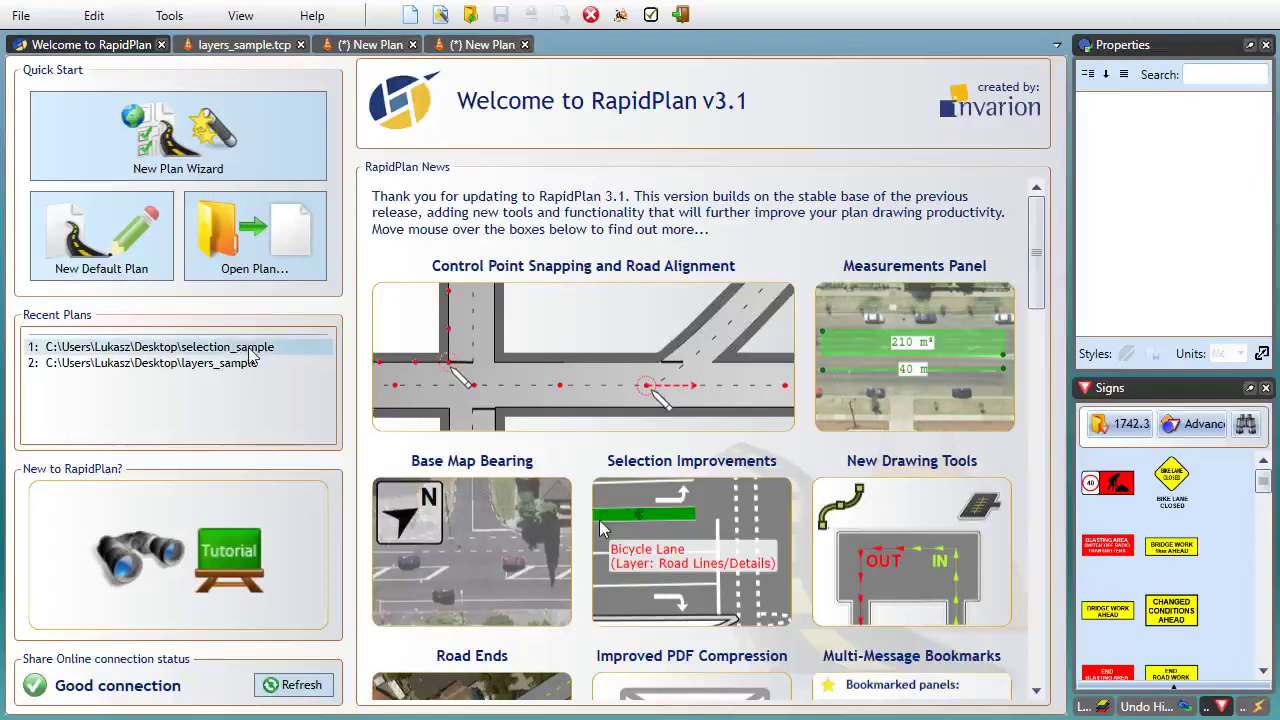
scroll(522, 180, "up", 5)
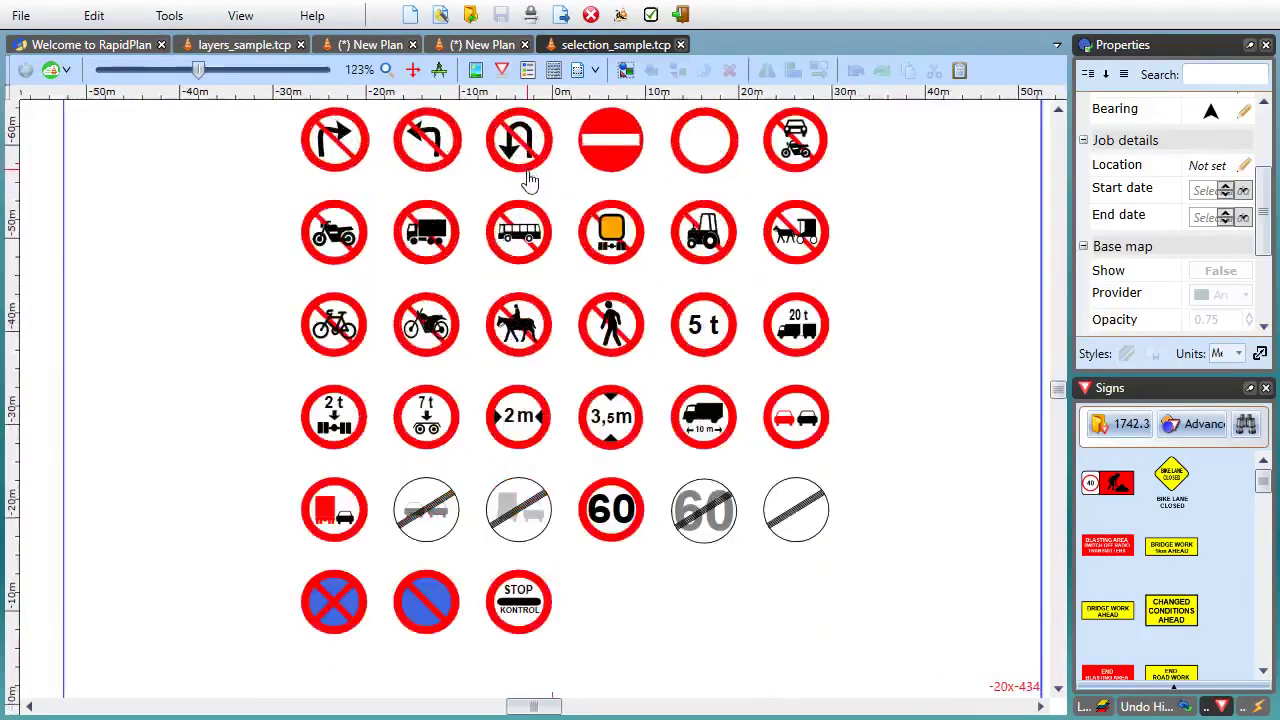
scroll(530, 192, "up", 1)
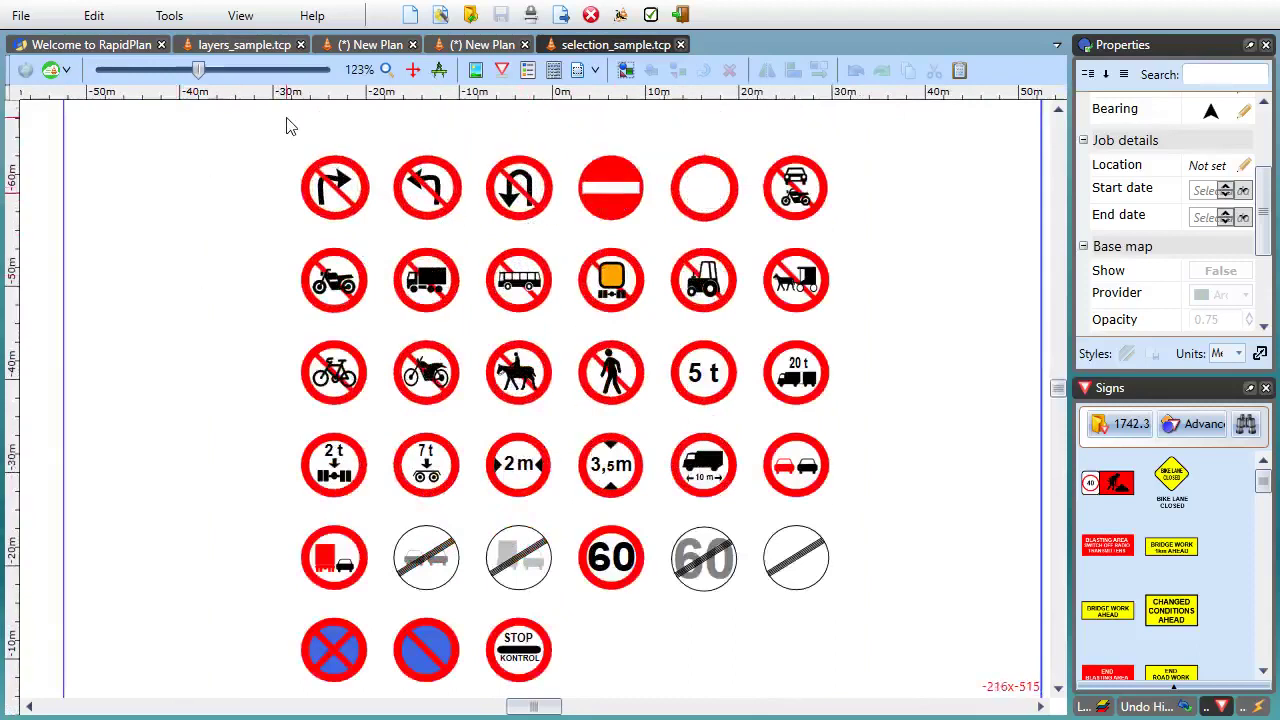
left_click_drag(257, 123, 435, 298)
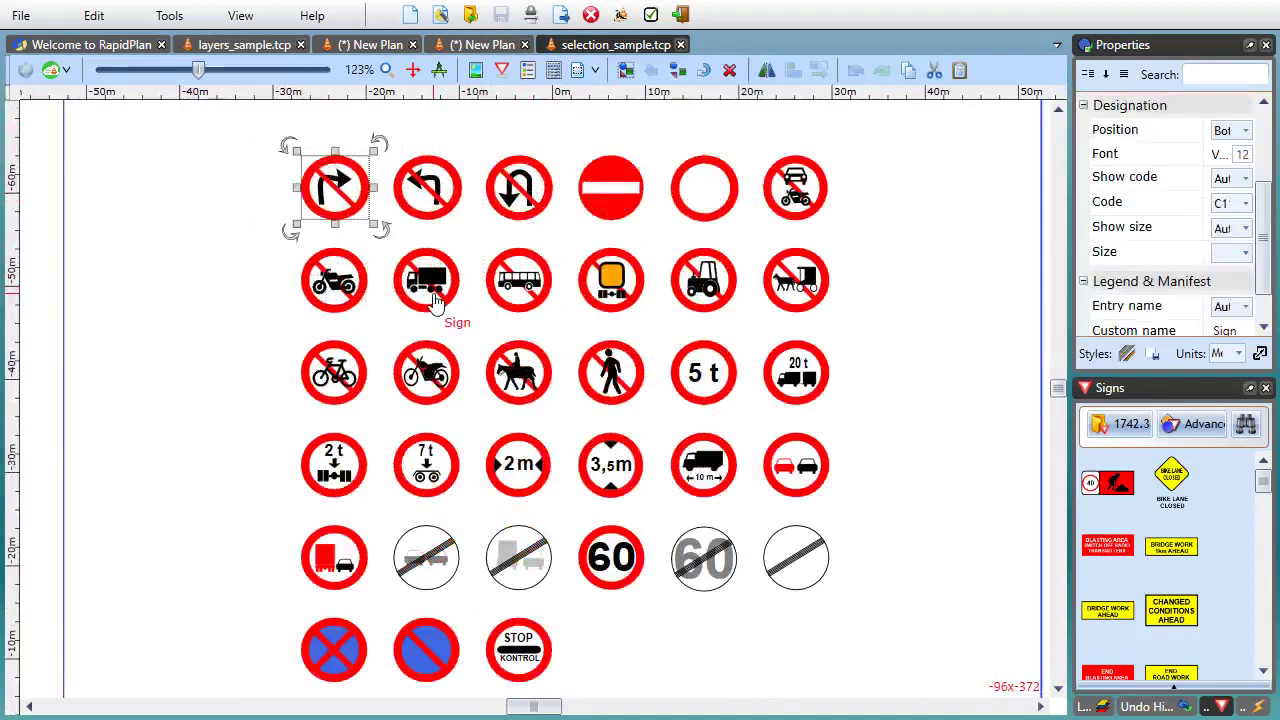
left_click(253, 124)
left_click_drag(243, 124, 430, 295)
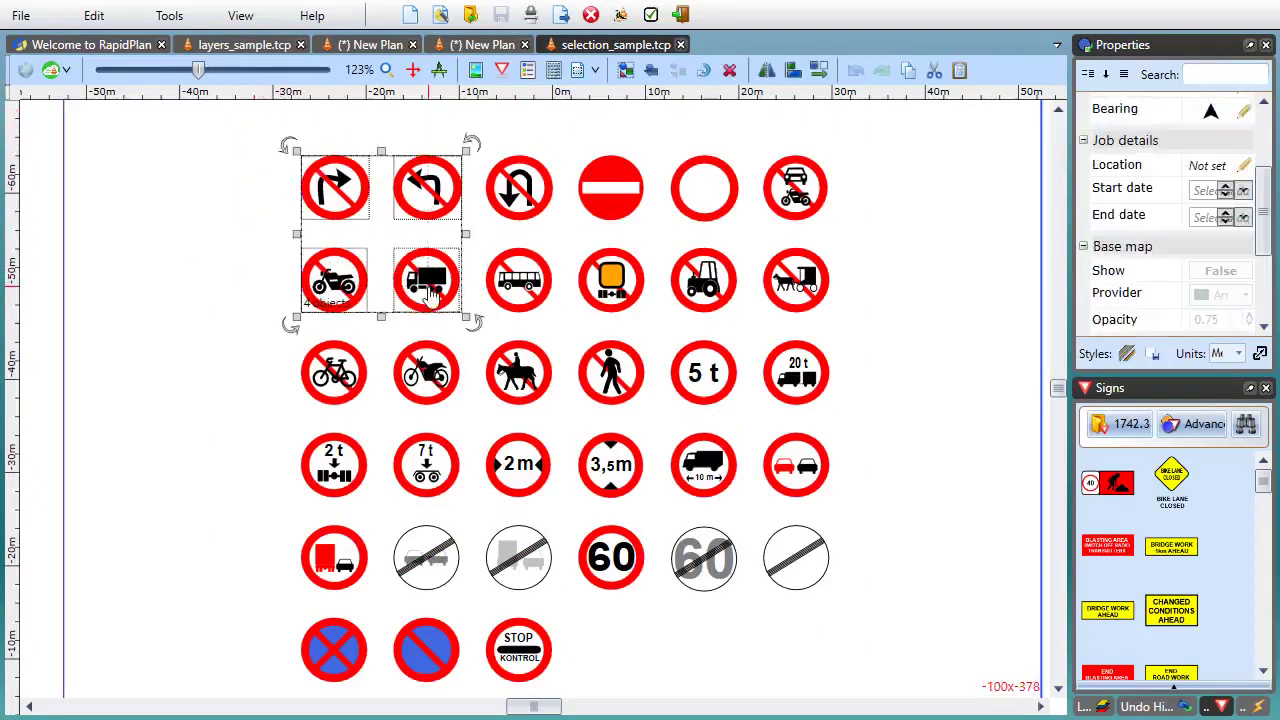
left_click(241, 150)
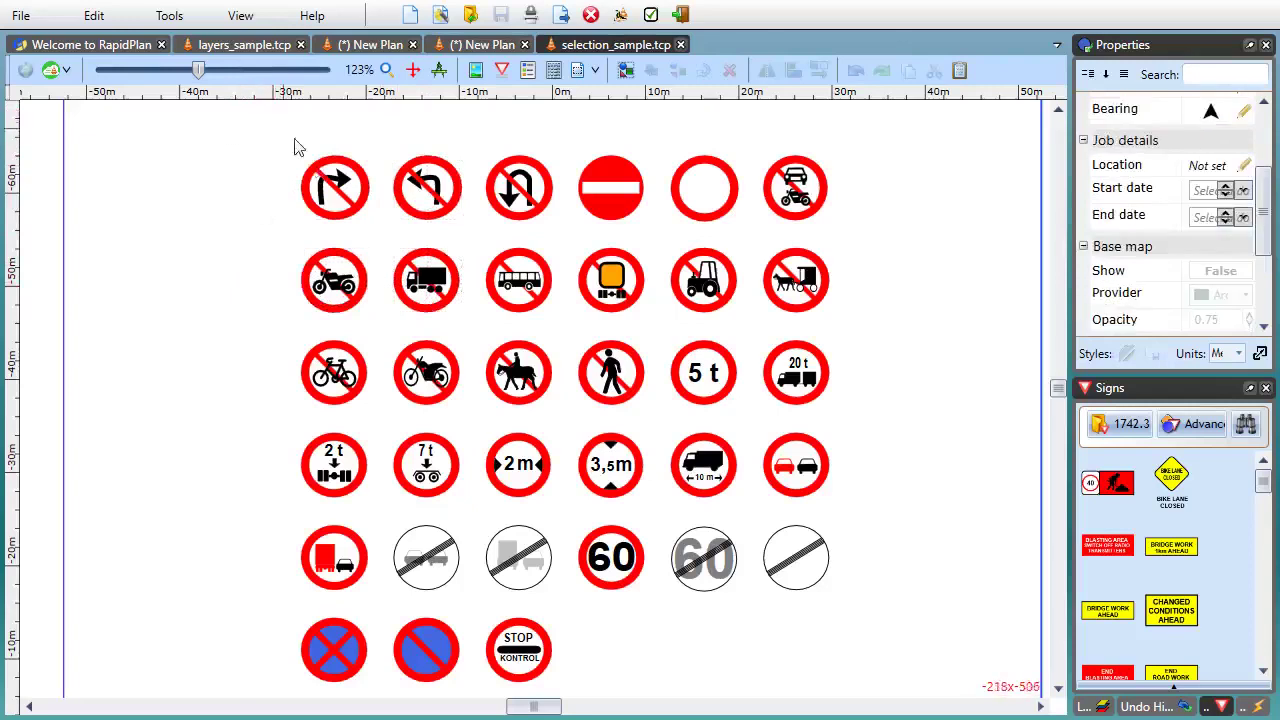
left_click_drag(273, 113, 428, 271)
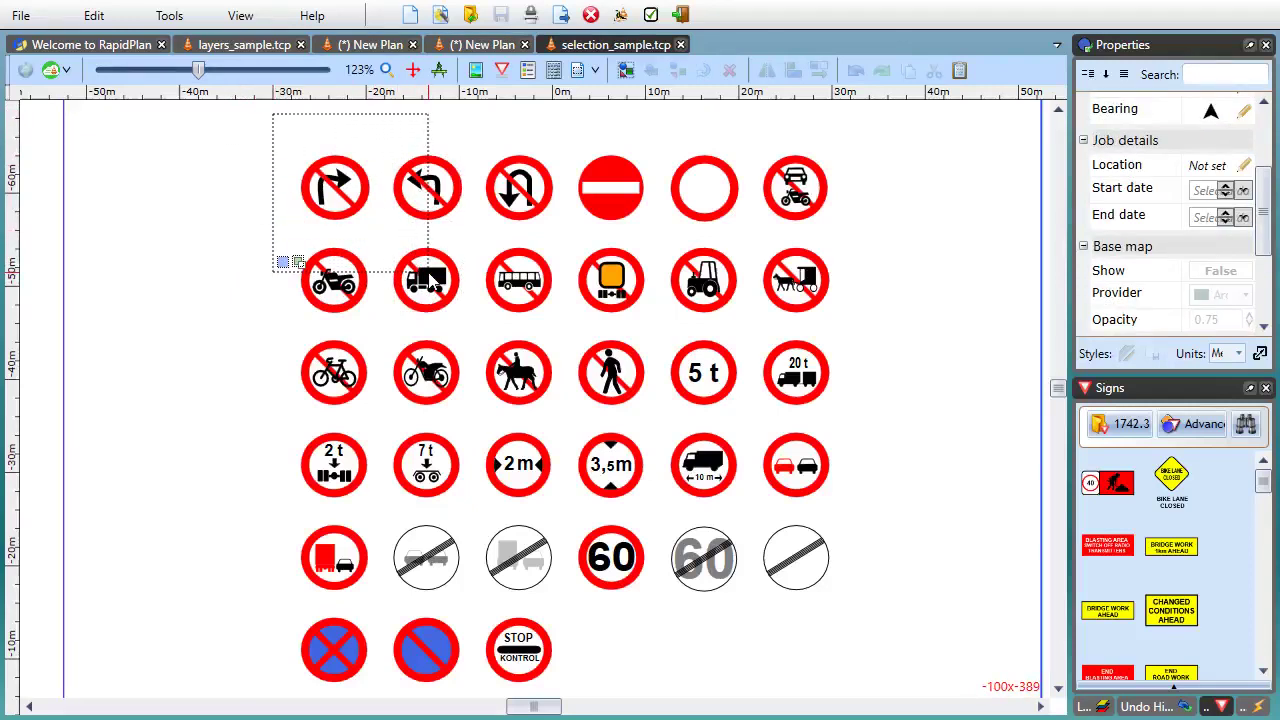
left_click_drag(428, 271, 430, 276)
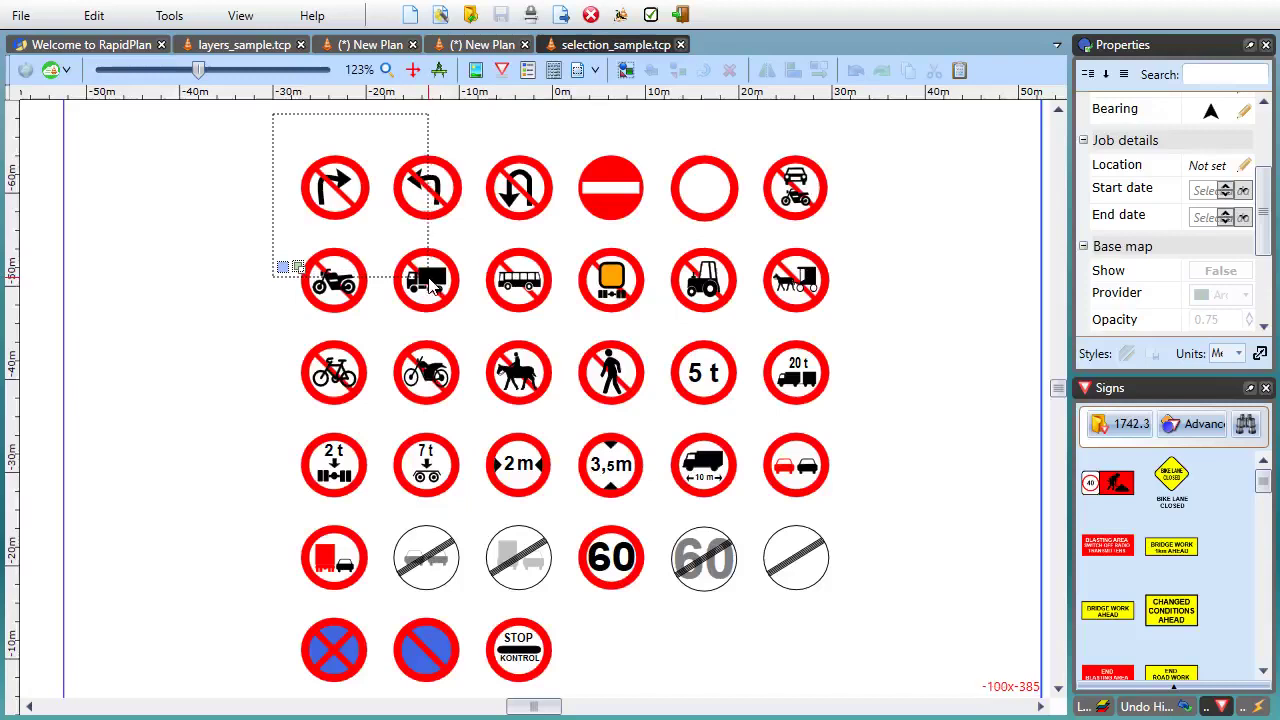
left_click_drag(430, 284, 431, 285)
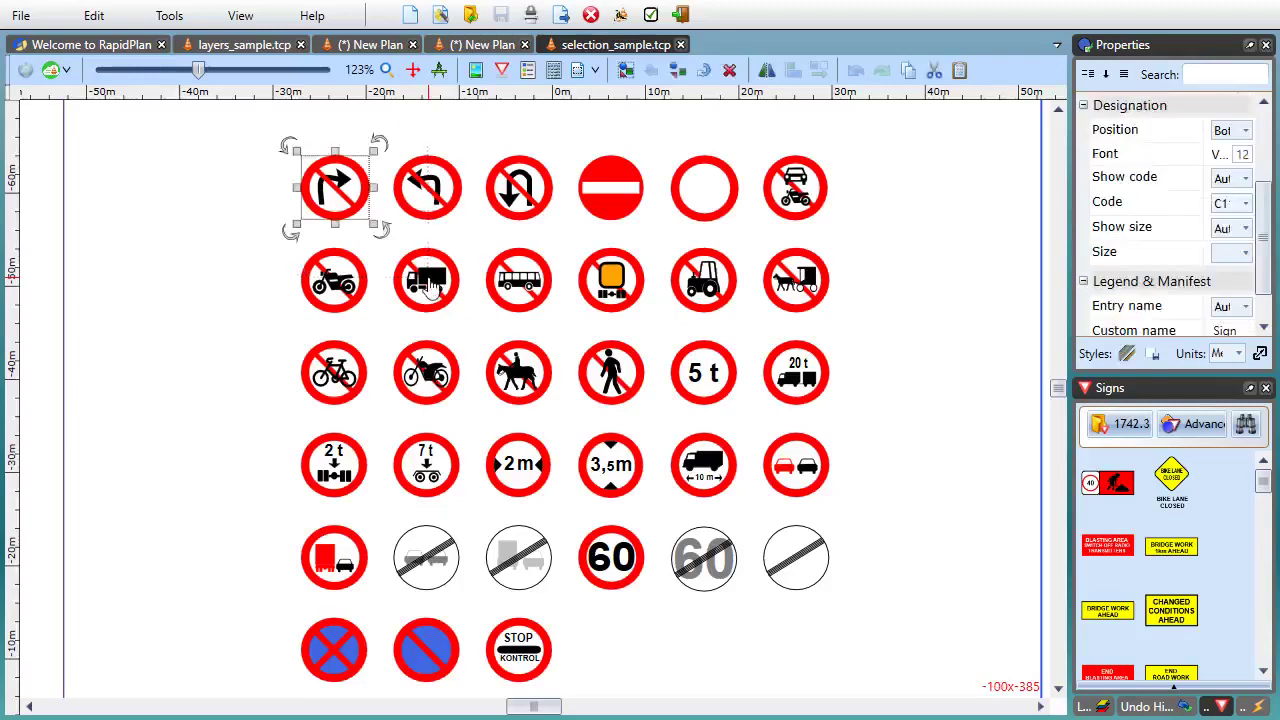
left_click(256, 132)
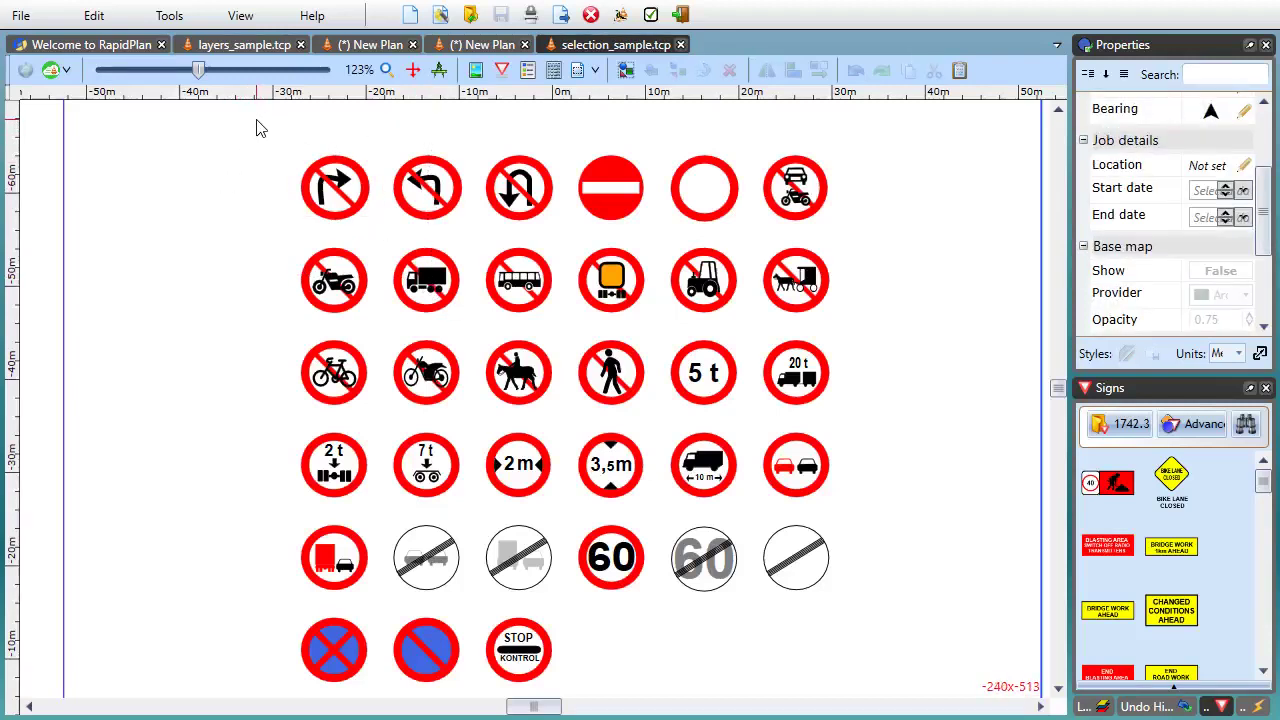
left_click_drag(255, 119, 436, 288)
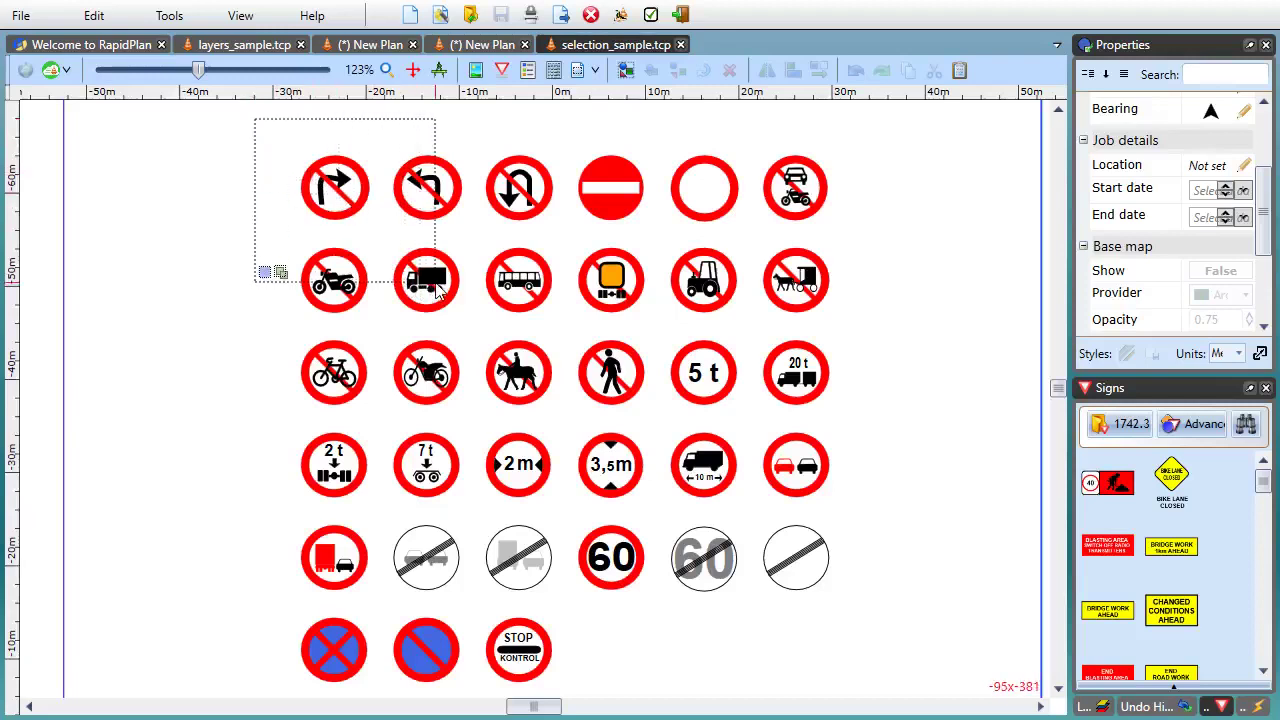
left_click_drag(436, 288, 437, 290)
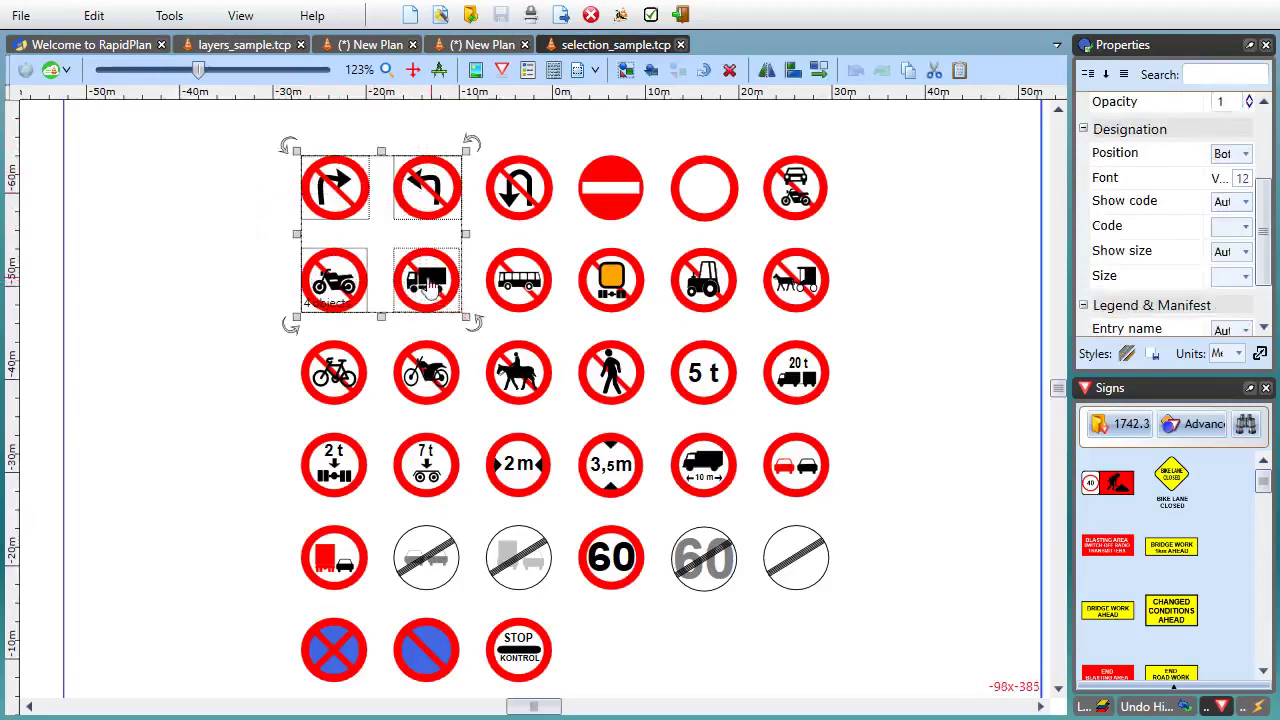
left_click(392, 673)
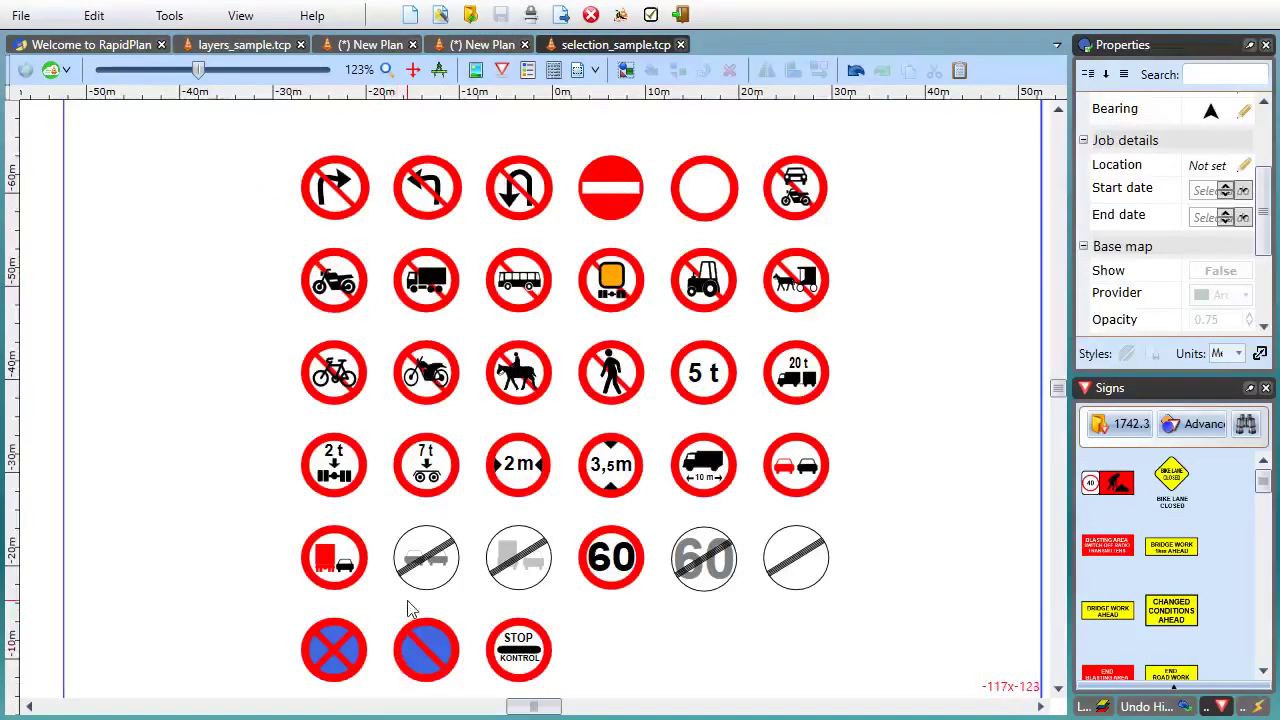
left_click_drag(257, 127, 568, 425)
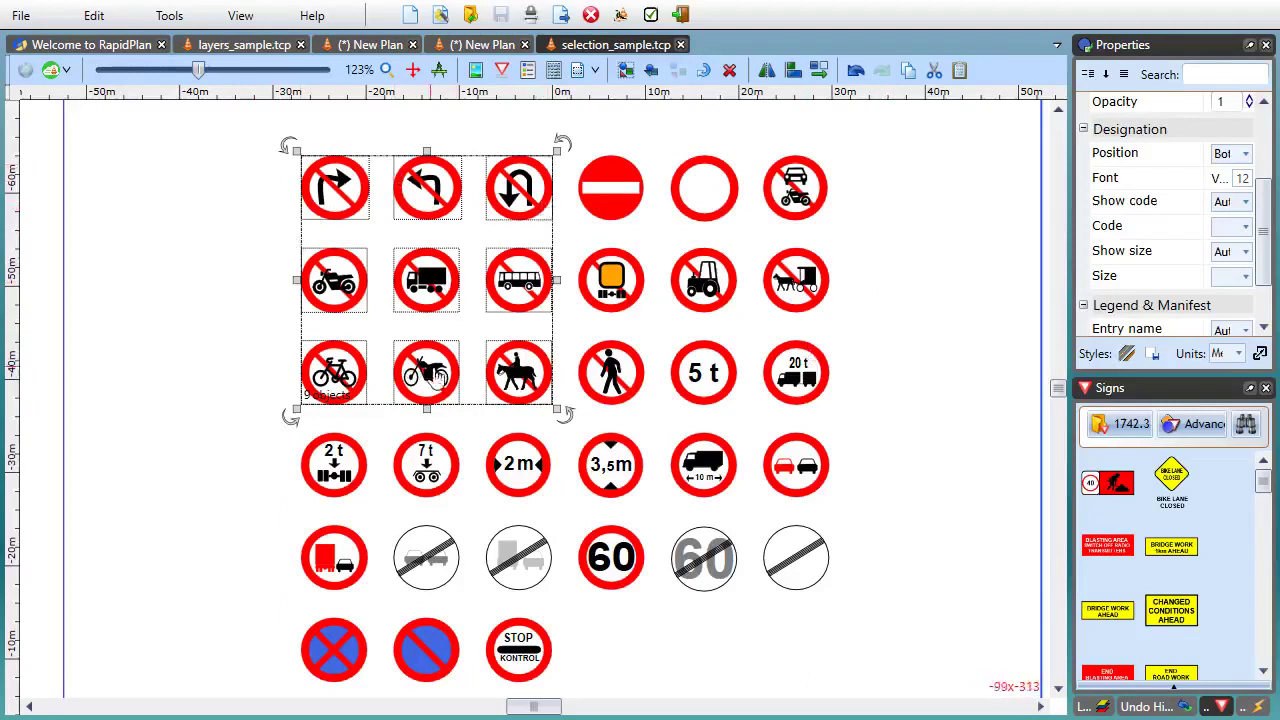
left_click_drag(233, 112, 652, 330)
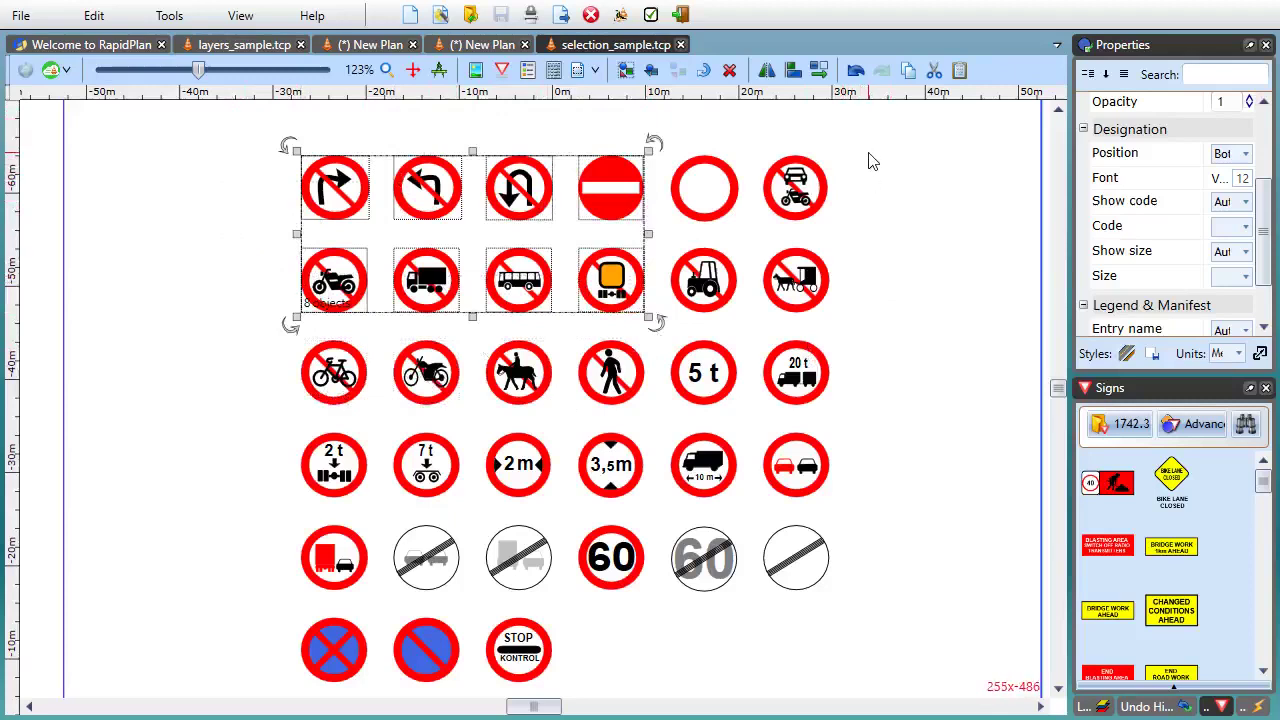
left_click_drag(908, 141, 670, 614)
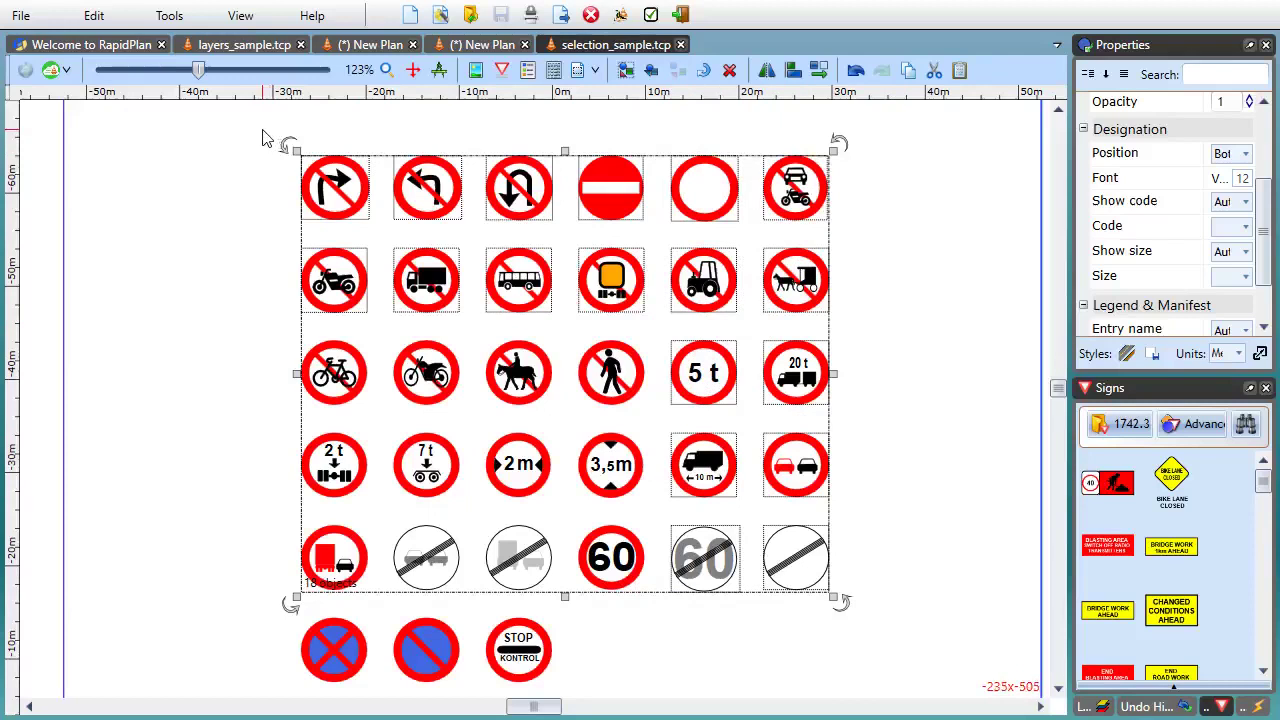
left_click_drag(261, 126, 477, 341)
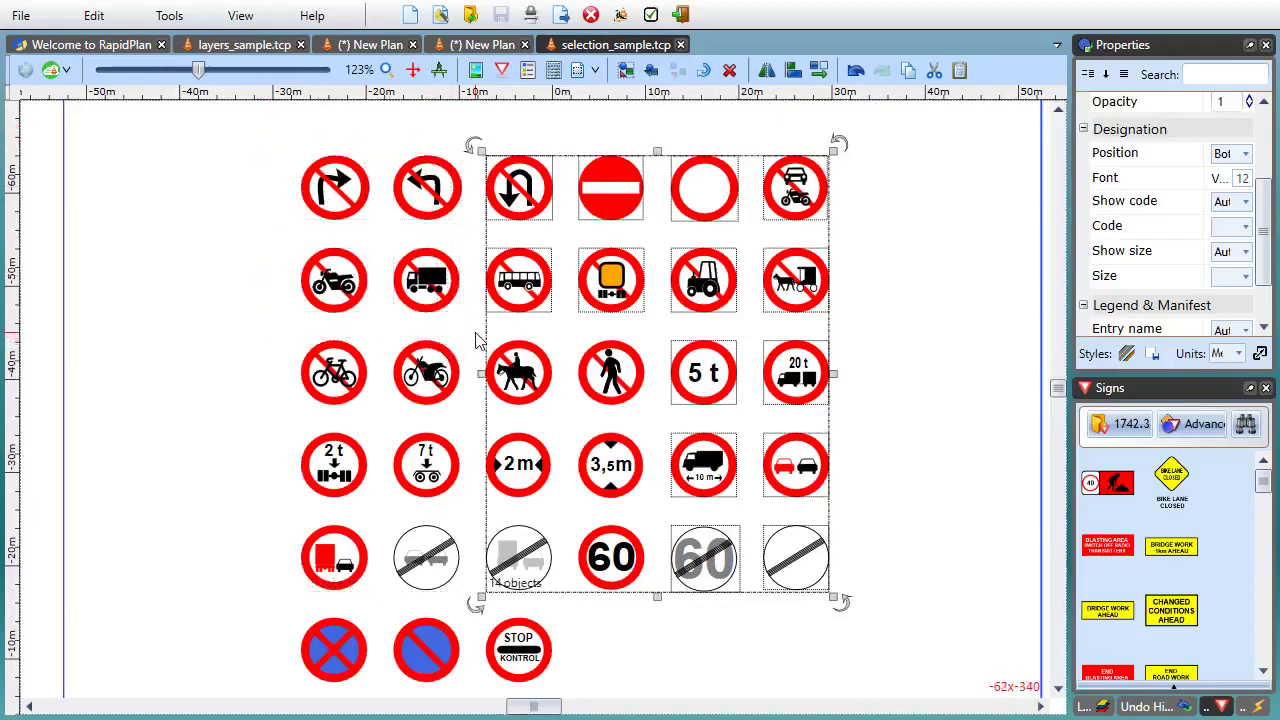
left_click(537, 374, "ctrl")
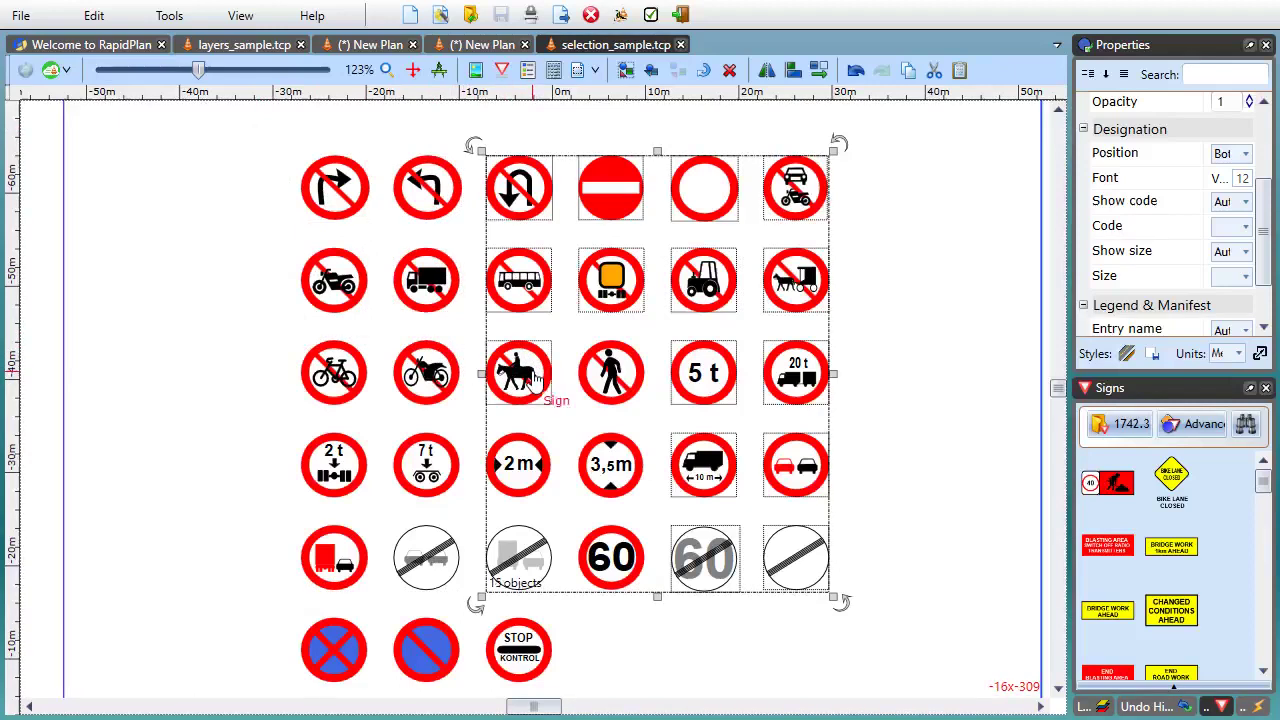
left_click(607, 379, "ctrl")
left_click(614, 478, "ctrl")
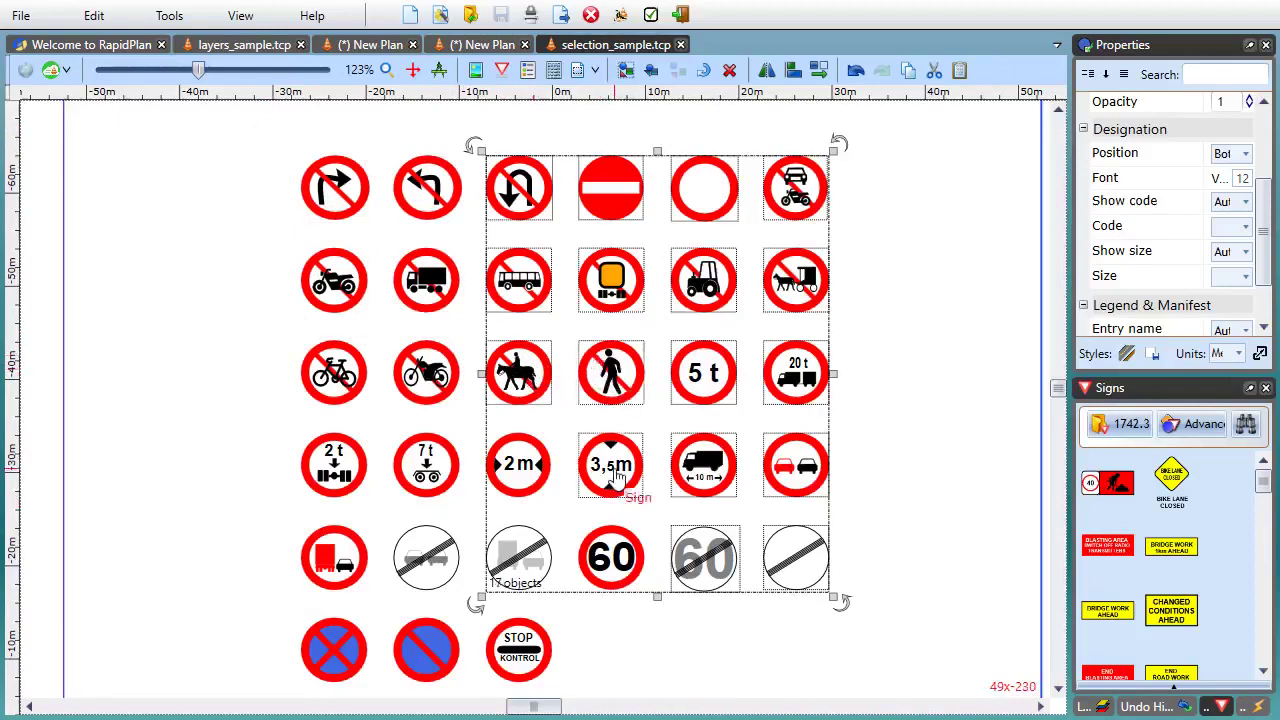
left_click(540, 470, "ctrl")
left_click(725, 552, "ctrl")
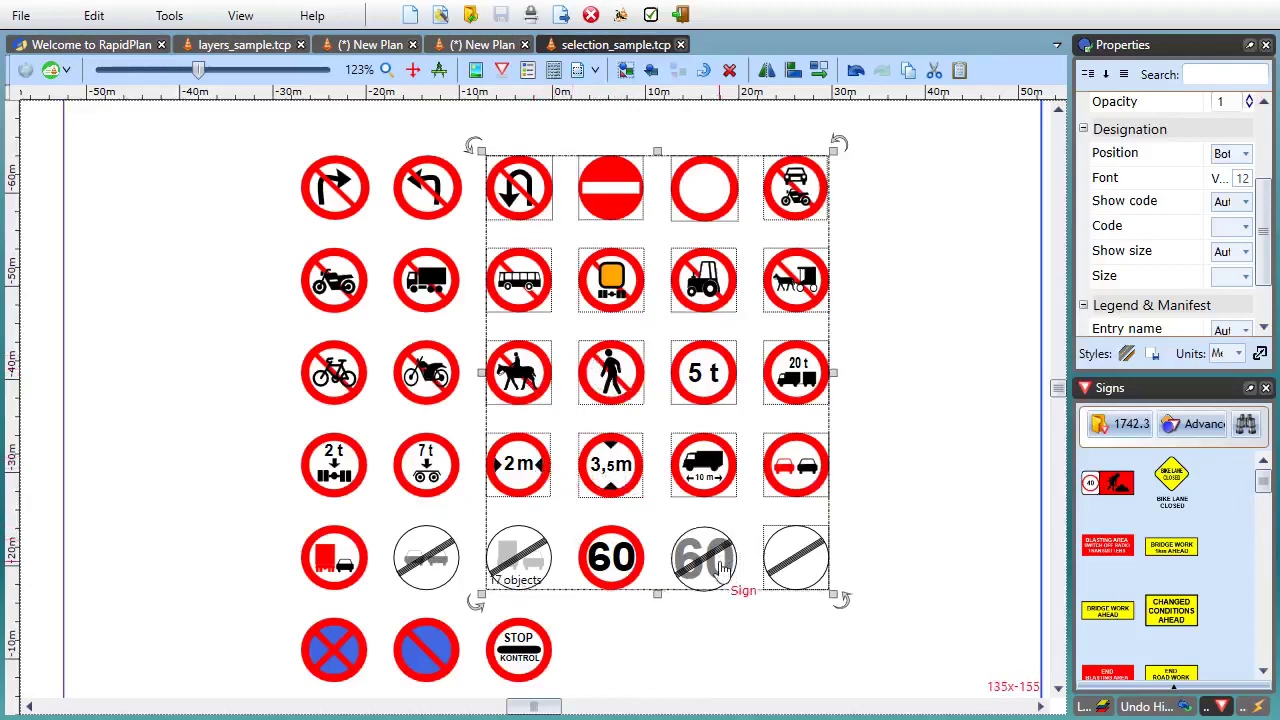
left_click(793, 560, "ctrl")
left_click(797, 487, "ctrl")
left_click(700, 485, "ctrl")
left_click(618, 476, "ctrl")
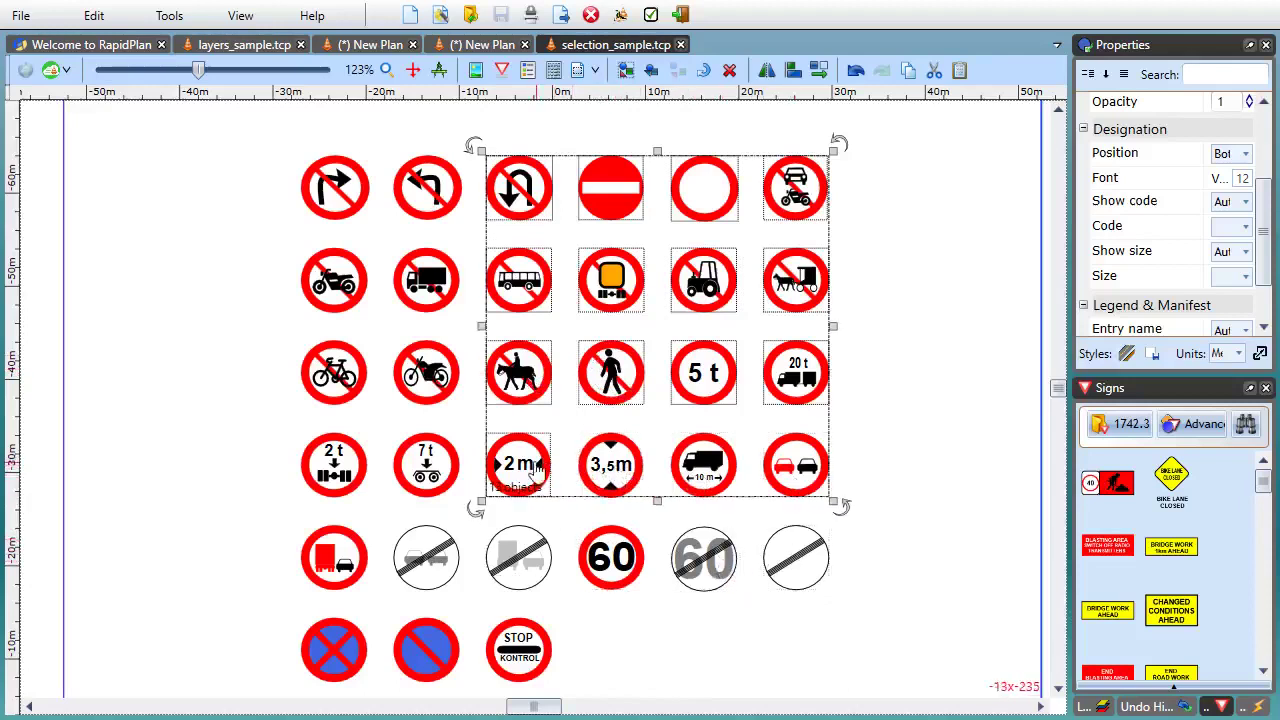
left_click(525, 474, "ctrl")
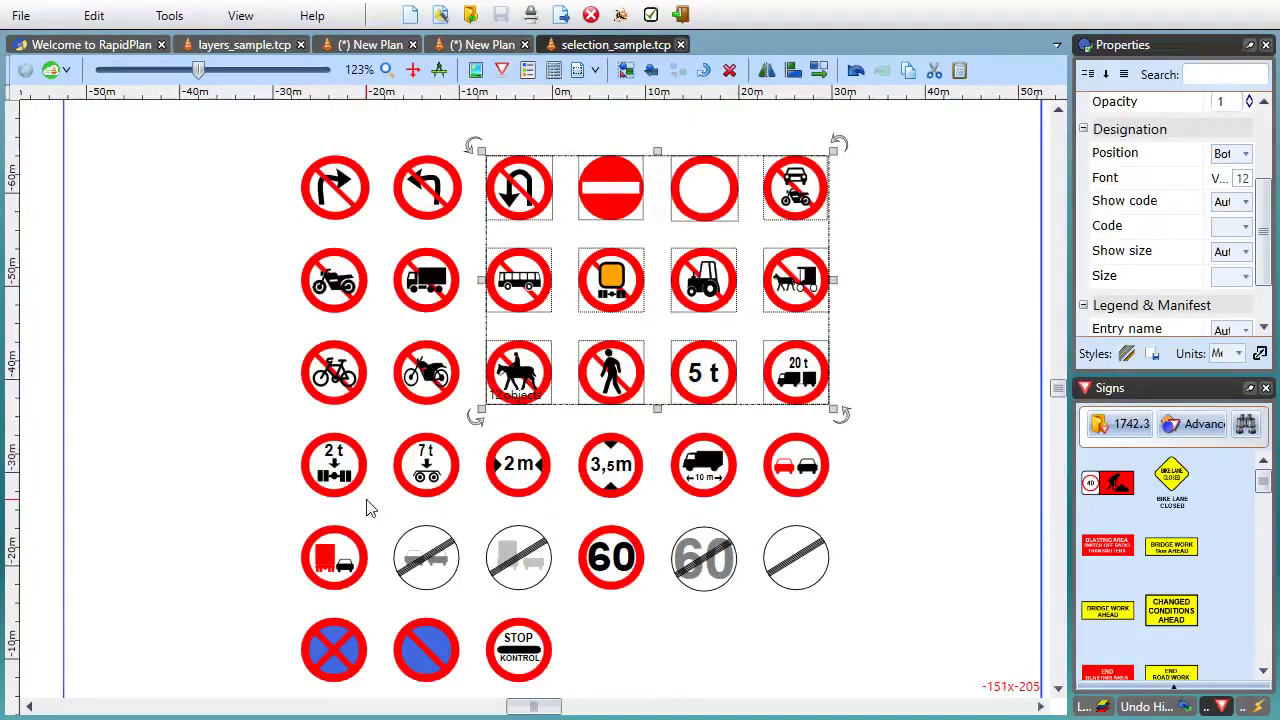
left_click(251, 631)
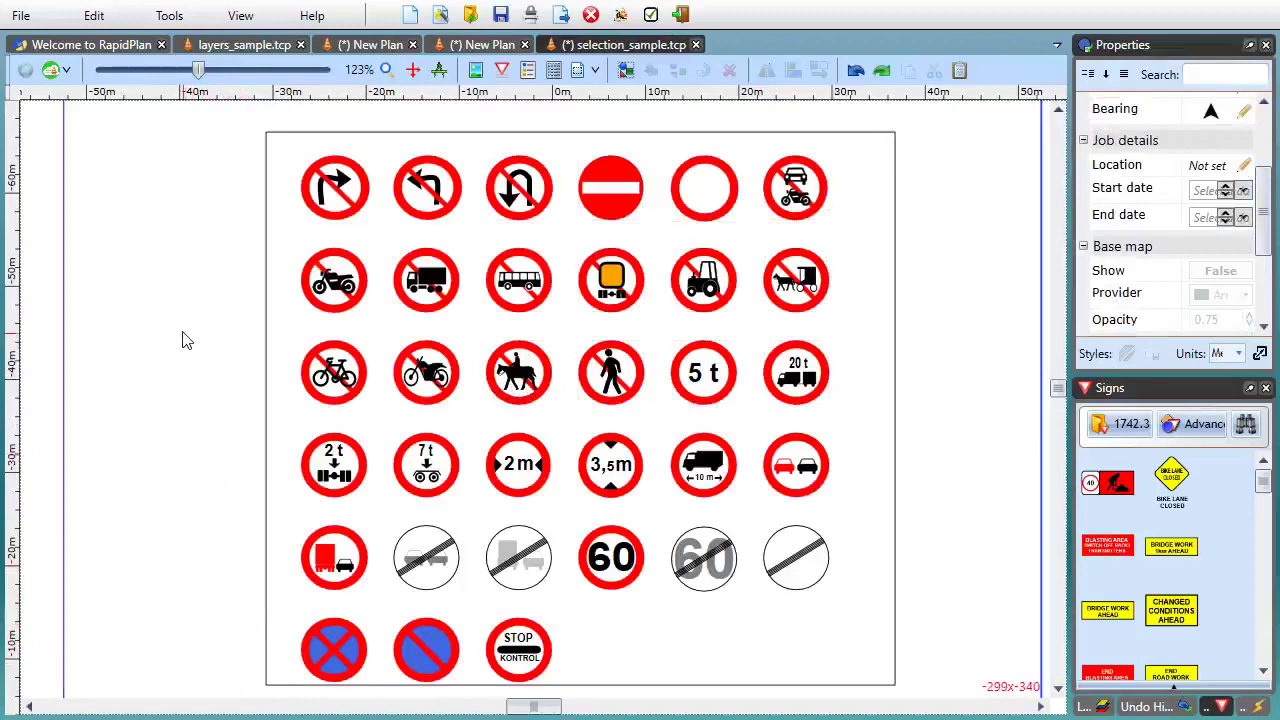
Select and slightly shift the white framing rectangle, then marquee-select the middle nine signs
left_click(286, 245)
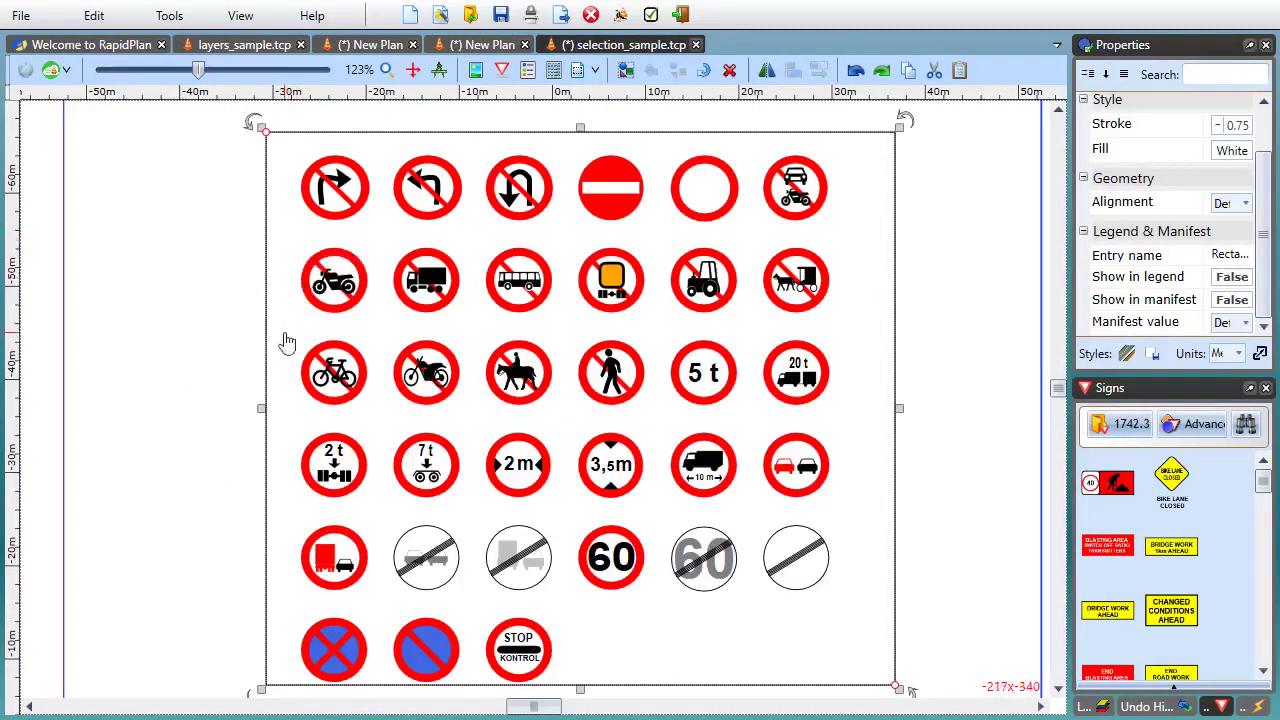
left_click(204, 308)
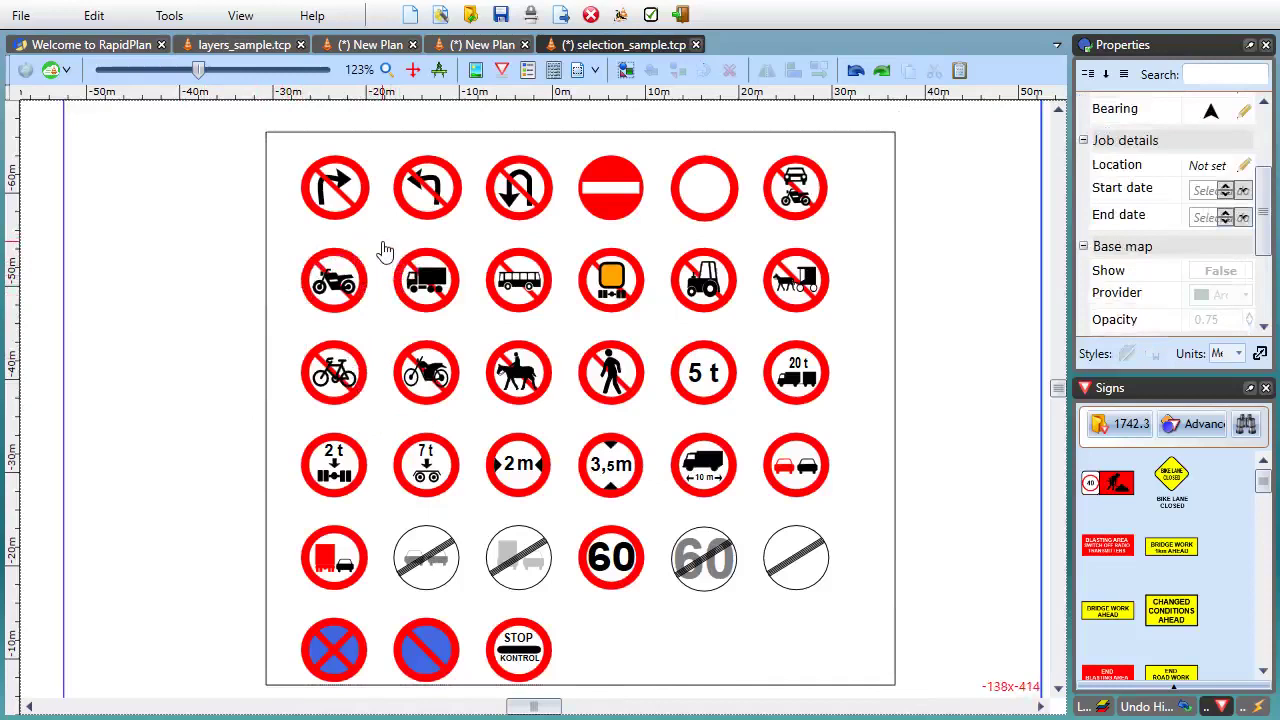
left_click_drag(382, 250, 382, 250)
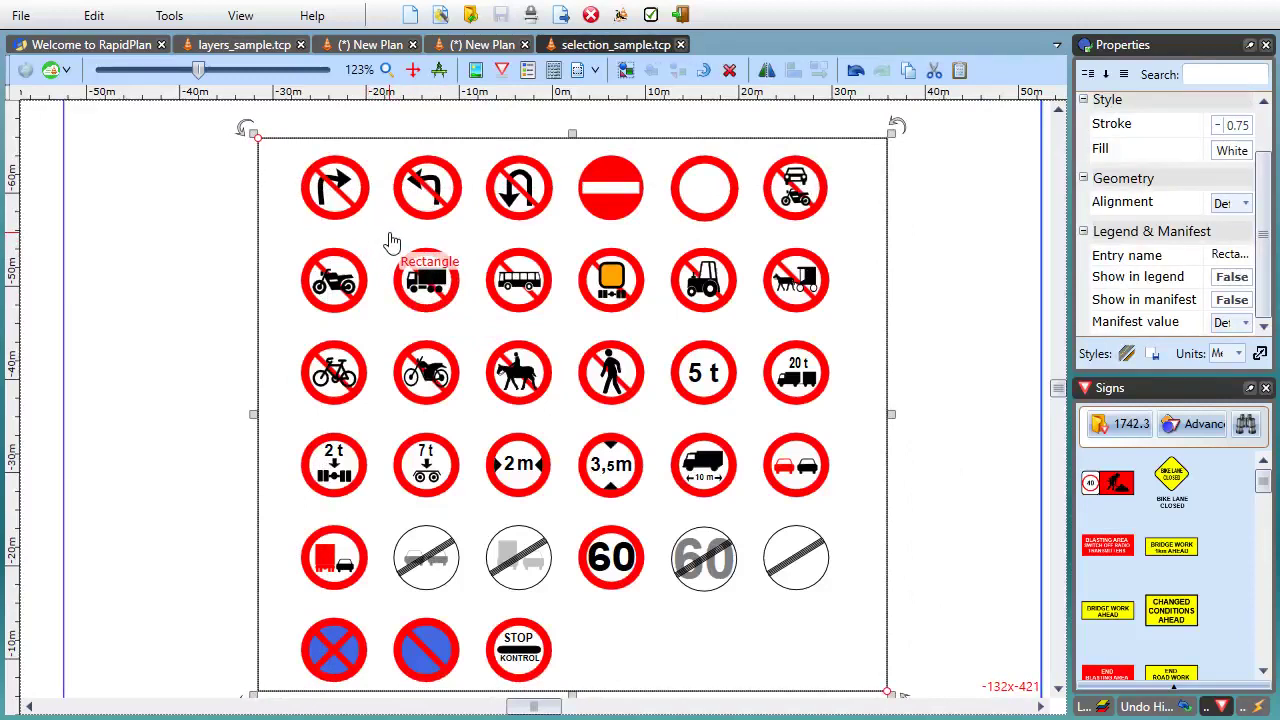
left_click(228, 252)
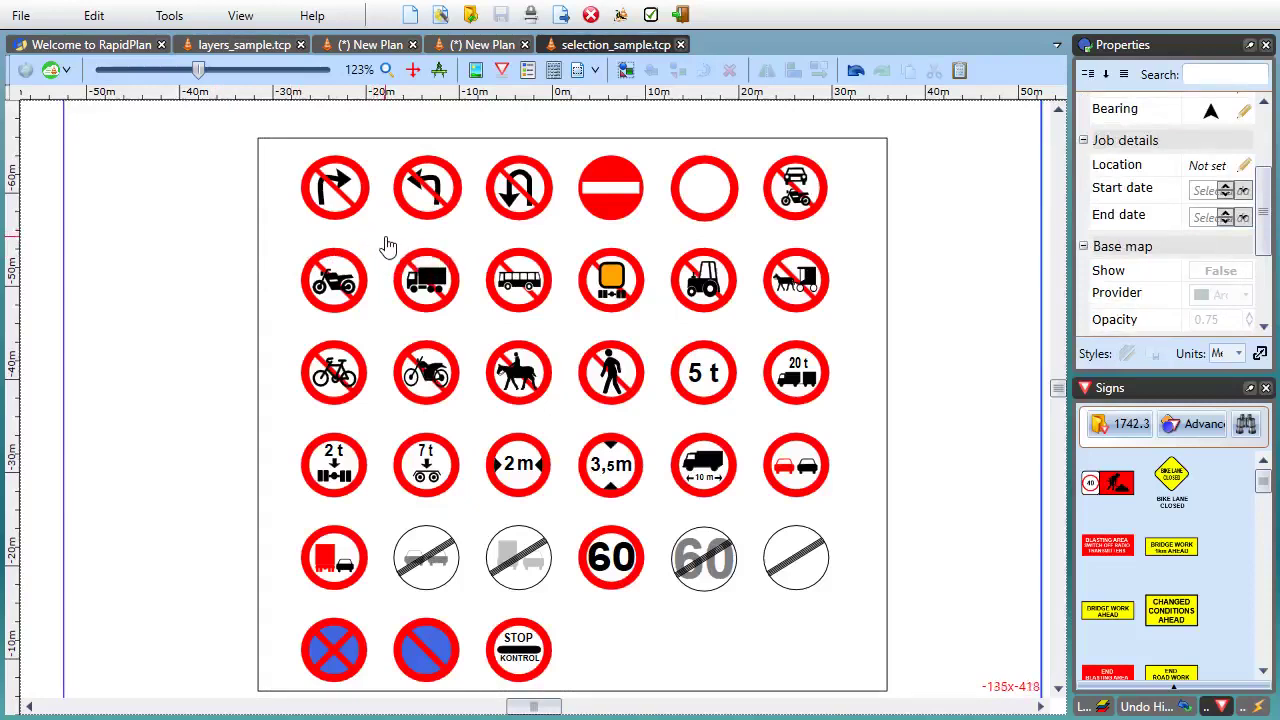
left_click_drag(381, 233, 660, 518)
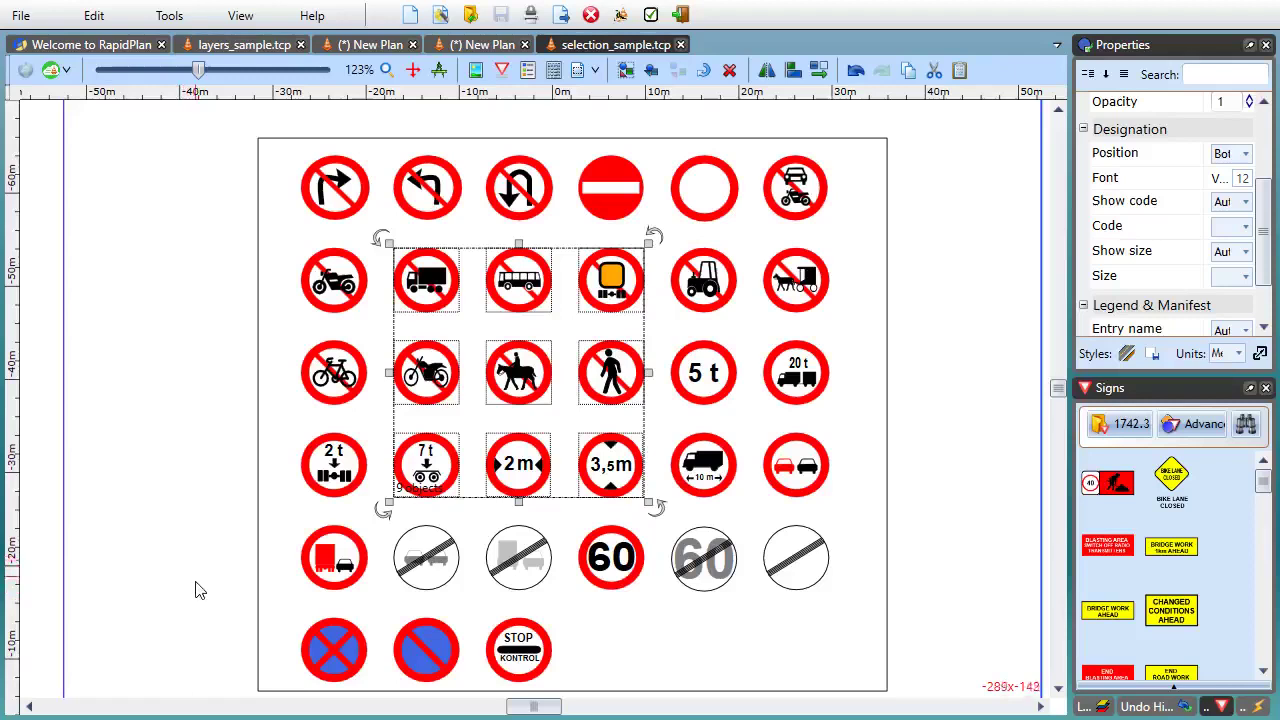
Drag selection areas over empty canvas to clear the nine-sign selection
left_click_drag(90, 333, 208, 480)
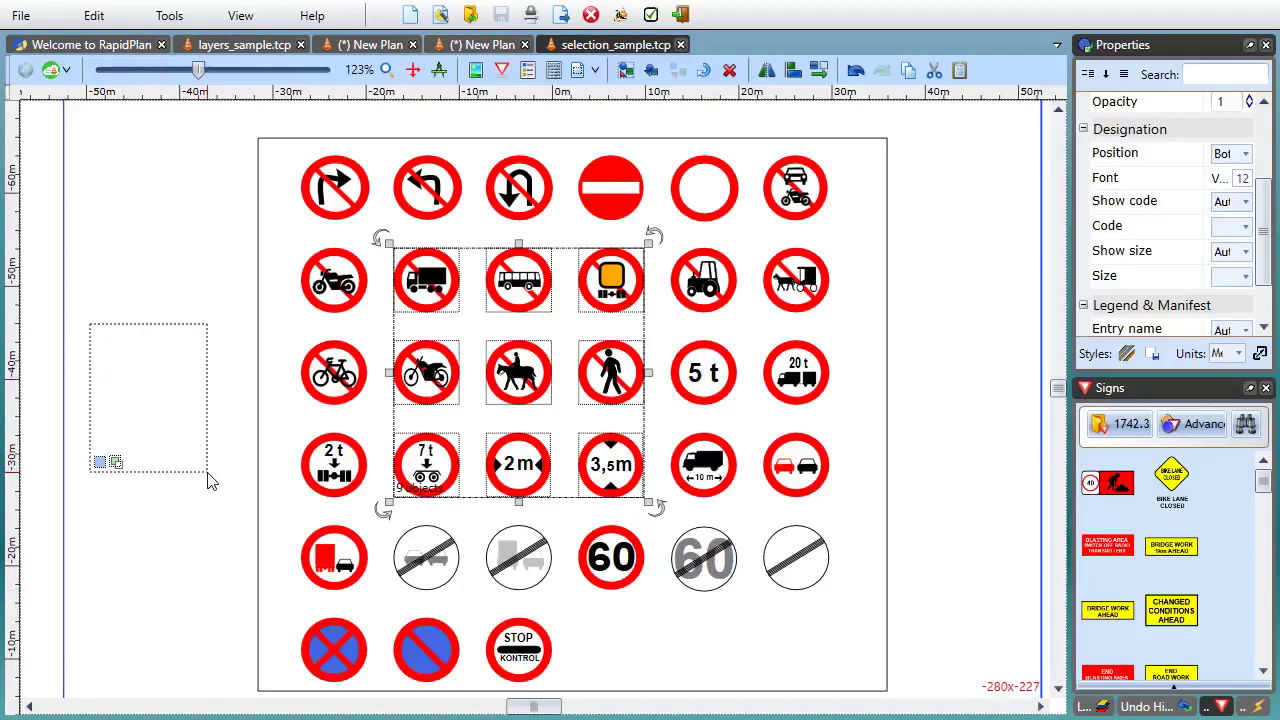
left_click_drag(208, 480, 242, 467)
left_click_drag(246, 476, 243, 478)
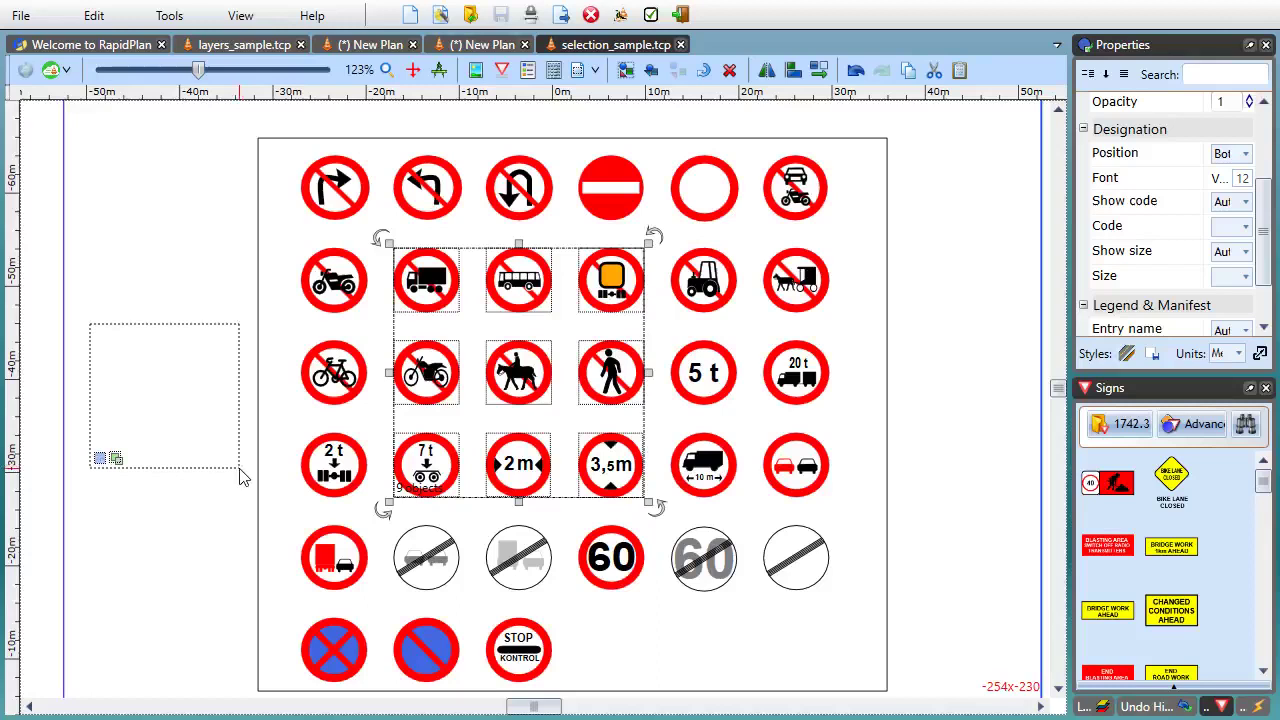
left_click_drag(240, 477, 240, 474)
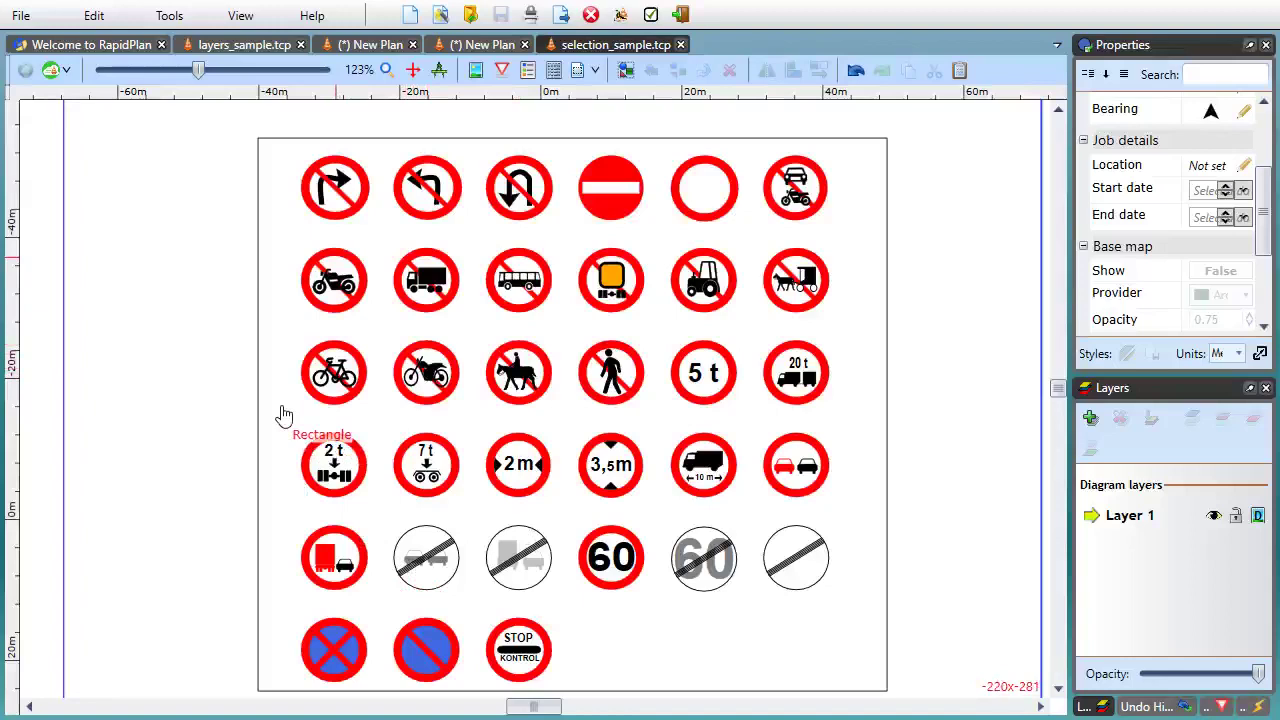
Switch to the layers_sample.tcp tab showing the five-layer road detour plan
left_click(243, 45)
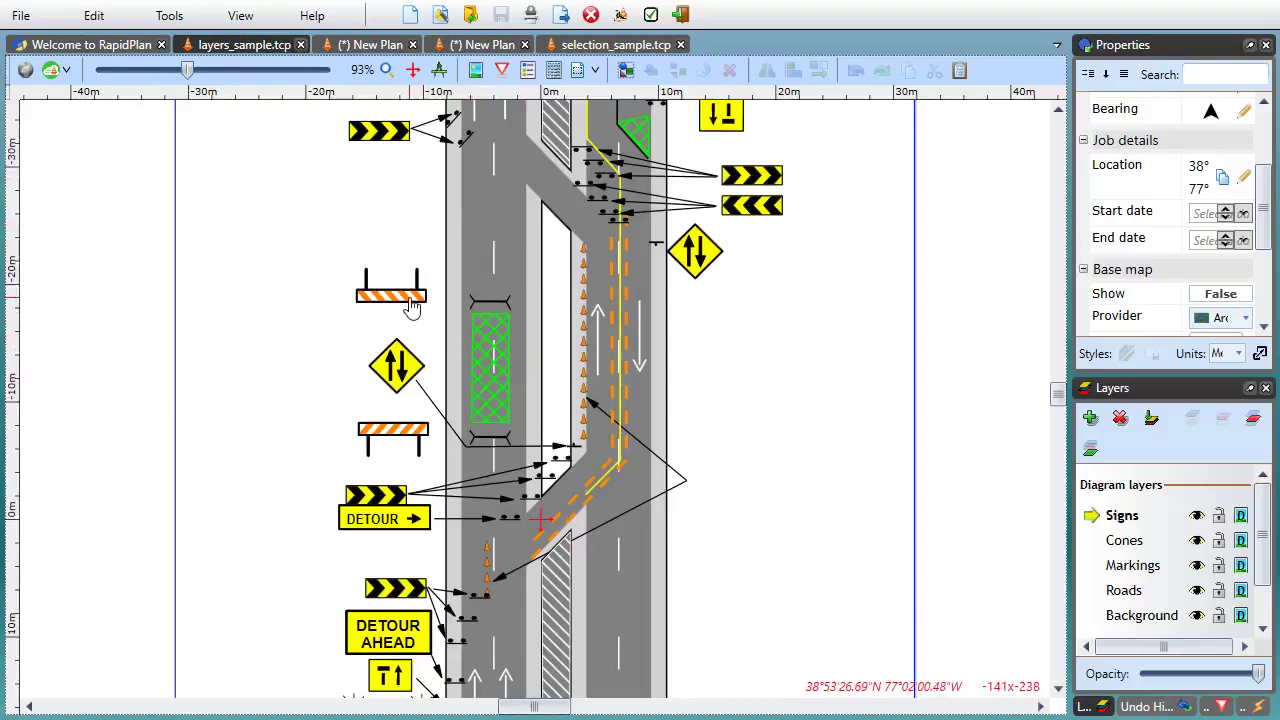
Select the work area, road and DETOUR sign to change the active layer, then create a new plan
left_click(489, 379)
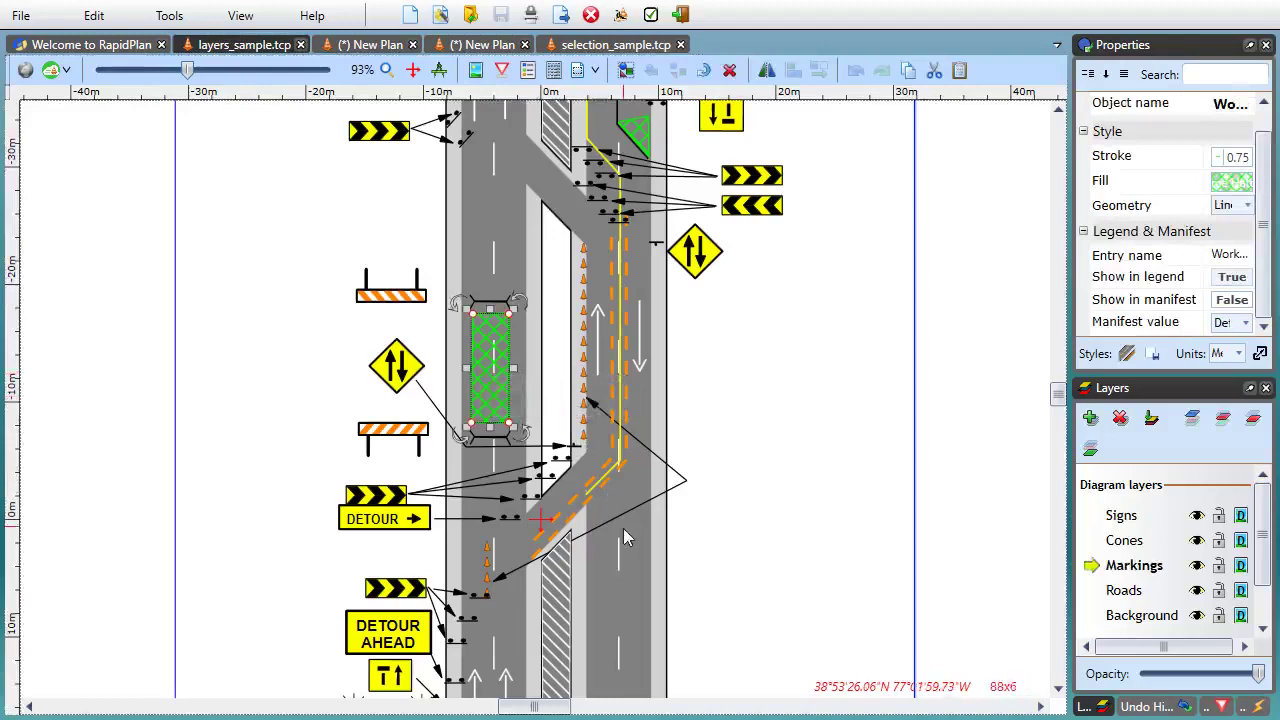
left_click(644, 547)
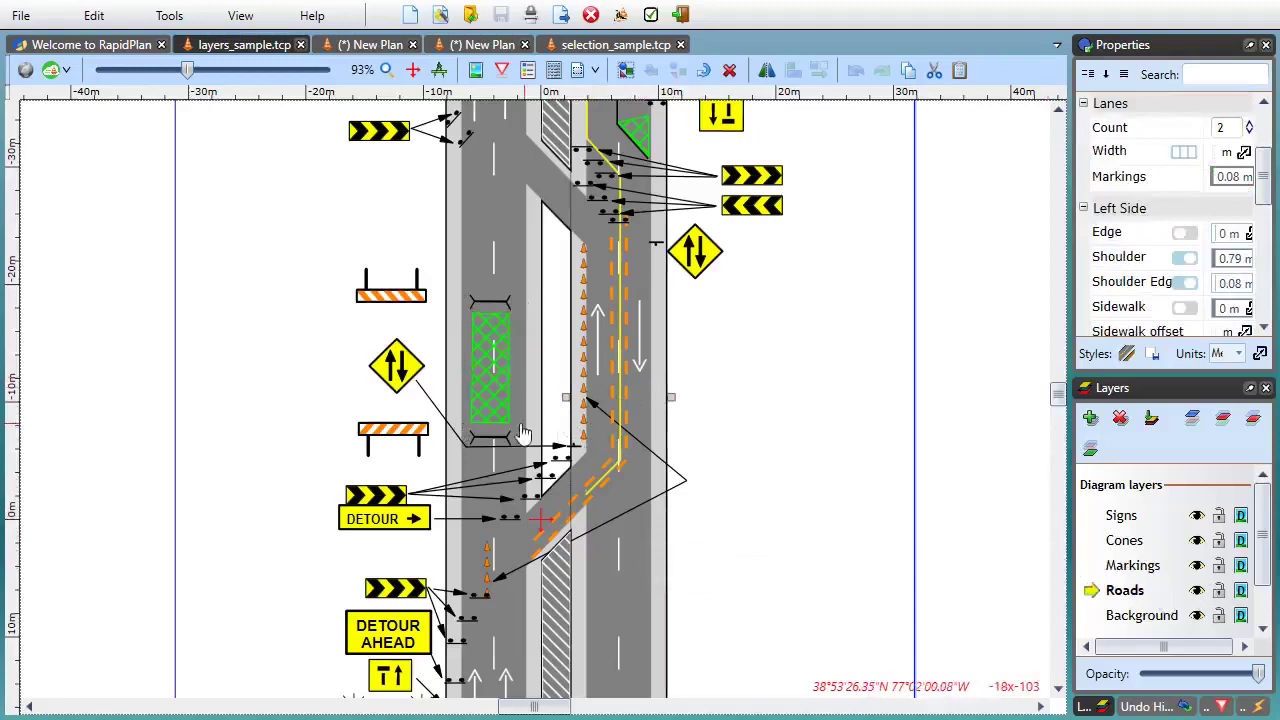
left_click(390, 522)
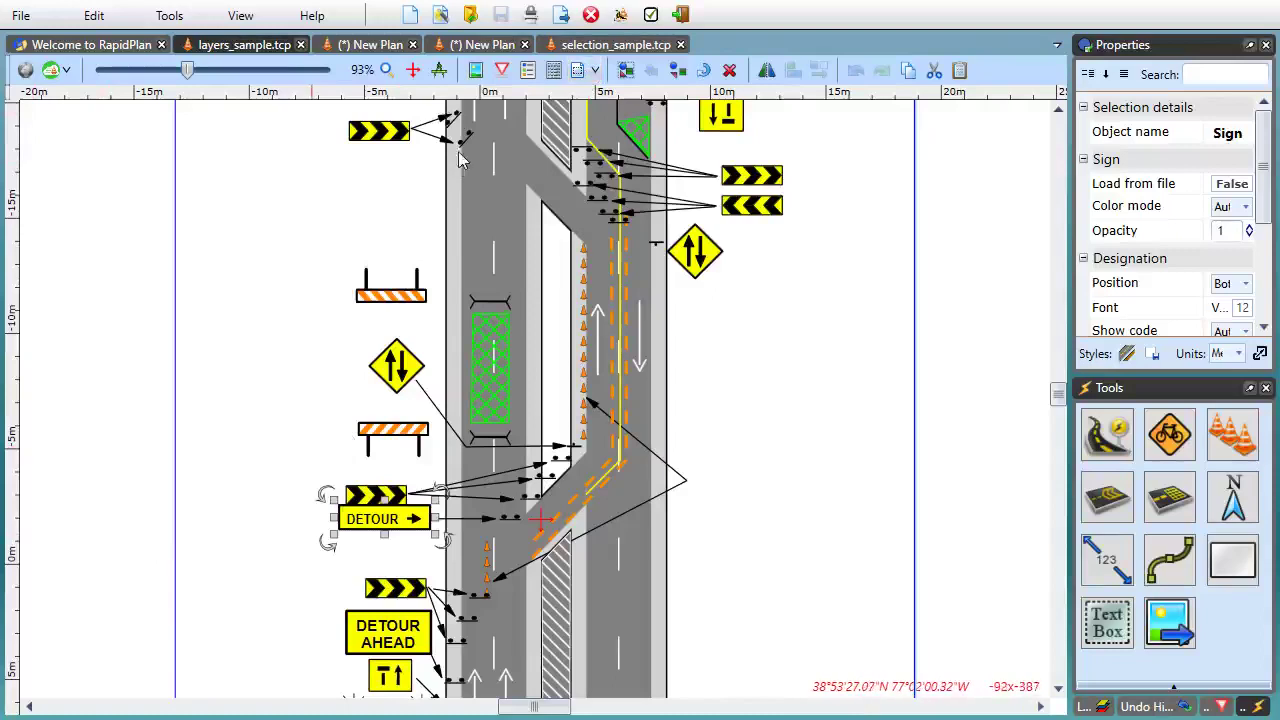
left_click(410, 14)
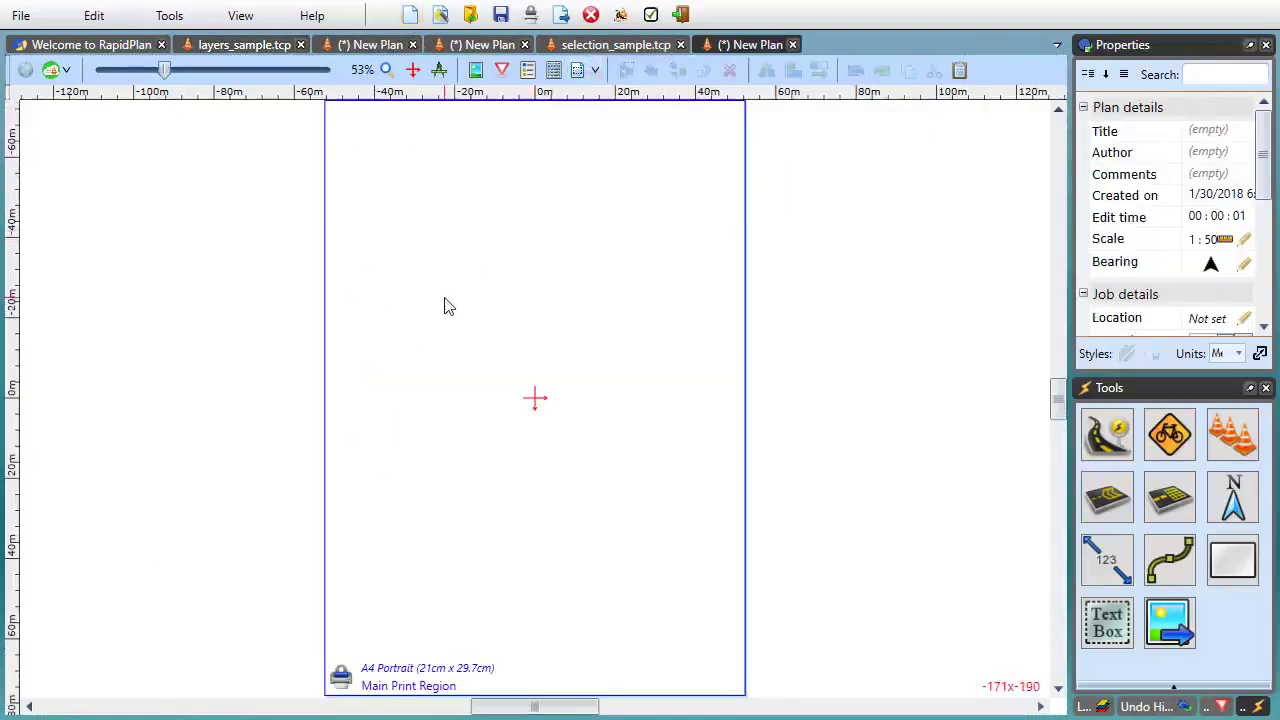
Draw a curved arrow-marked path from the upper left, bending partway down, to its lower end
scroll(512, 315, "up", 3)
middle_click_drag(517, 326, 566, 371)
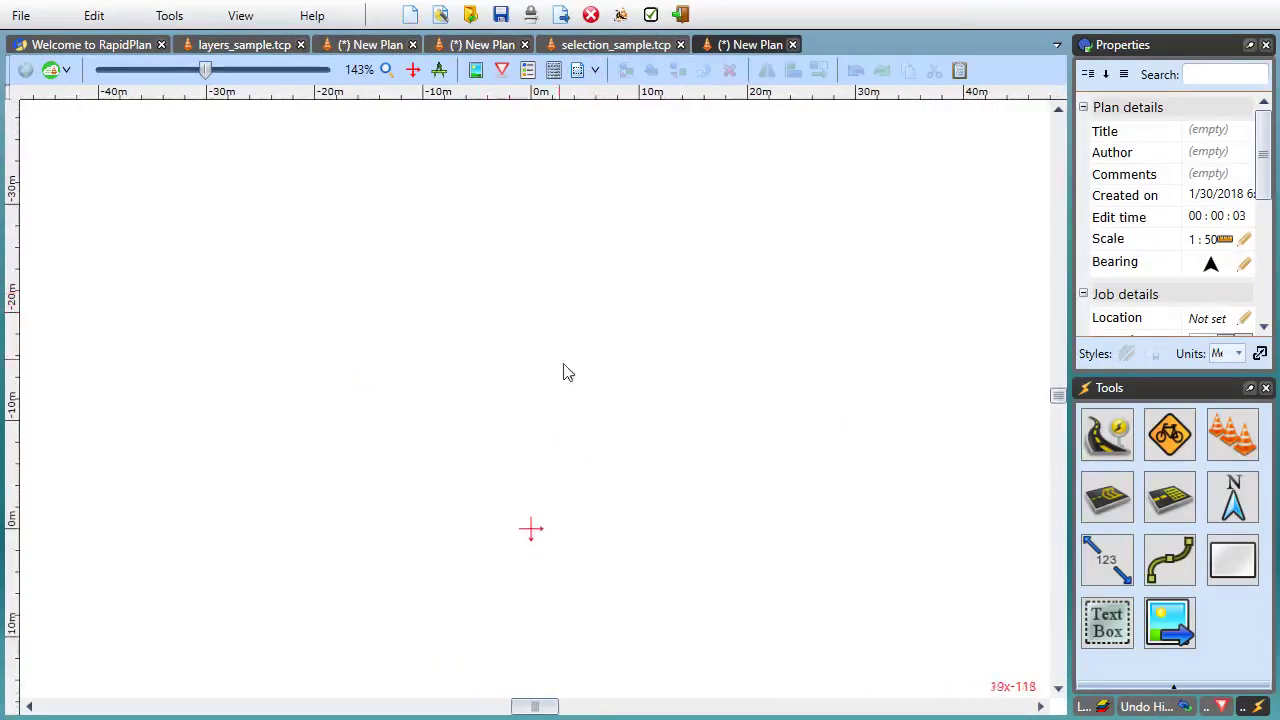
left_click(1183, 561)
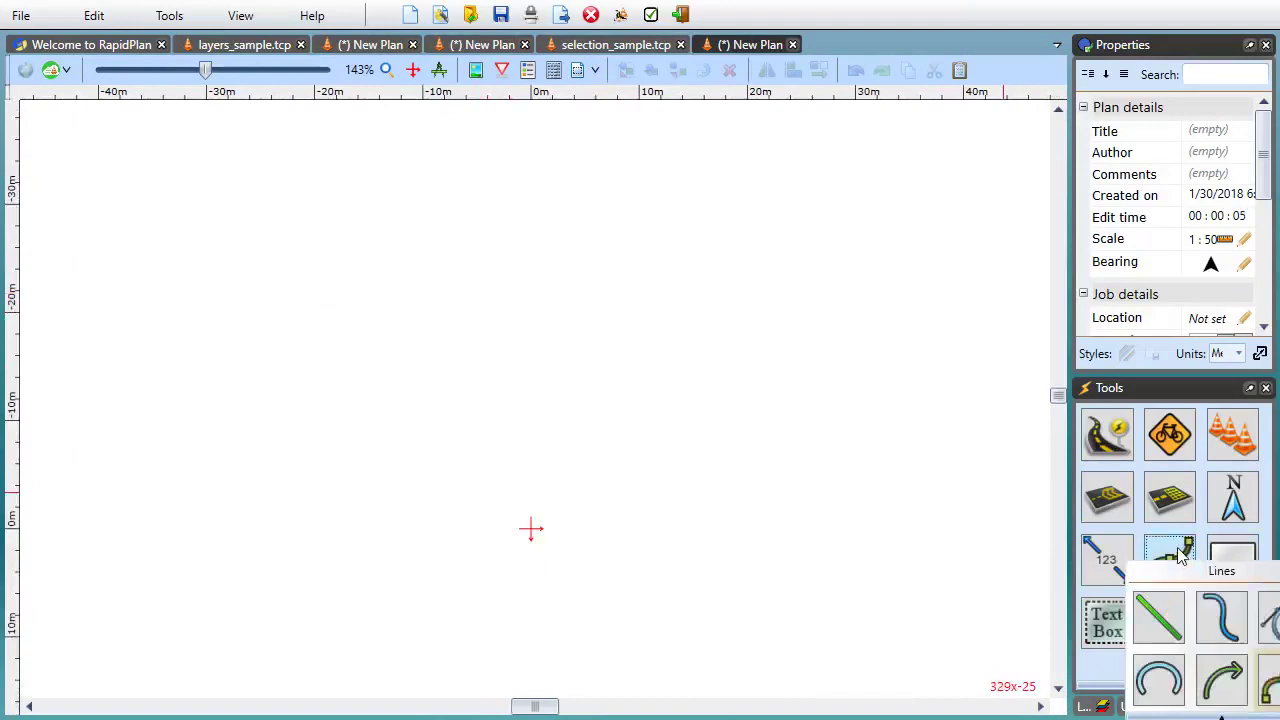
left_click(1221, 680)
left_click(238, 190)
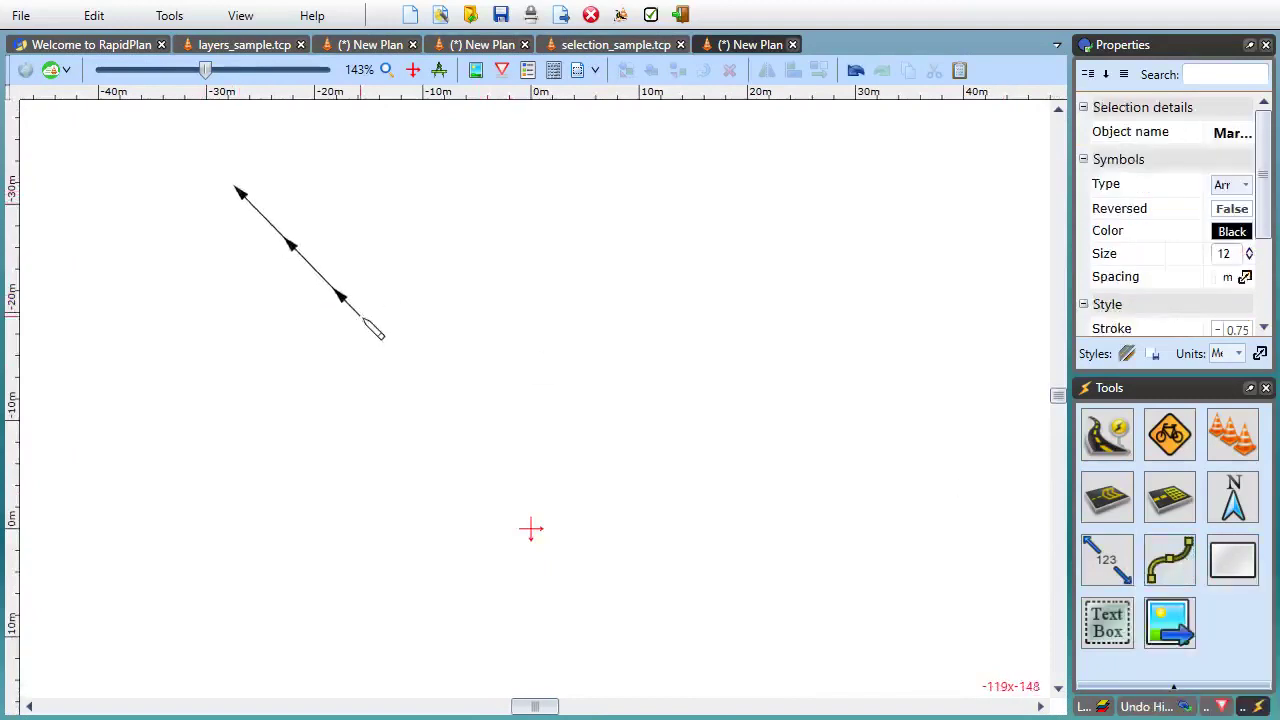
left_click(363, 318)
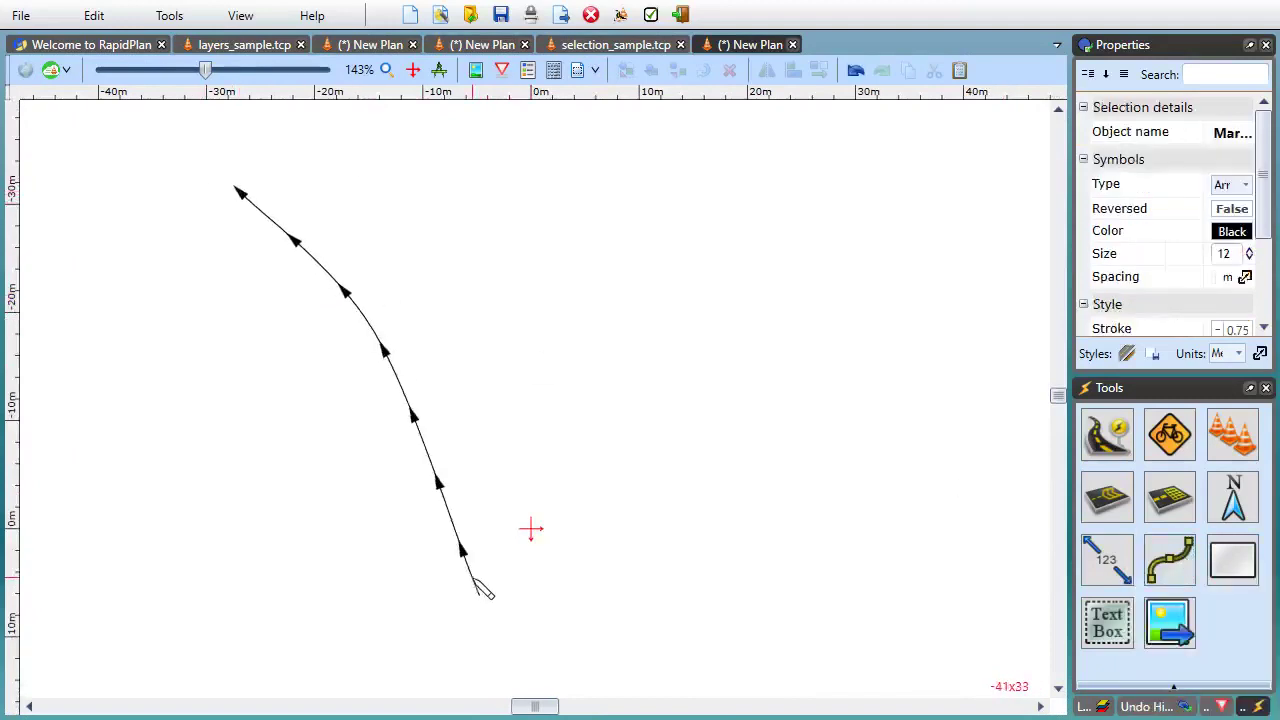
double_click(474, 579)
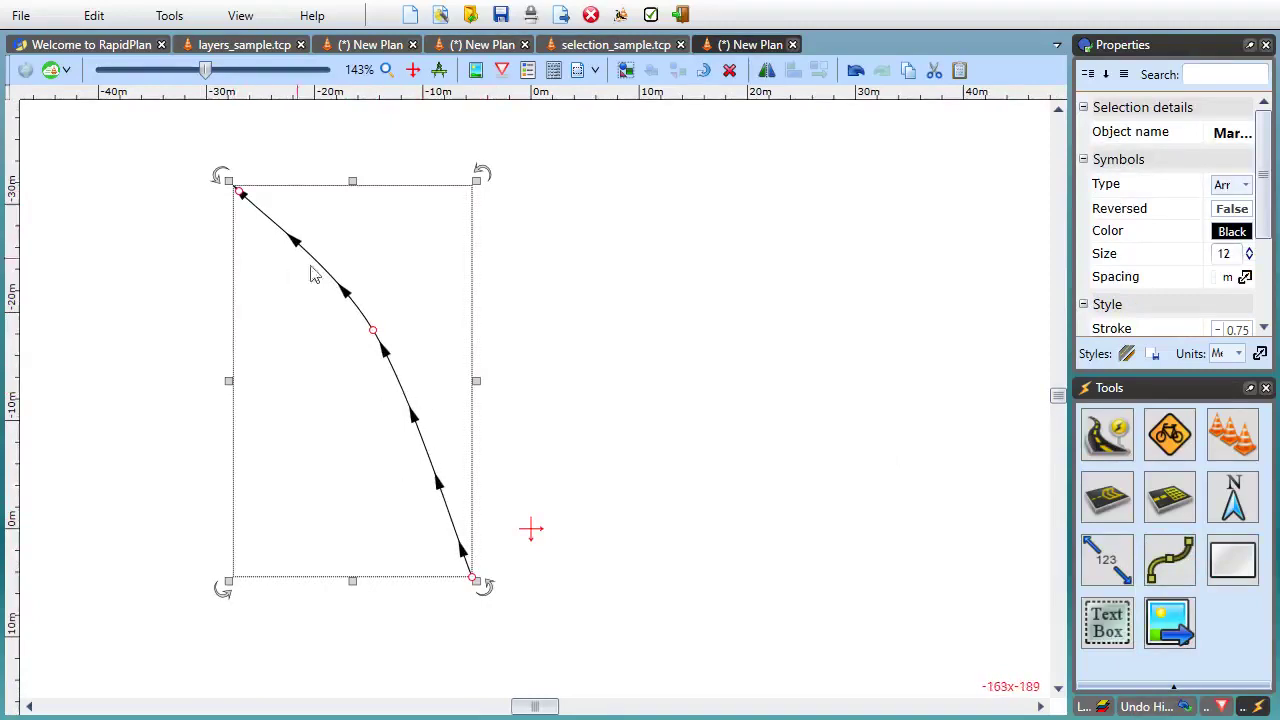
Float the Properties panel and switch the path's Symbols Type from Arrow to Double Arrow
left_click_drag(1112, 45, 797, 99)
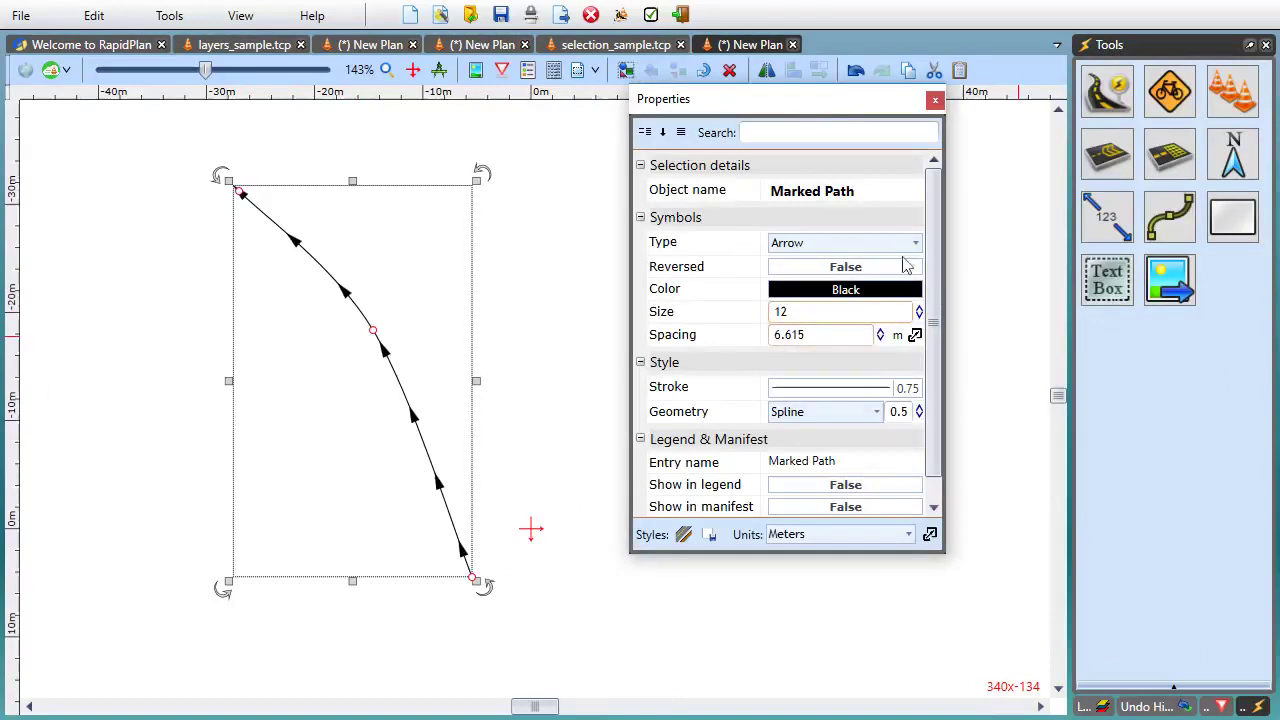
left_click(916, 246)
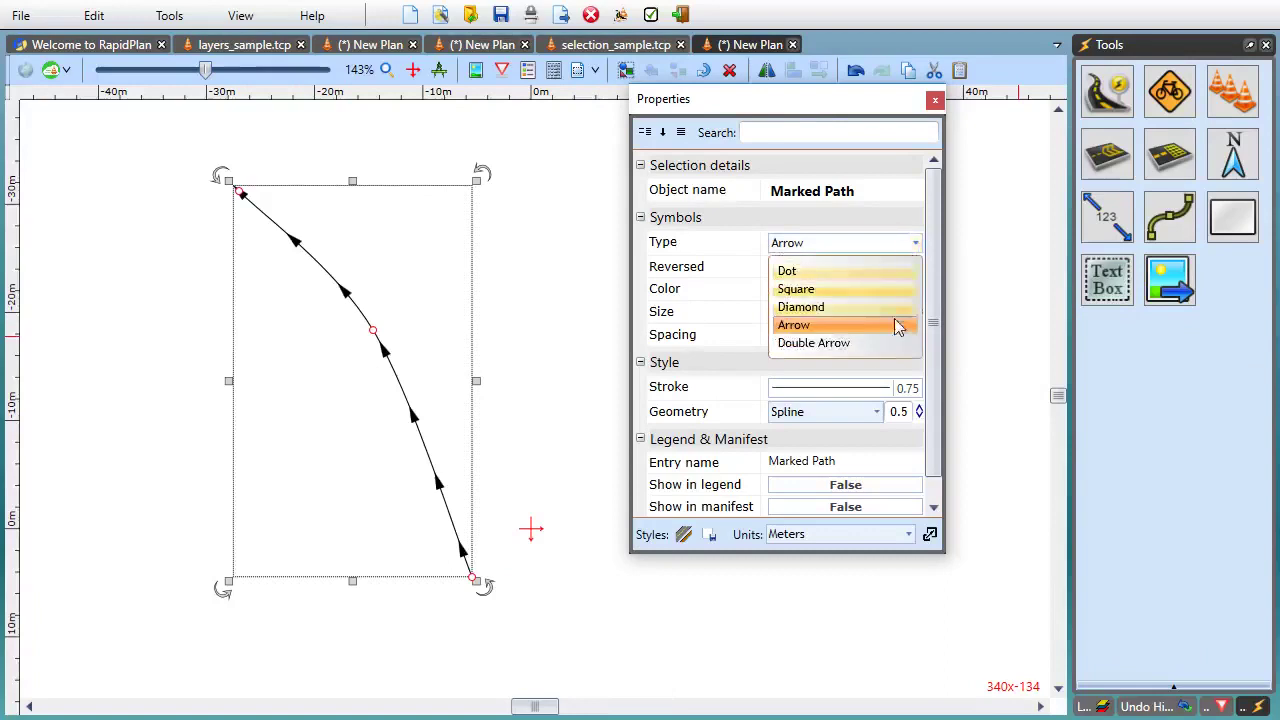
left_click(808, 344)
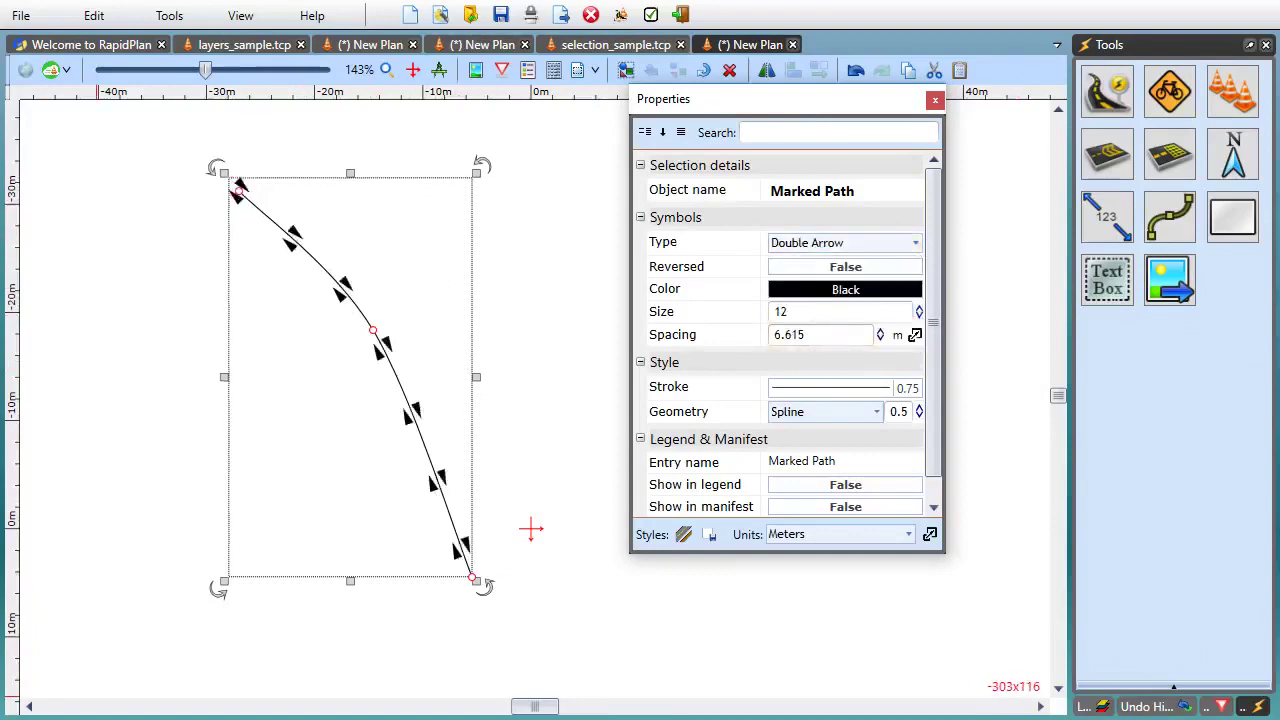
scroll(349, 535, "down", 5)
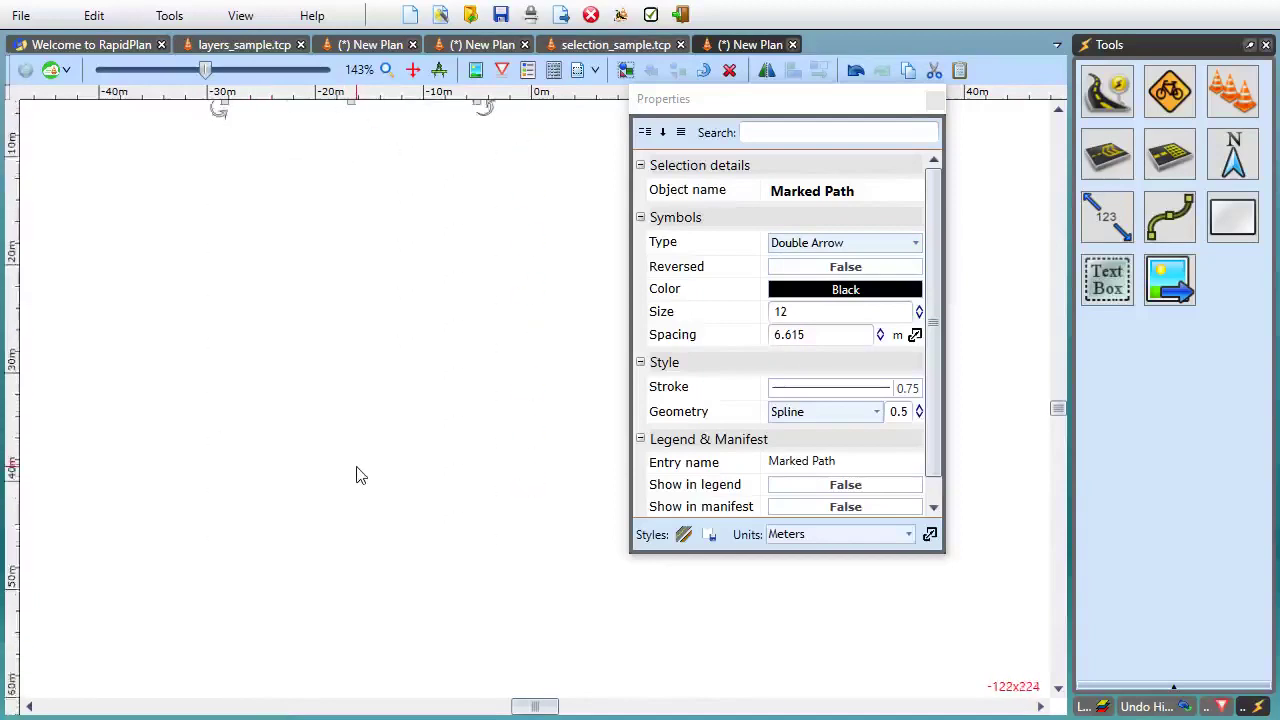
Draw a grey rectangular Road Region with shoulders and sidewalks on the plan
mouse_move(1100, 95)
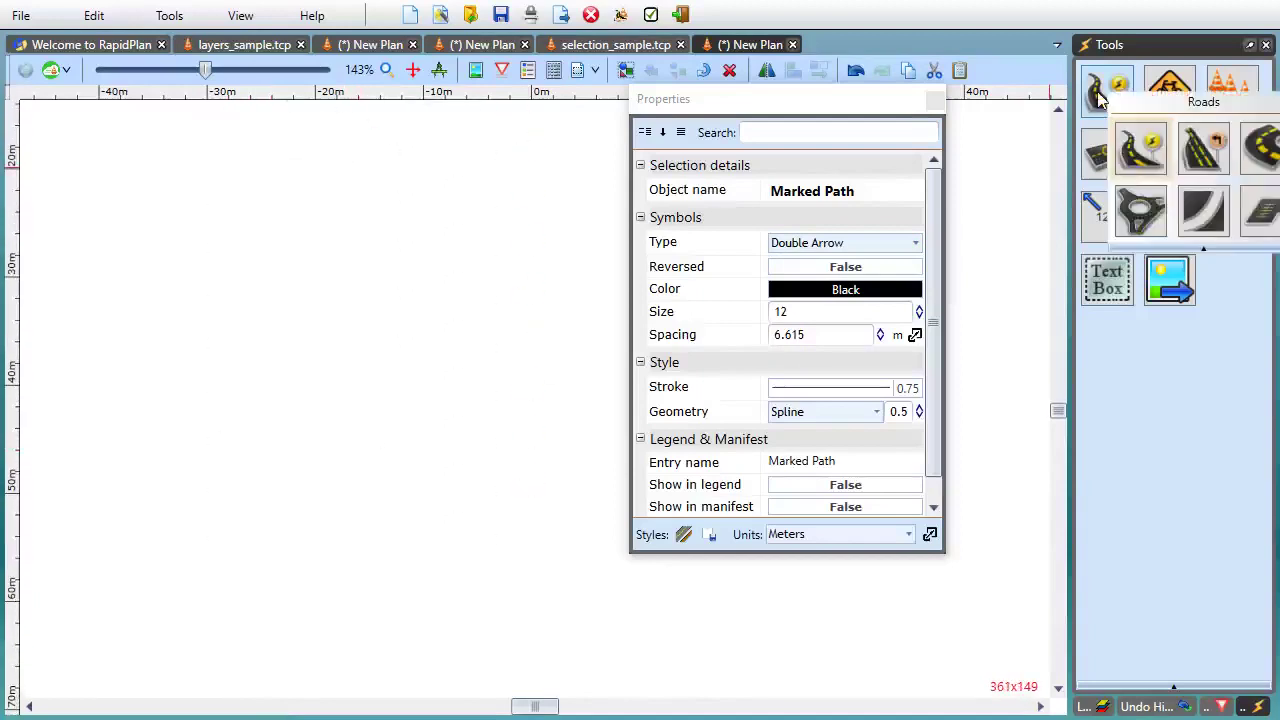
left_click(1250, 208)
mouse_move(112, 240)
left_mouse_down()
mouse_move(570, 246)
mouse_move(571, 492)
mouse_move(163, 496)
mouse_move(112, 480)
mouse_move(149, 523)
left_mouse_up()
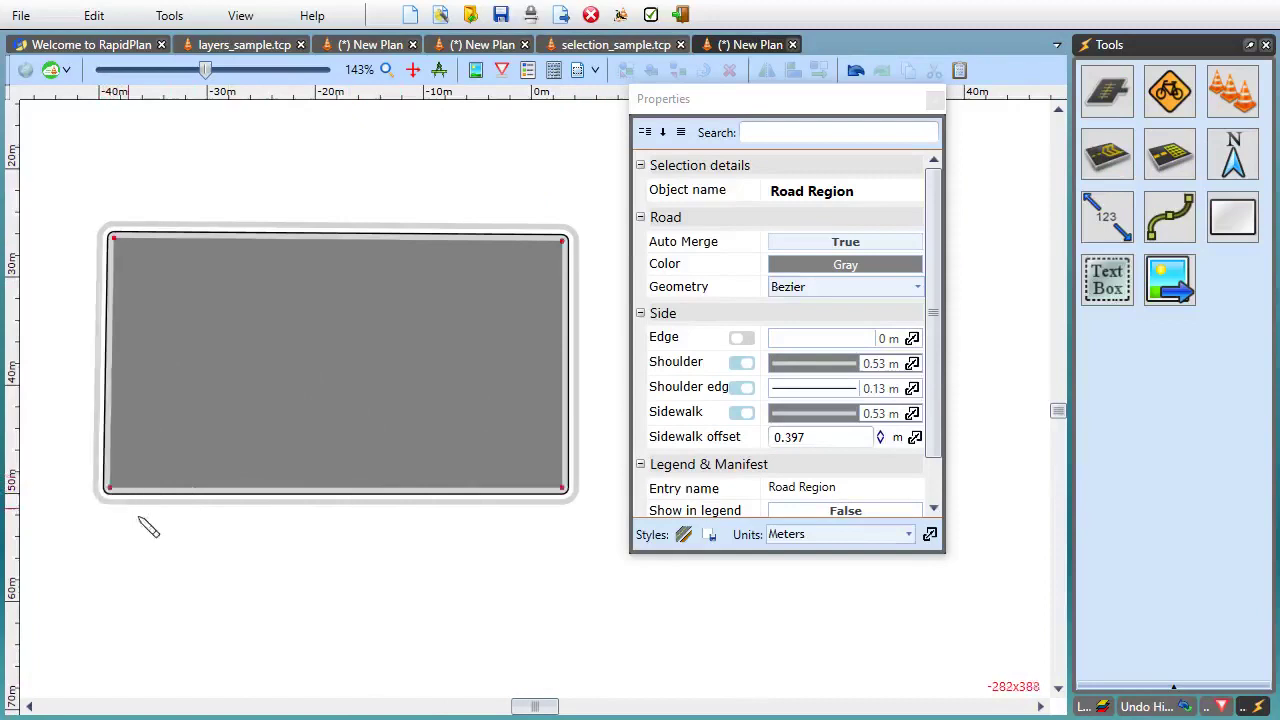
left_click(398, 488)
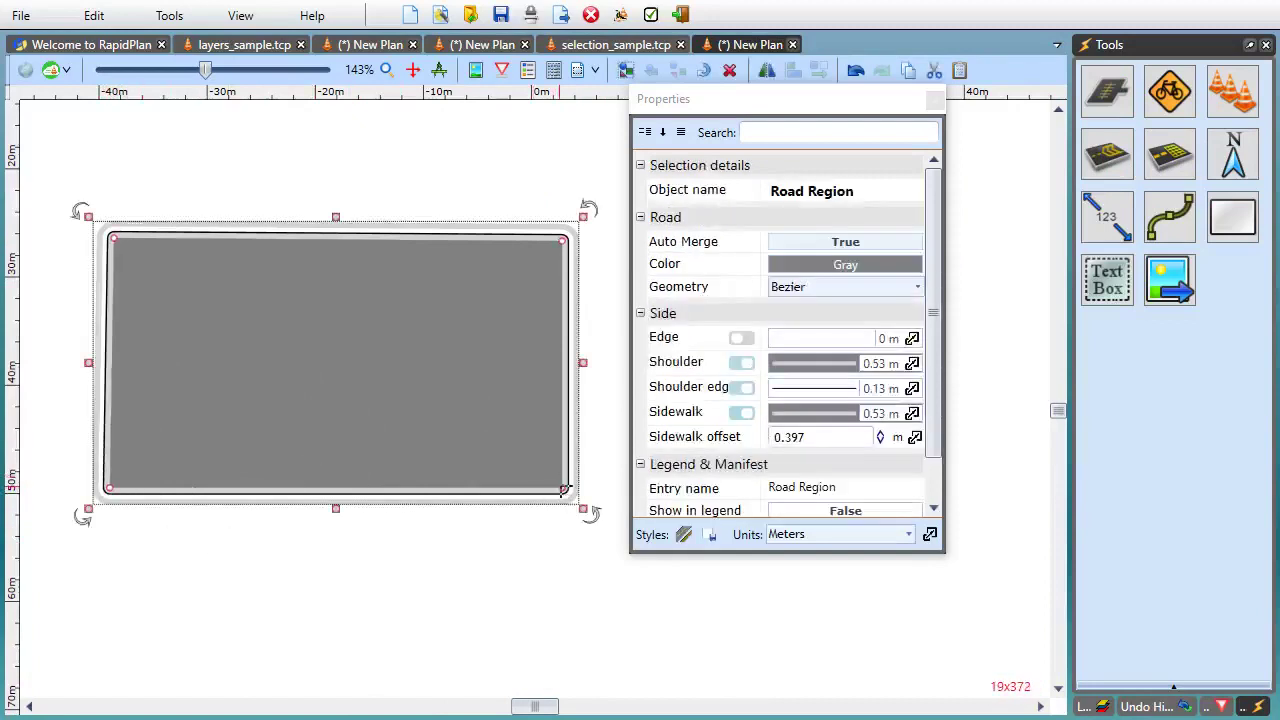
Bend the Road Region's bottom edge into a downward curve from its bottom-right corner
left_click_drag(564, 489, 324, 643)
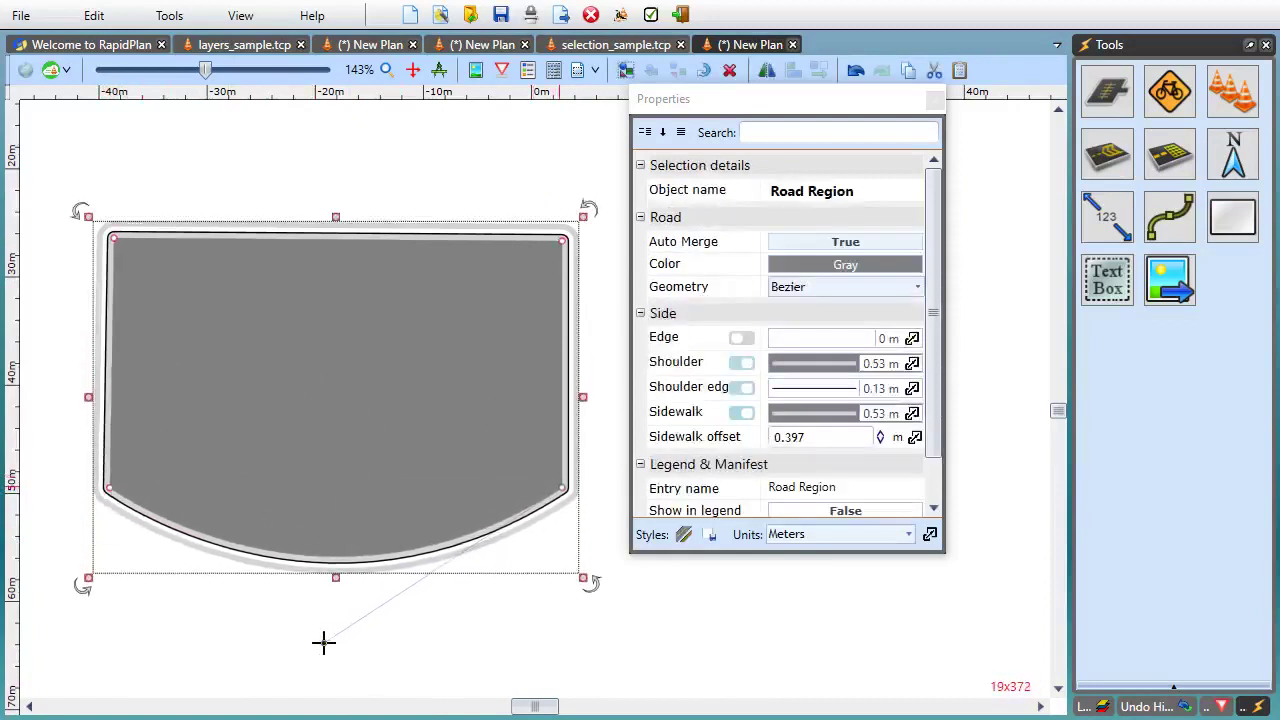
scroll(455, 587, "down", 3)
scroll(455, 582, "up", 2)
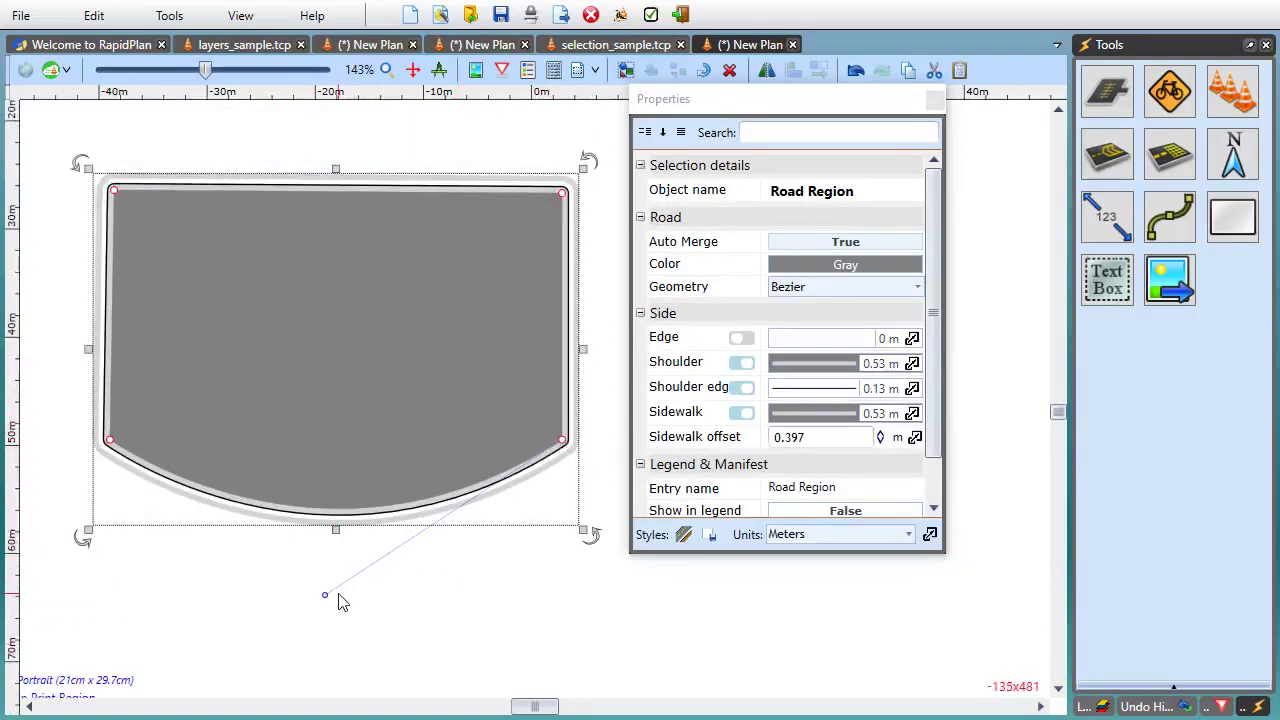
left_click_drag(325, 596, 332, 600)
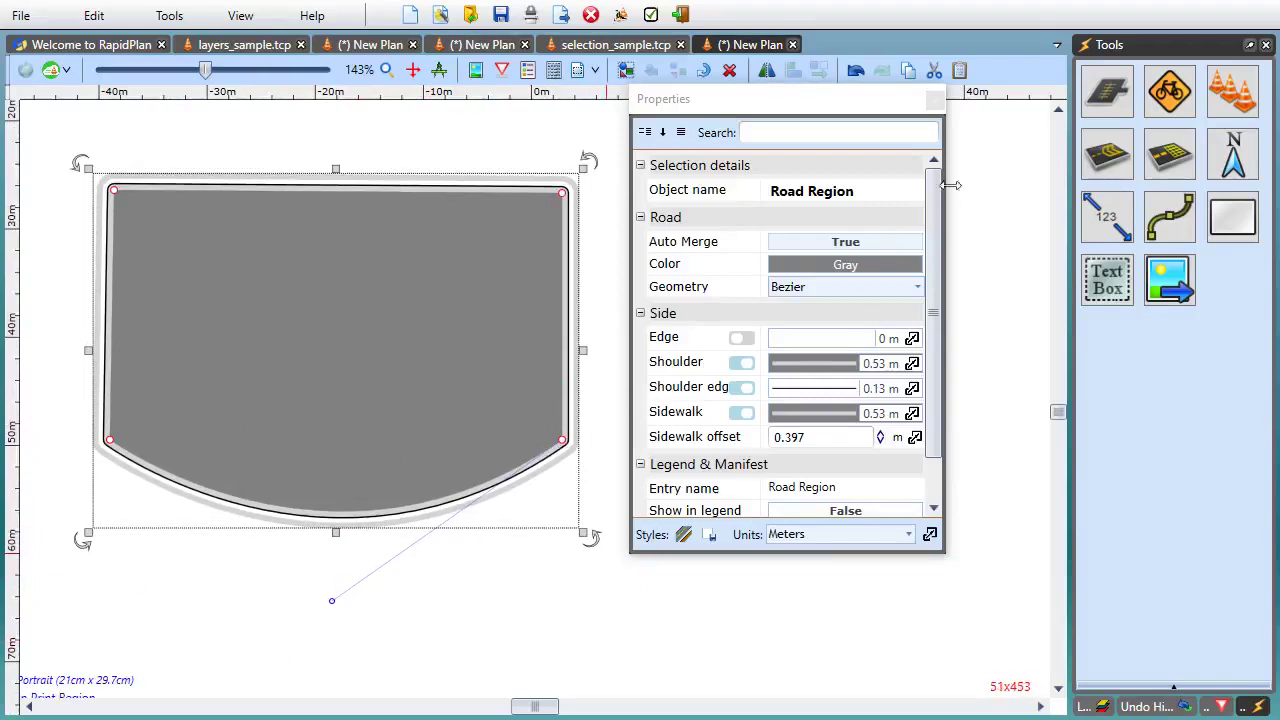
Draw two straight roads from lower right and lower left up into the Road Region
left_click(1113, 95)
left_click(1128, 141)
scroll(523, 526, "down", 3)
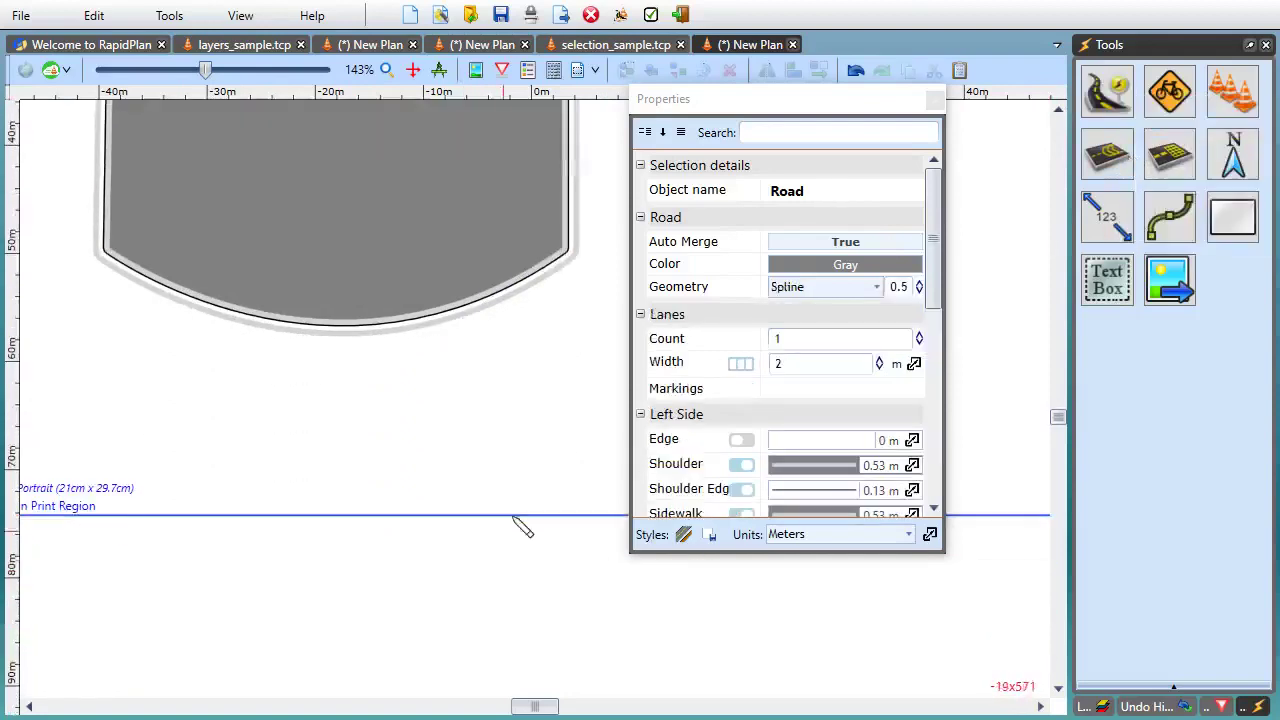
mouse_move(530, 460)
left_mouse_down()
mouse_move(434, 249)
mouse_move(451, 237)
left_mouse_up()
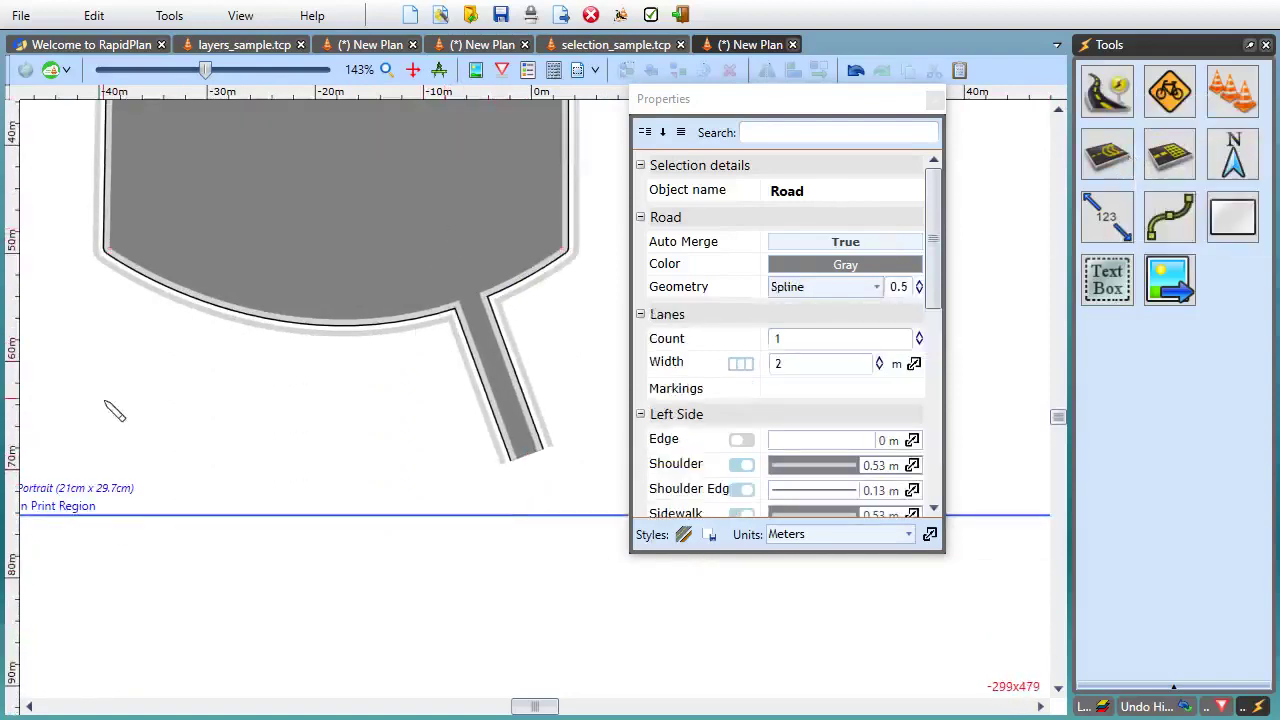
left_click_drag(128, 447, 260, 236)
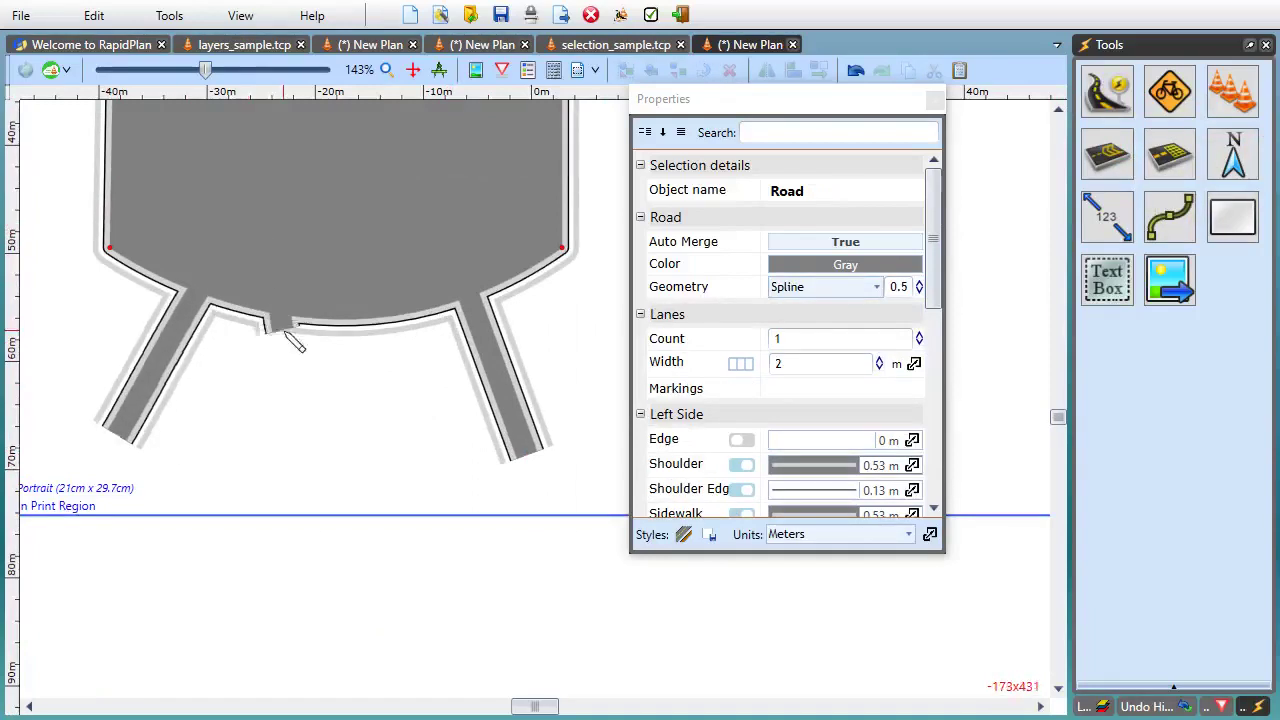
scroll(354, 441, "up", 3)
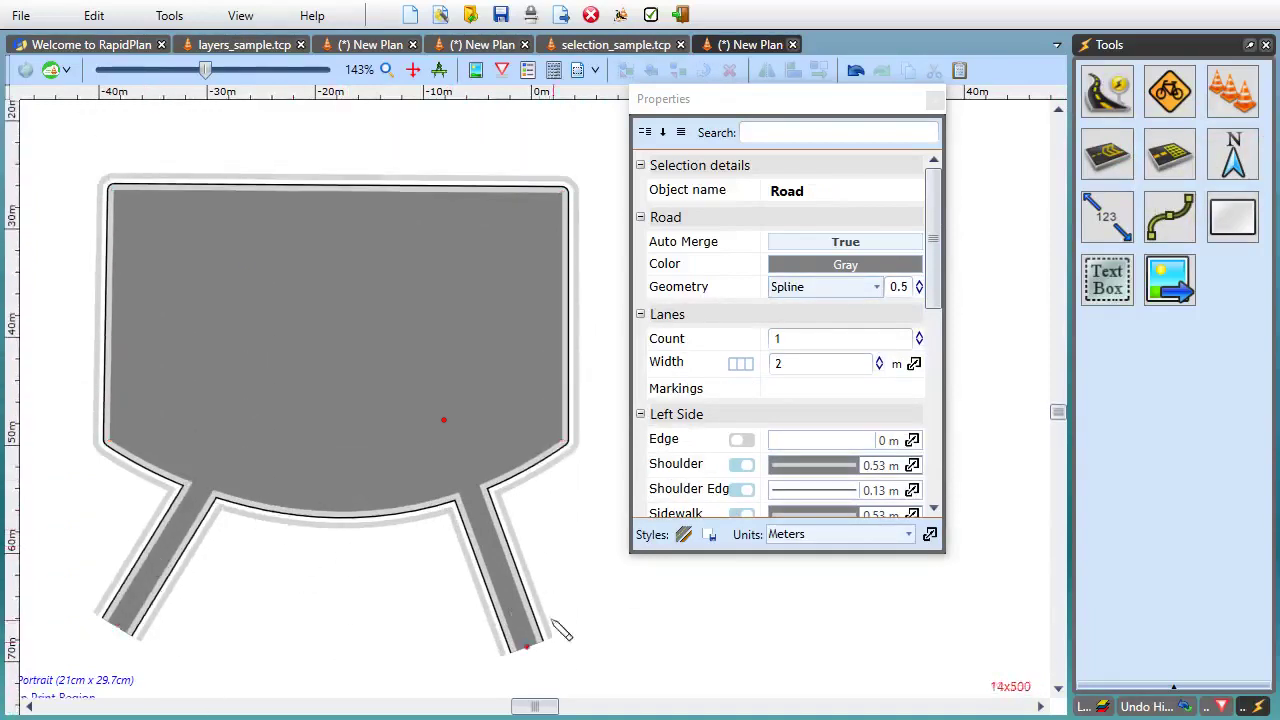
left_click(562, 596)
Select the right road branch and set its first Road End to Cul-de-sac
scroll(557, 565, "down", 2)
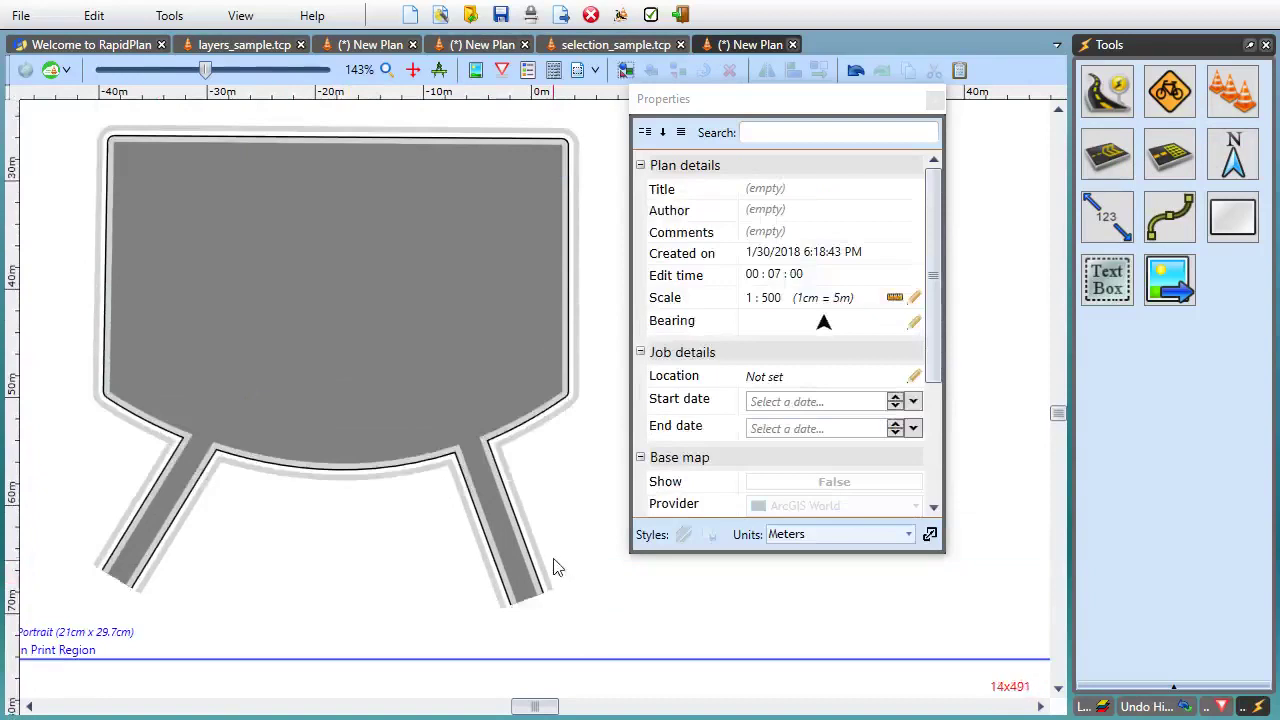
left_click(528, 457)
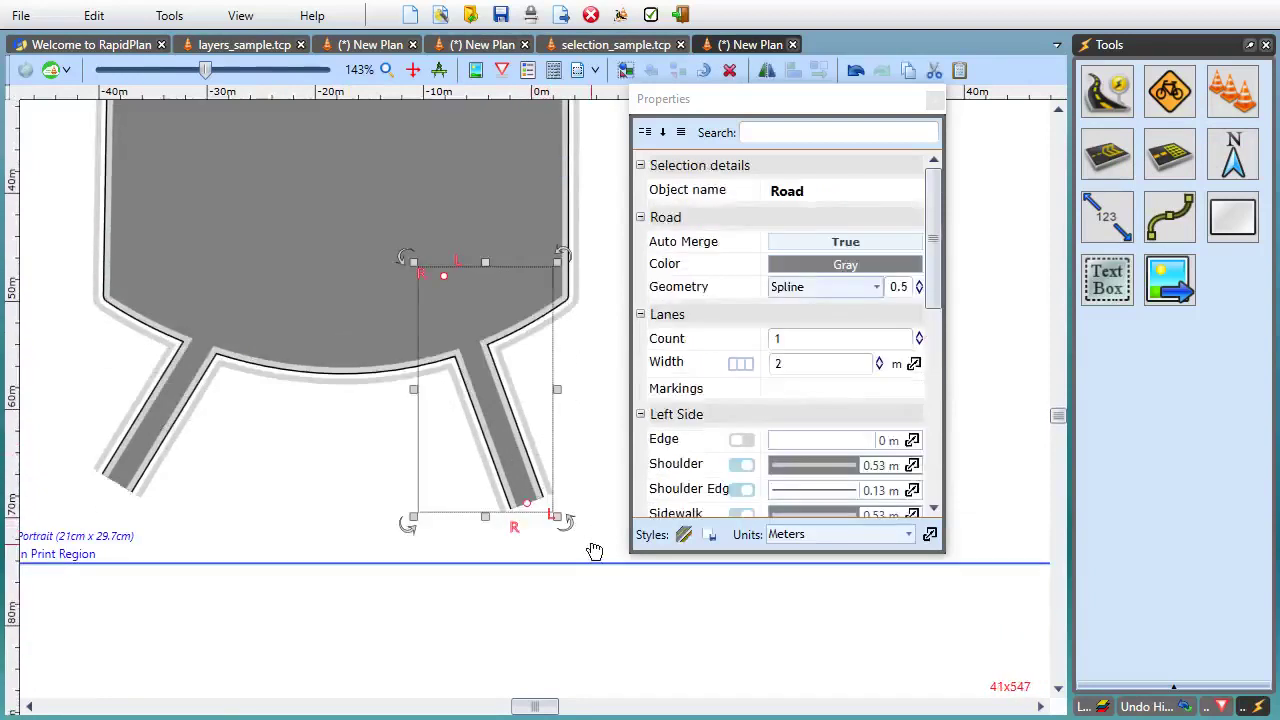
middle_click_drag(591, 551, 369, 443)
scroll(266, 452, "up", 5)
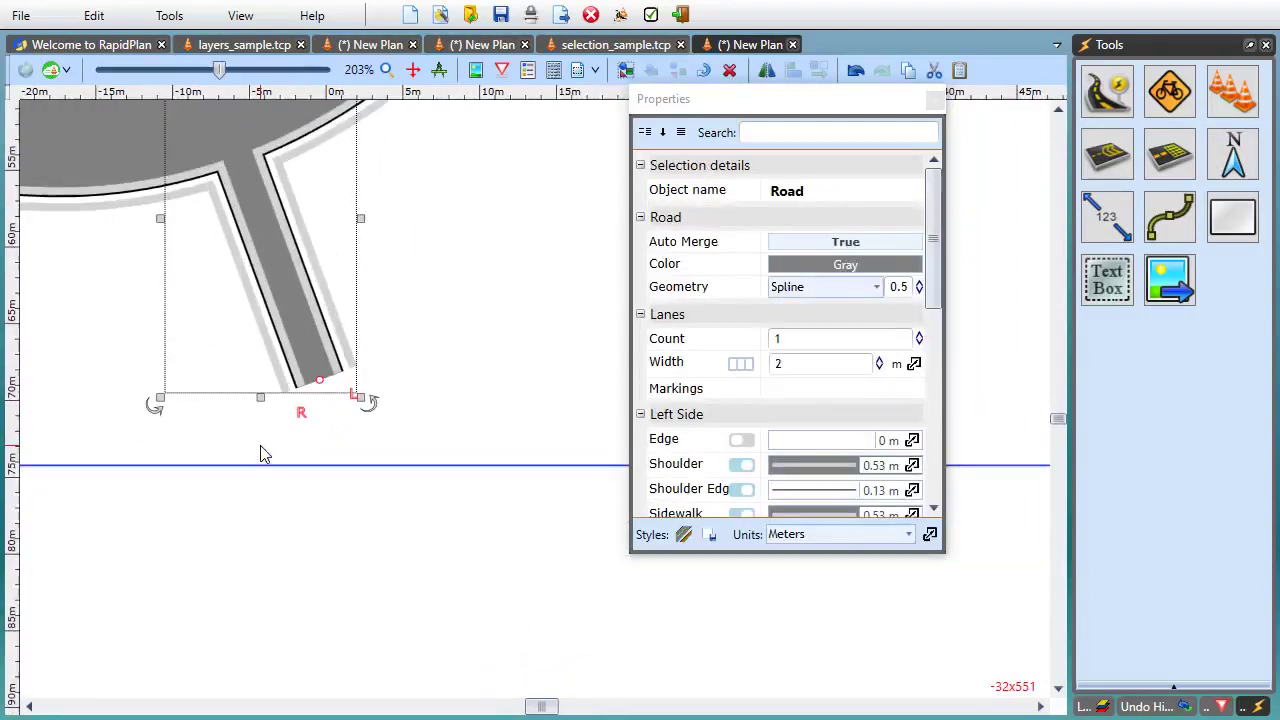
scroll(346, 430, "up", 1)
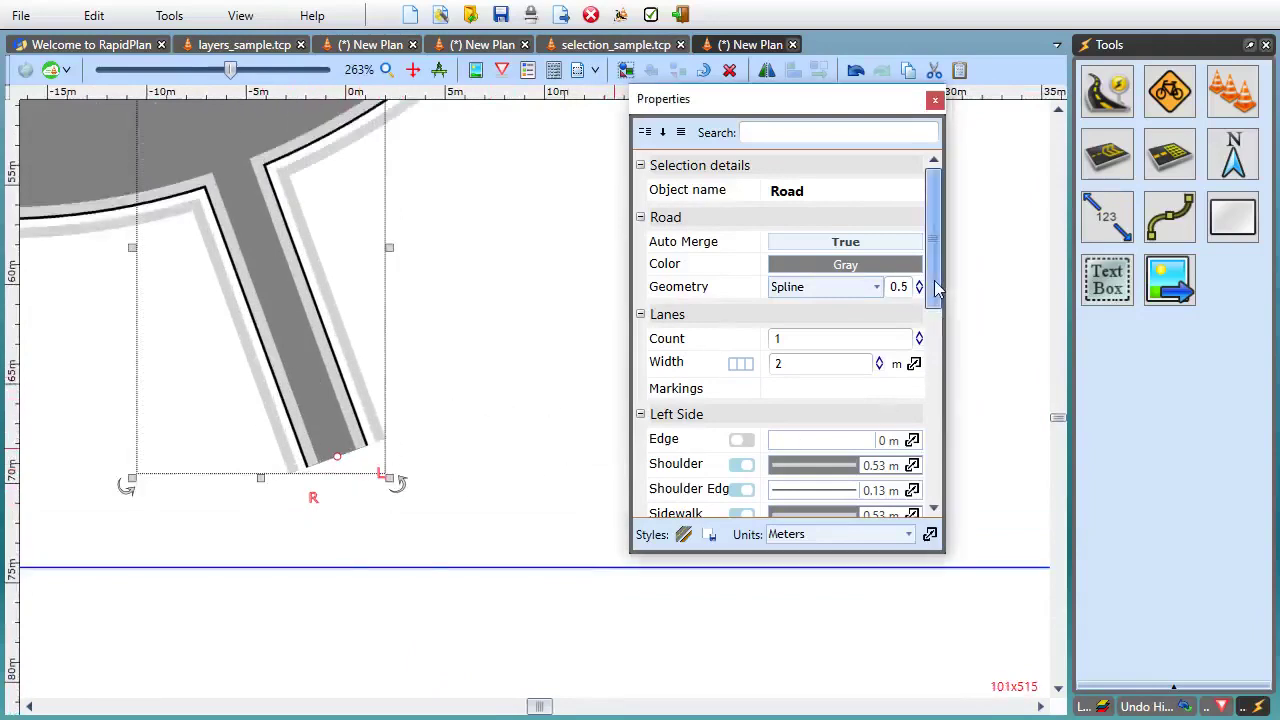
left_click_drag(937, 303, 930, 440)
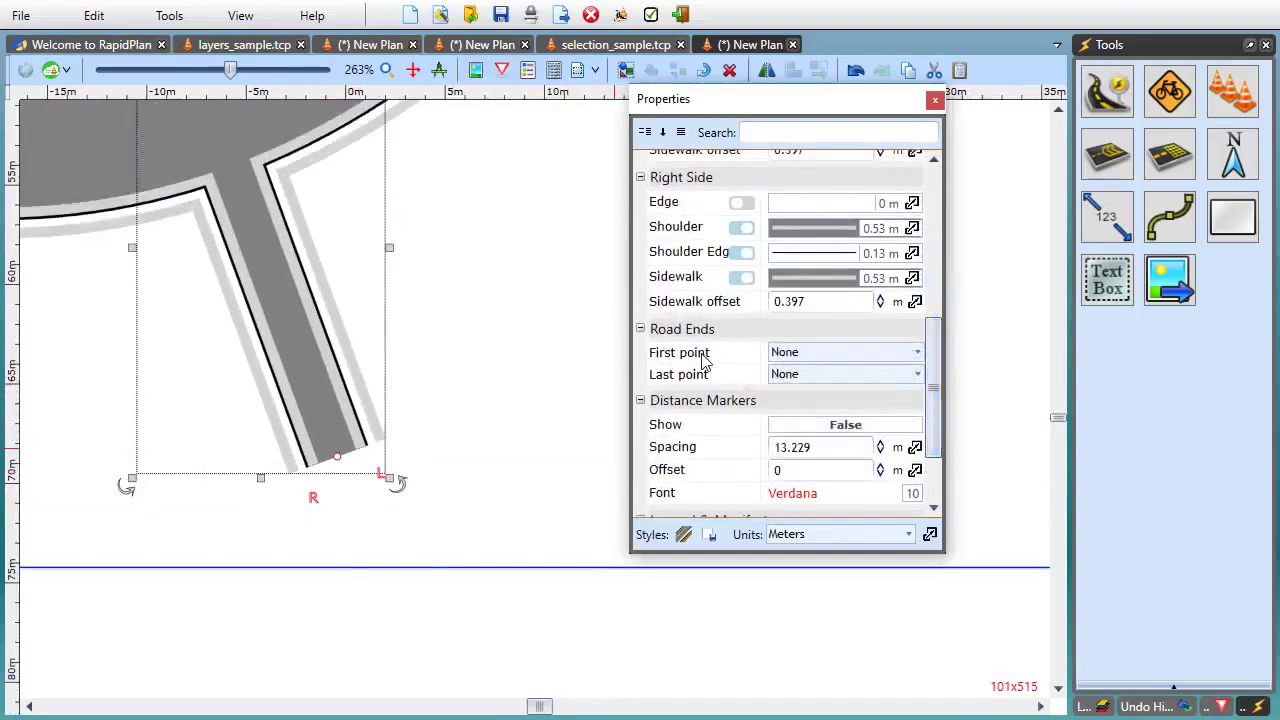
left_click(917, 353)
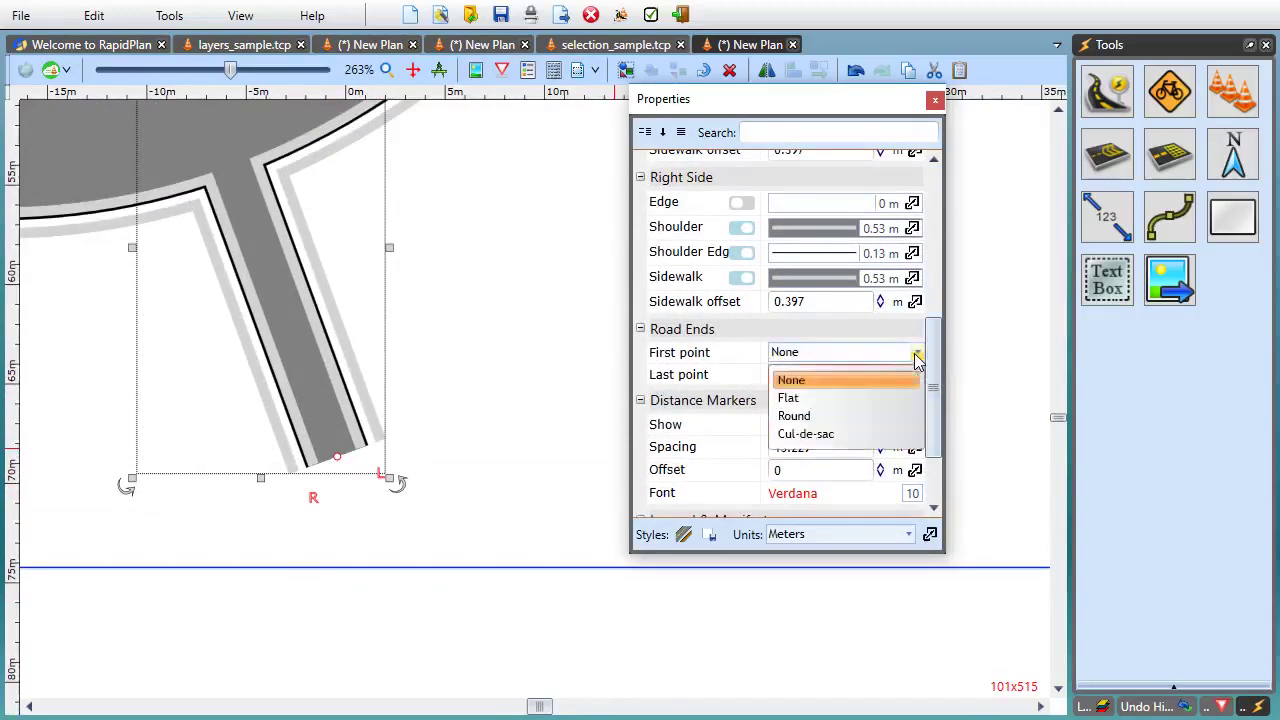
left_click(790, 398)
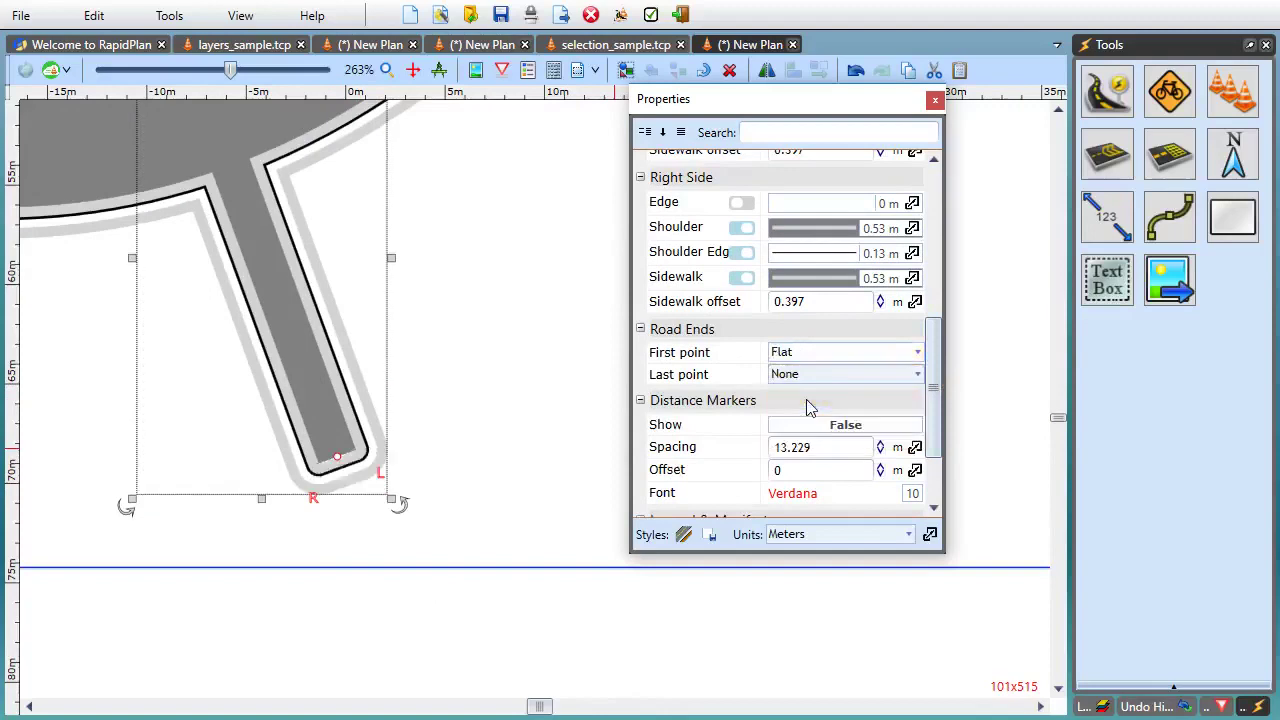
Set the cul-de-sac radius R to 5 m and deselect the road to view it
scroll(816, 358, "down", 1)
scroll(818, 358, "down", 1)
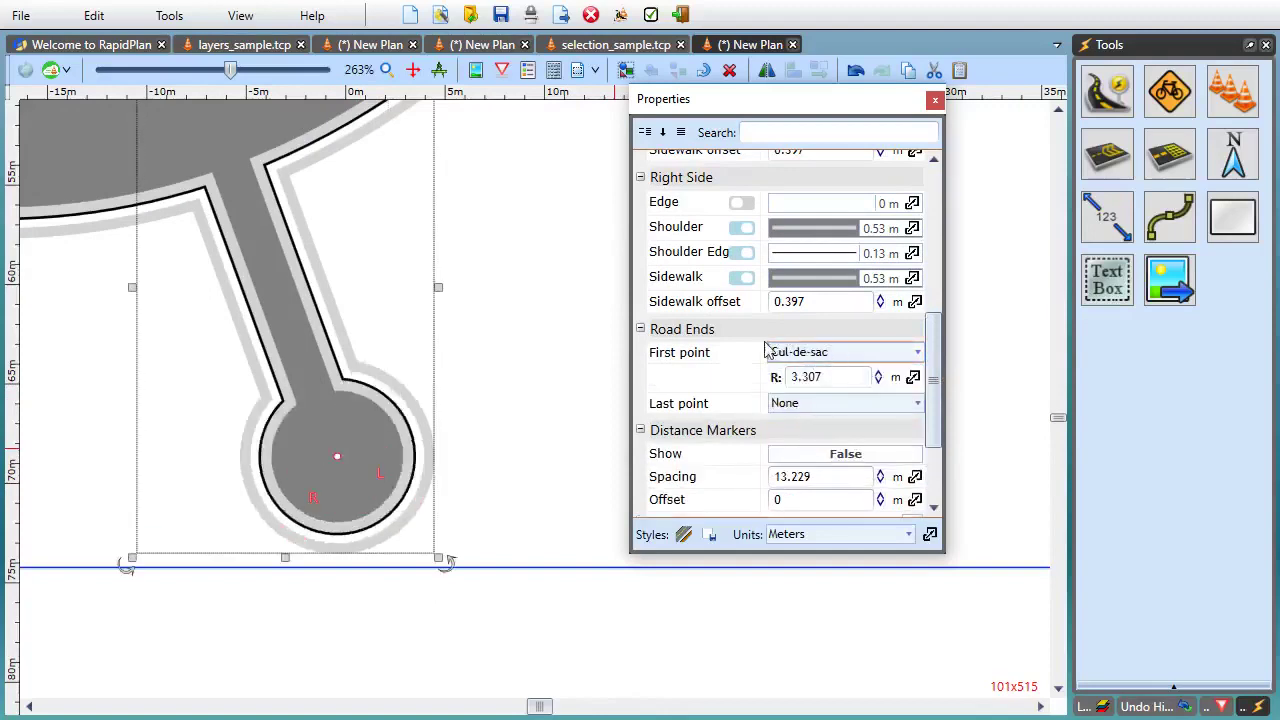
left_click(843, 376)
type("5")
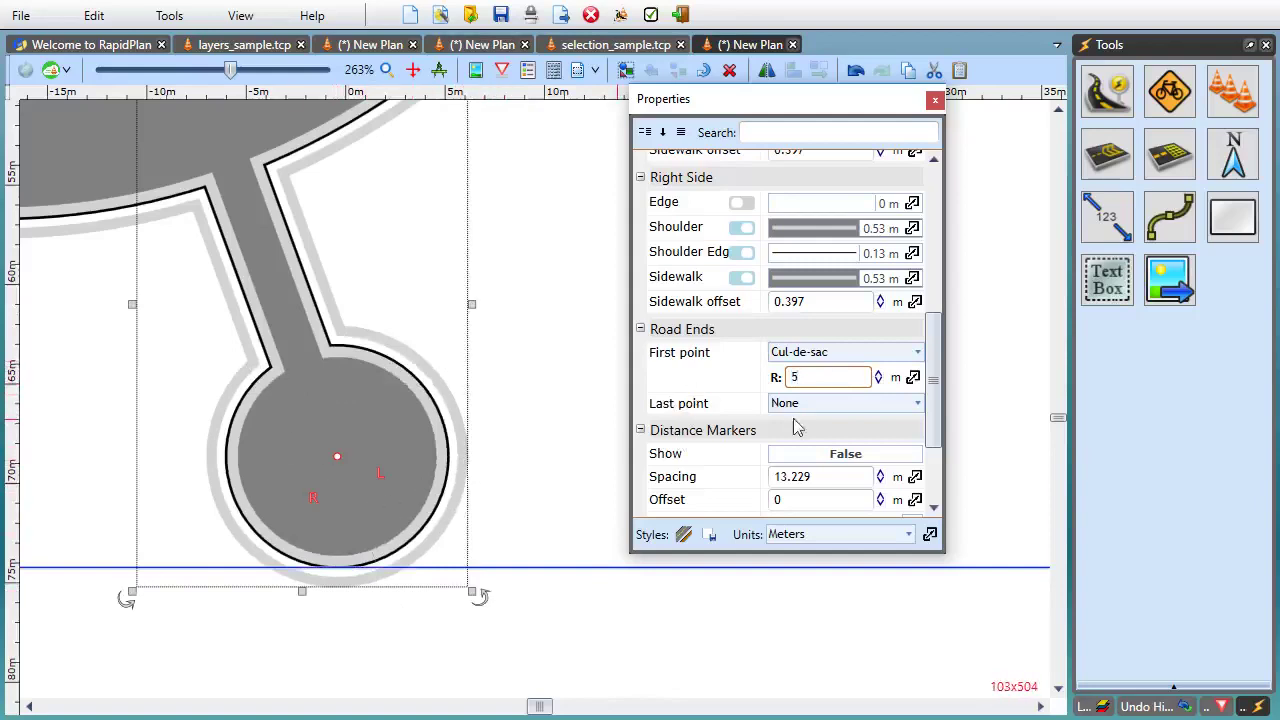
left_click(560, 430)
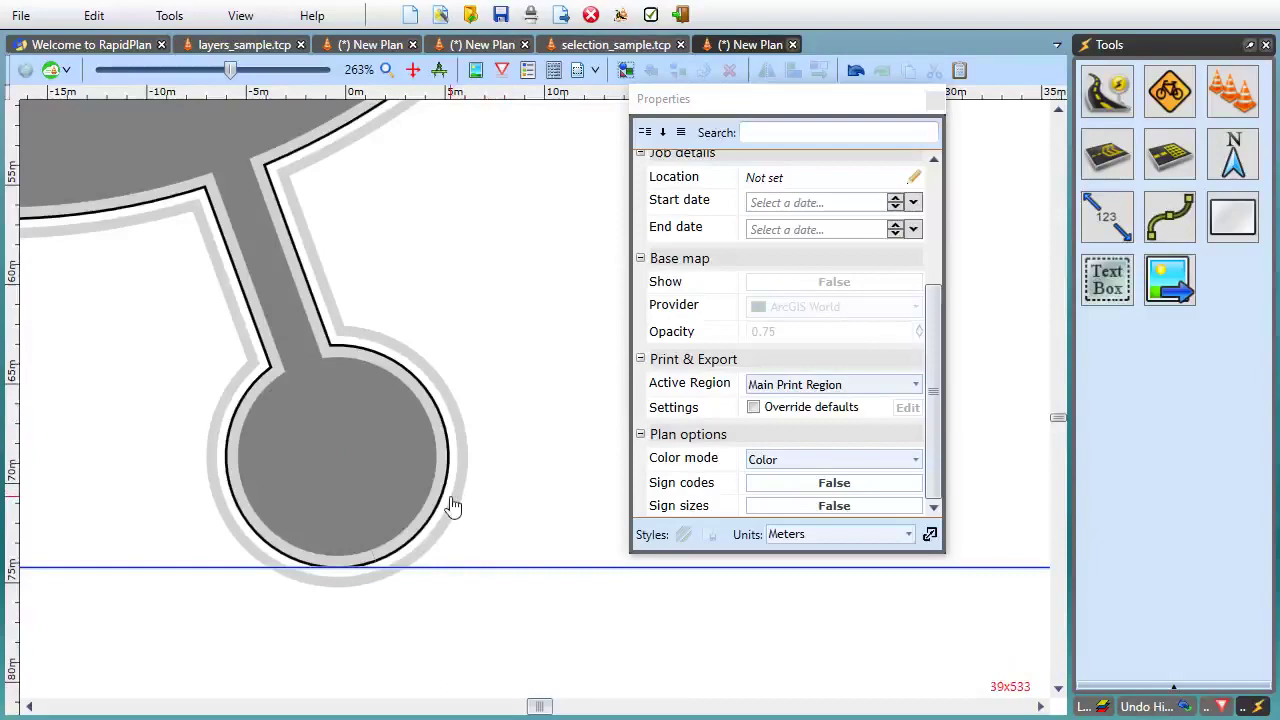
Close the floating Properties window and scroll the Welcome page news to Road Ends
left_click(936, 99)
left_click(96, 46)
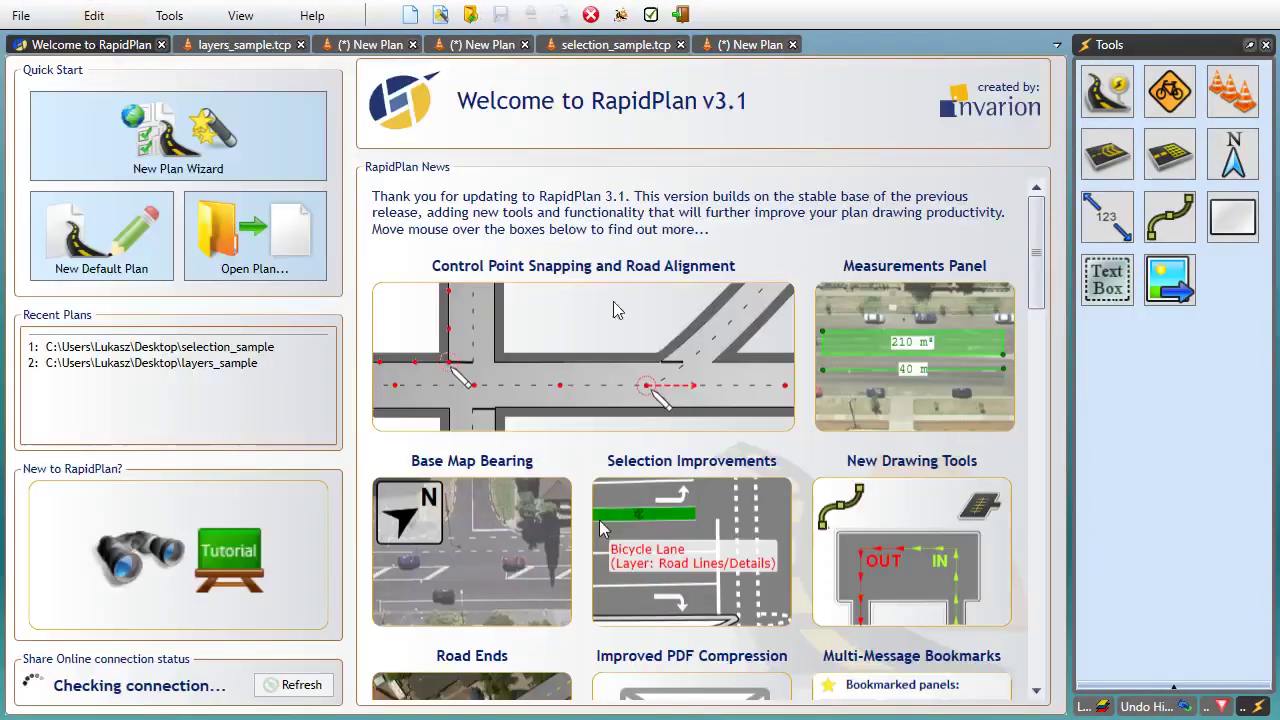
left_click_drag(1036, 235, 1069, 322)
mouse_move(537, 474)
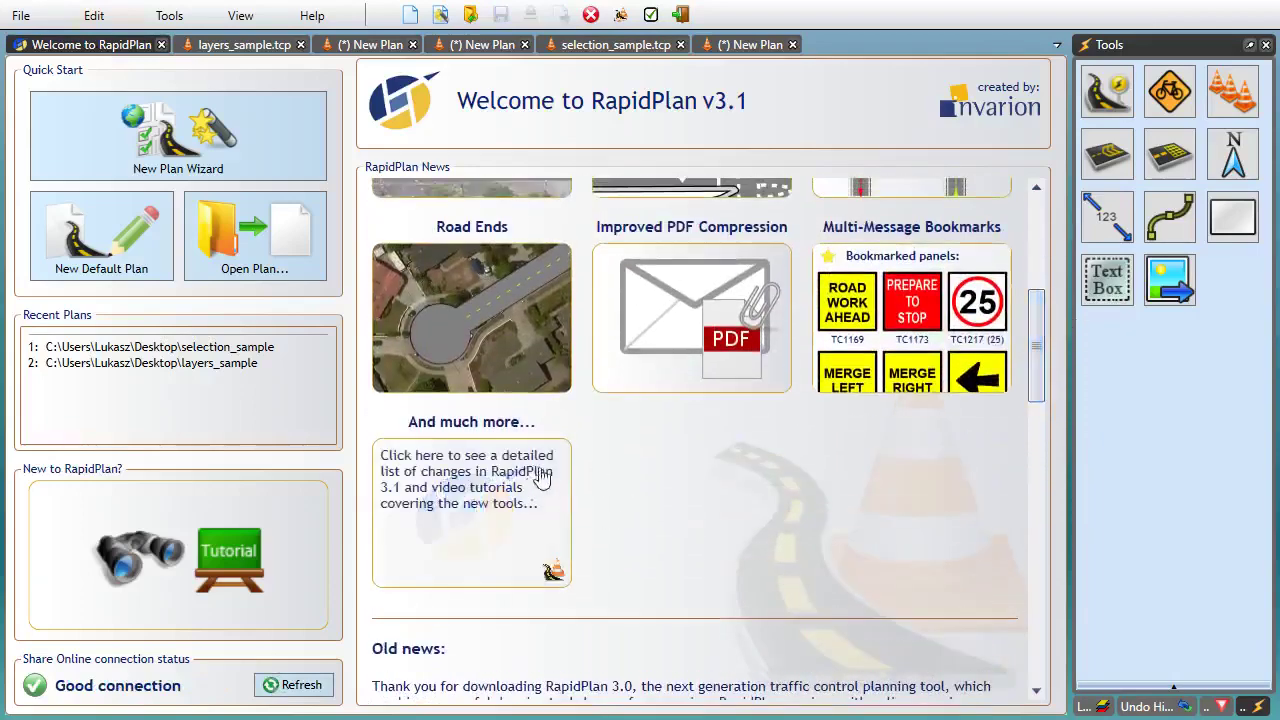